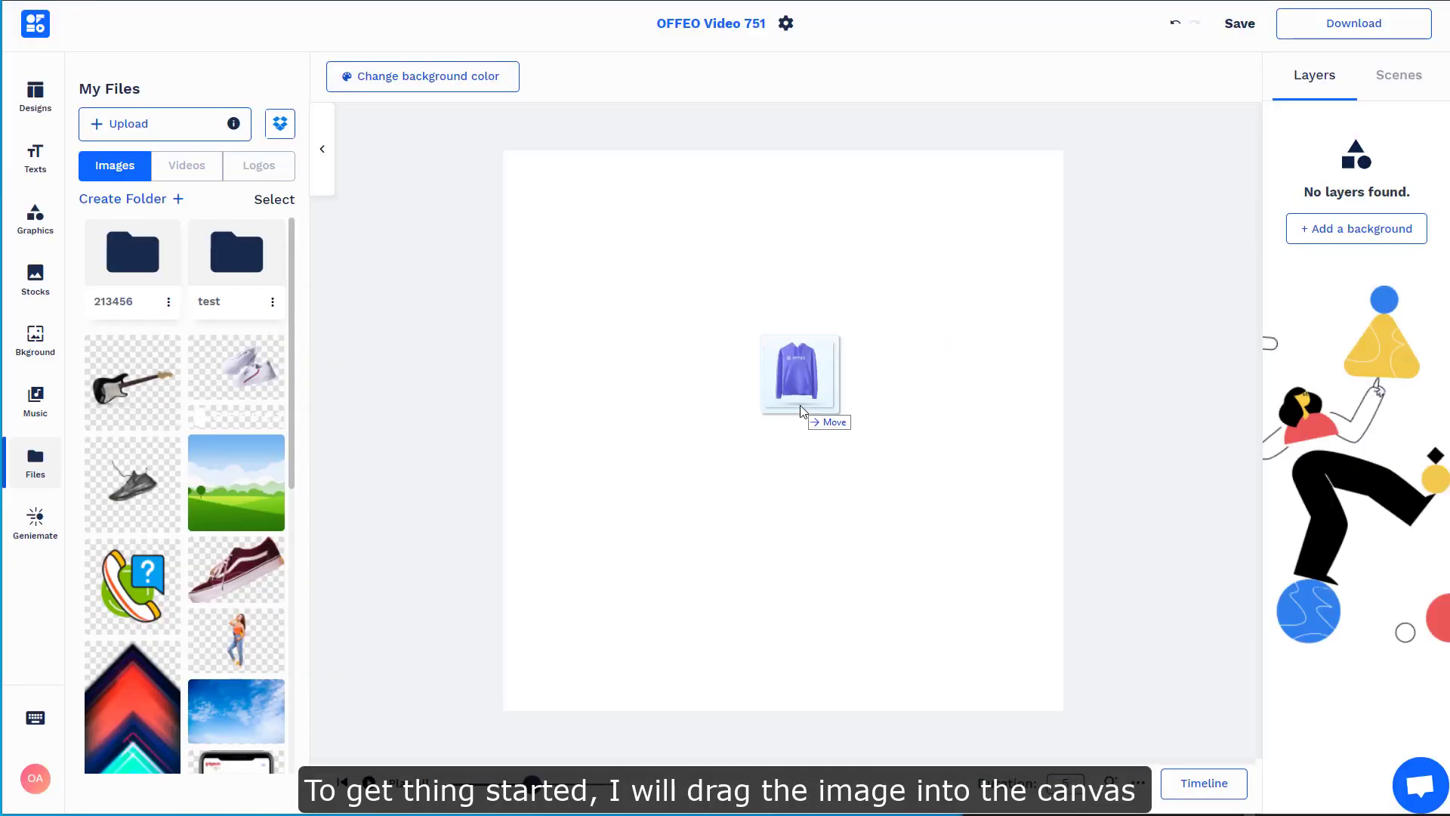
# - Upload the blue hoodie PNG and position it roughly centred on the canvas
pyautogui.moveTo(808, 392); pyautogui.dragTo(901, 399)
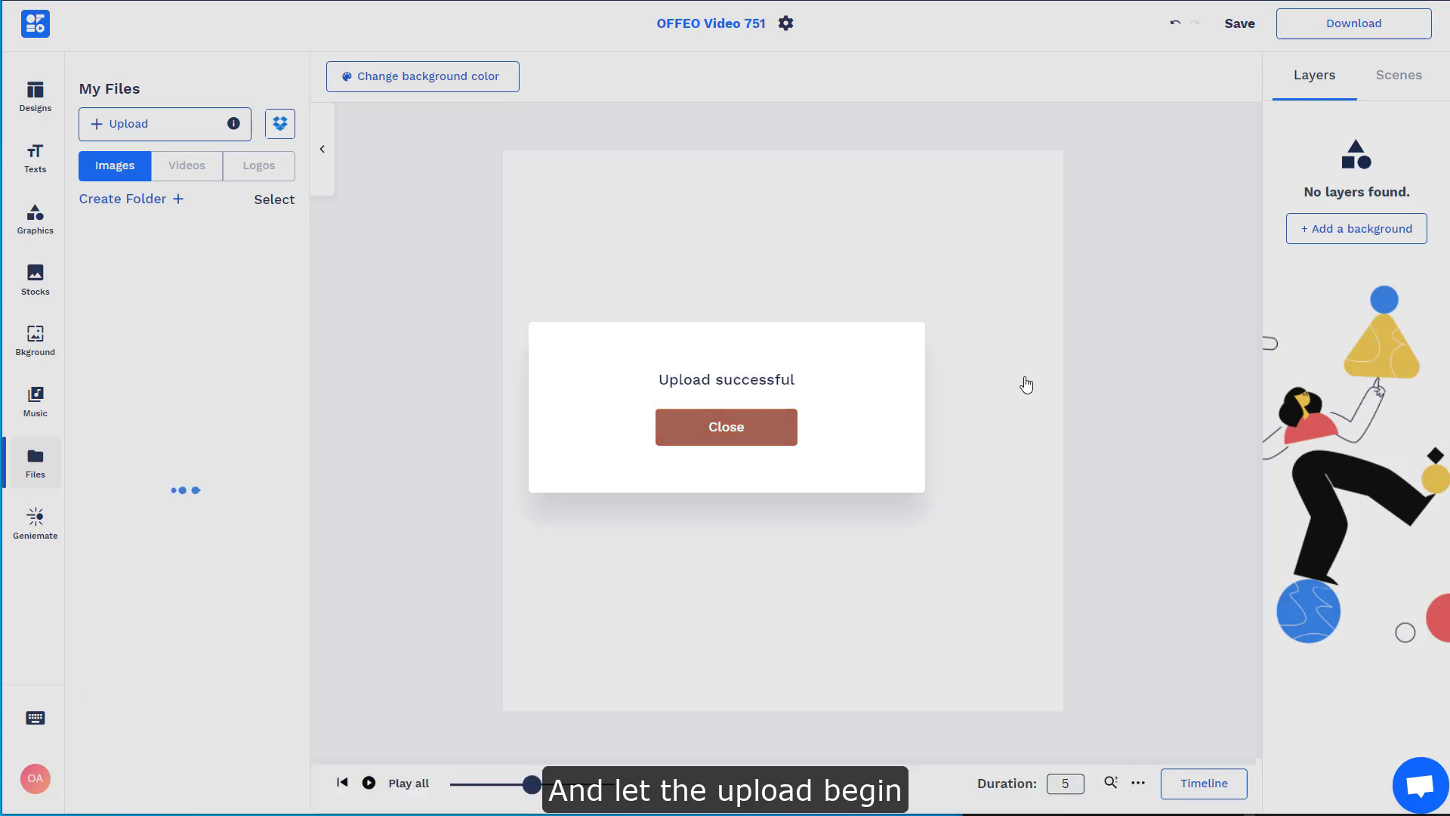
pyautogui.click(795, 428)
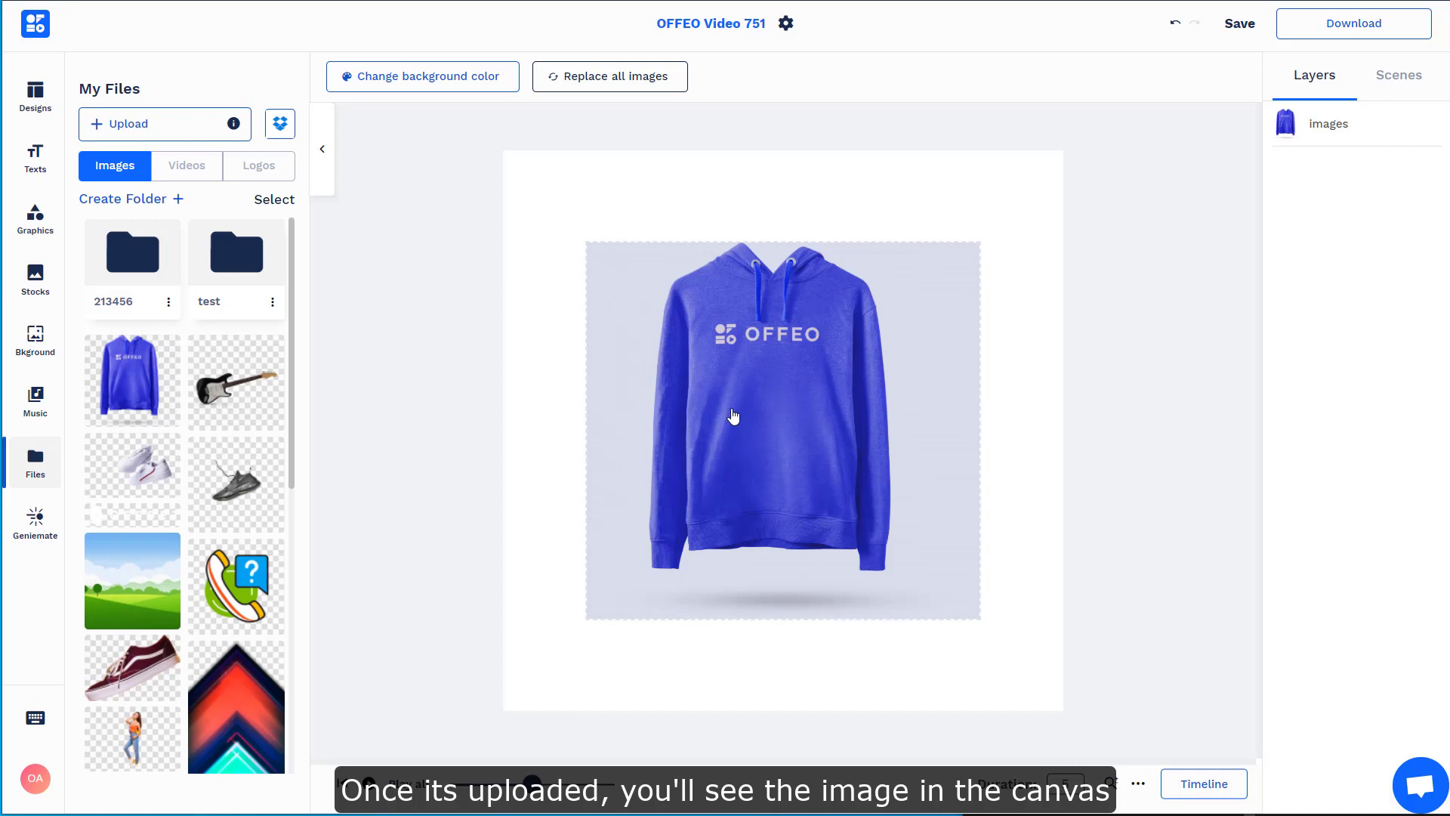
pyautogui.click(732, 415)
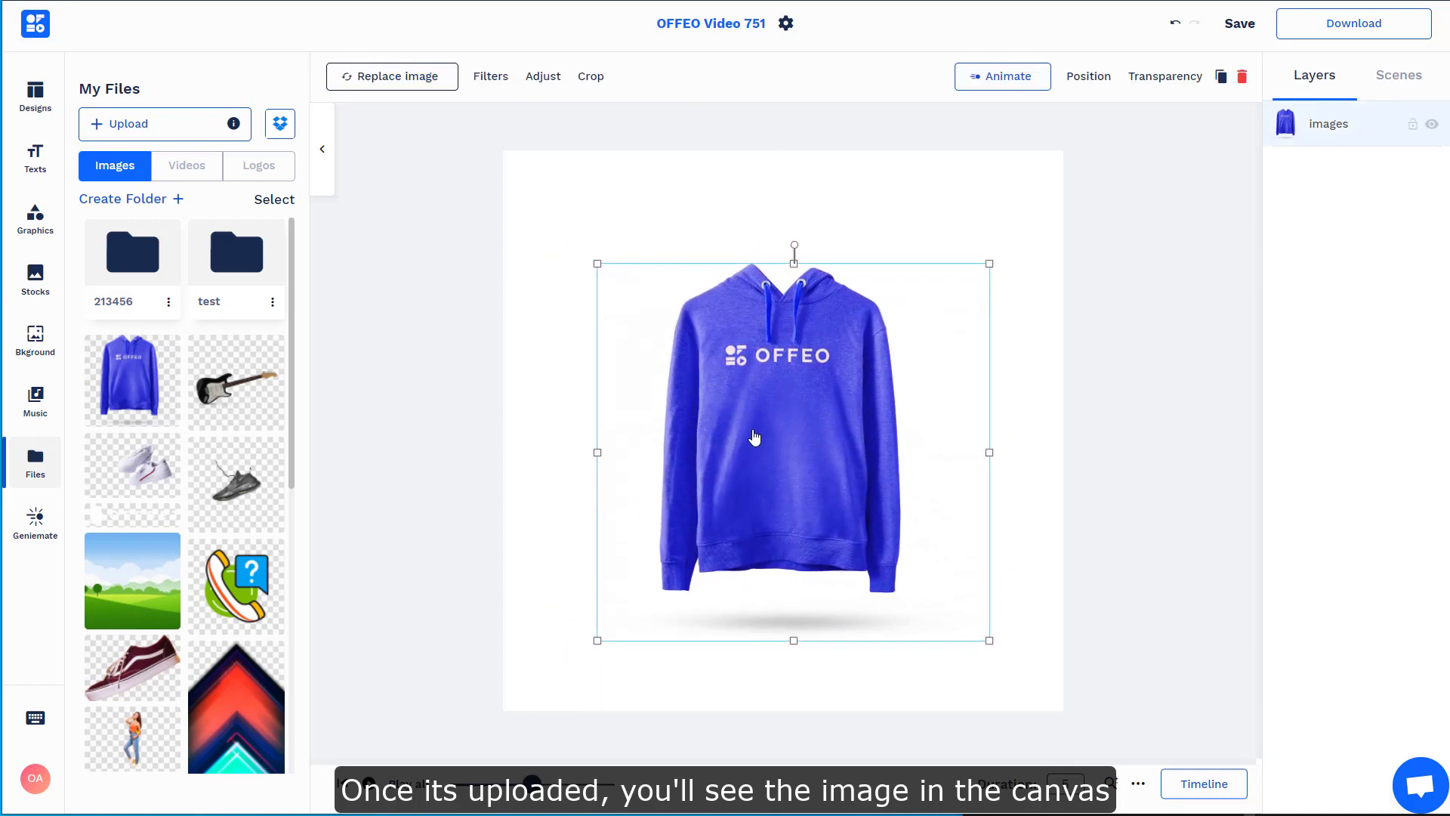
pyautogui.moveTo(747, 427); pyautogui.dragTo(752, 451)
pyautogui.click(1110, 412)
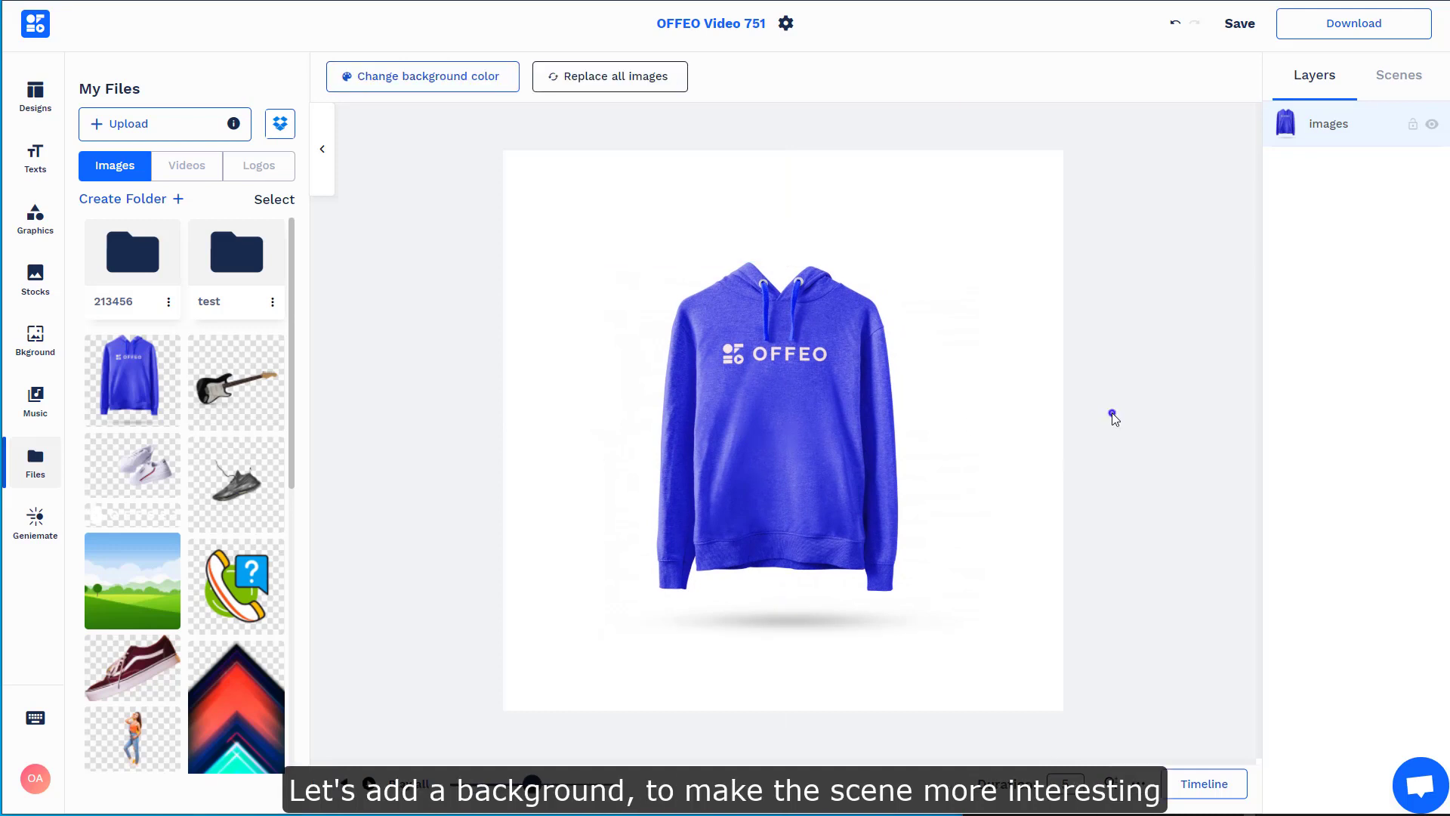
pyautogui.click(773, 449)
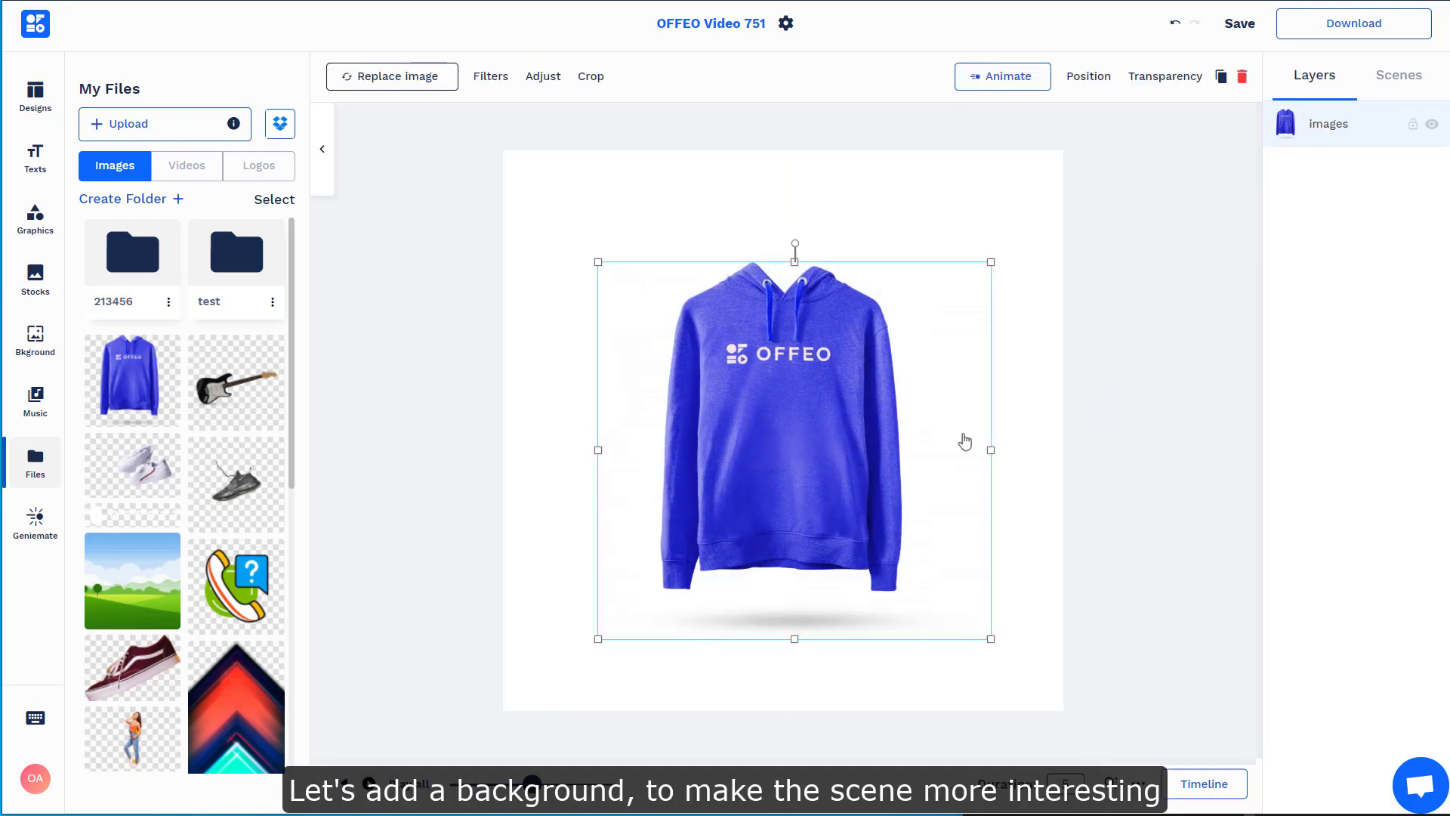
# - Search Stocks for 'blue' and add the teal pool photo to the canvas
pyautogui.click(35, 273)
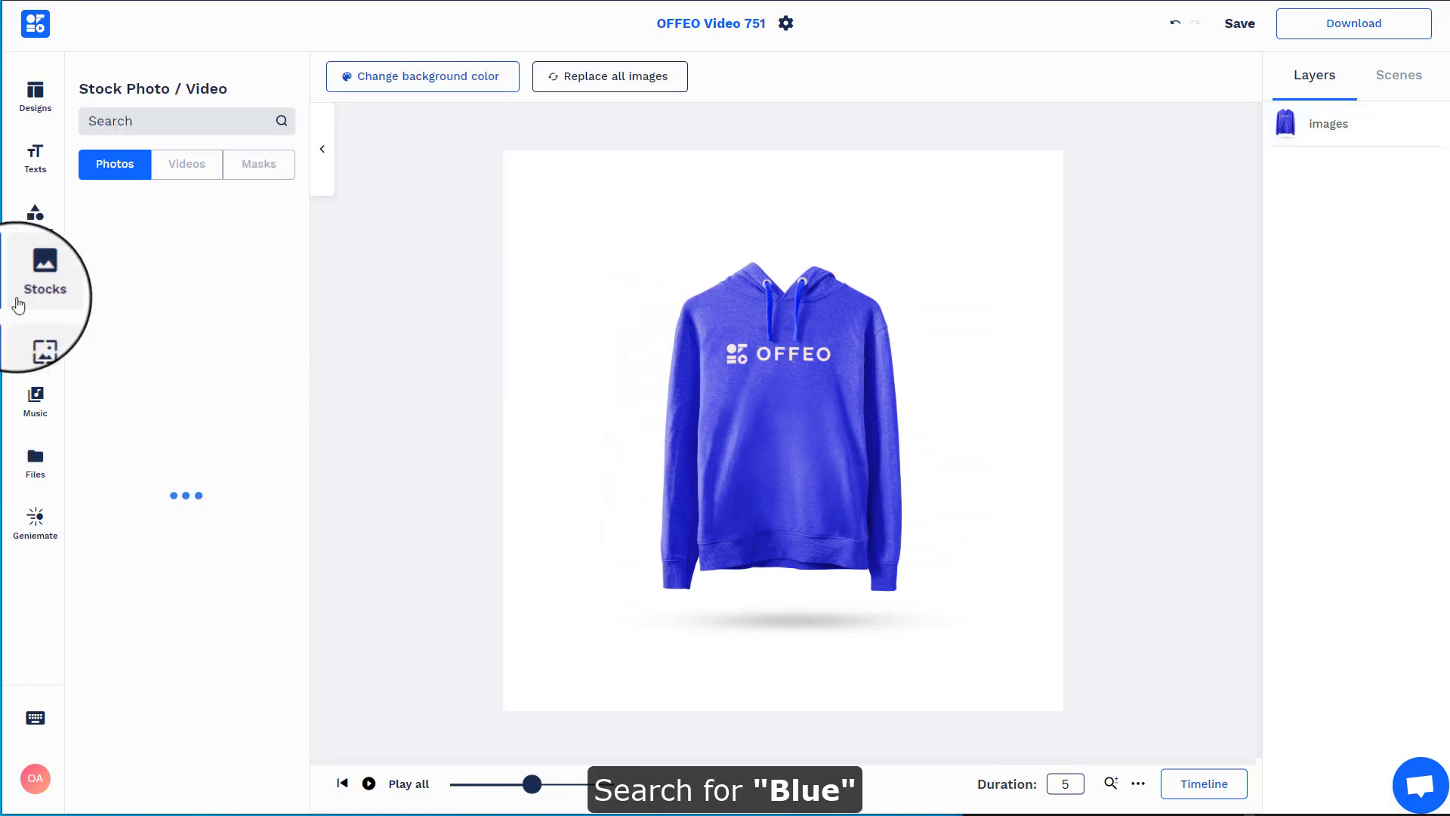
pyautogui.click(171, 125)
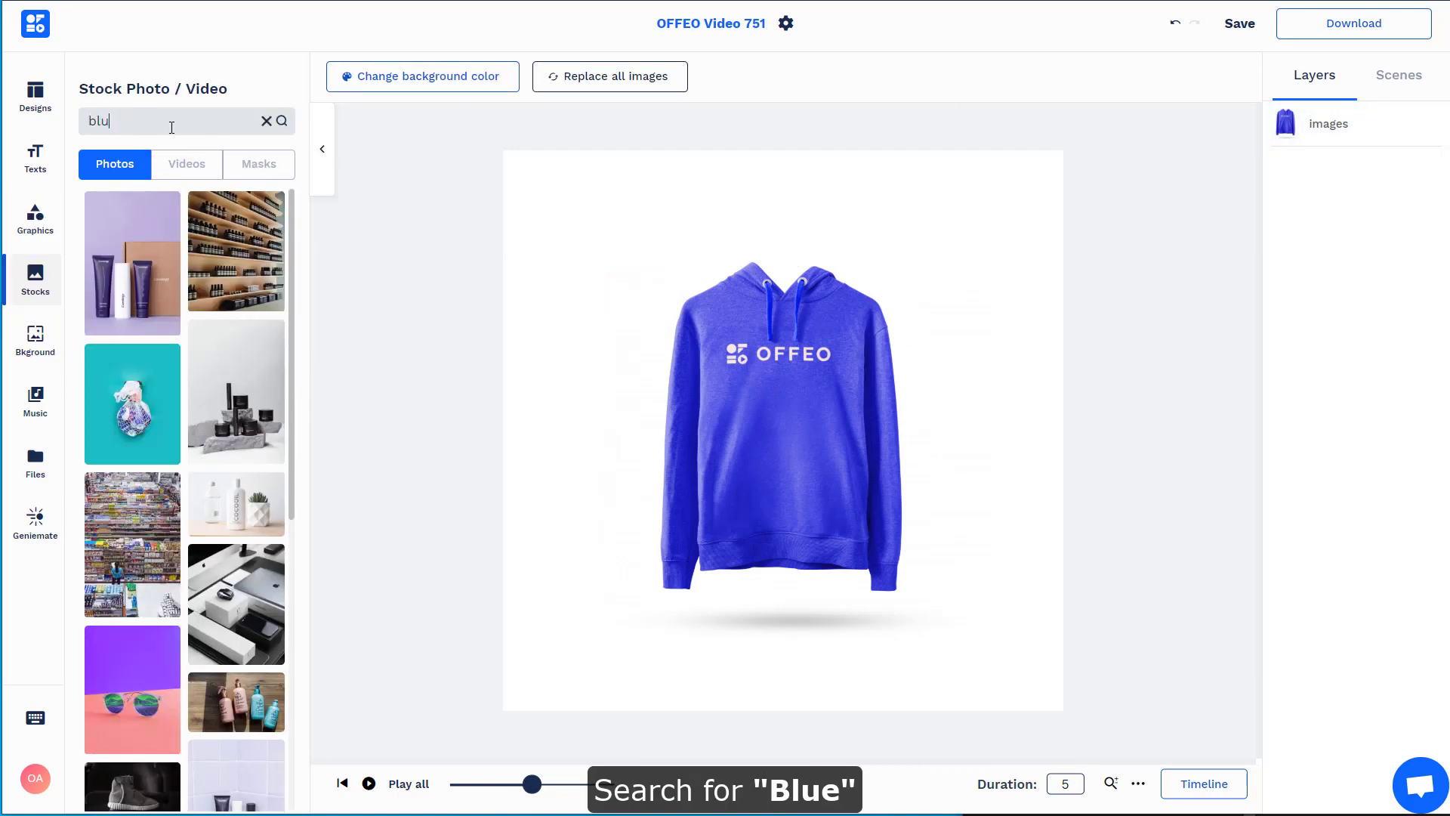
pyautogui.write('blue')
pyautogui.press('Return')
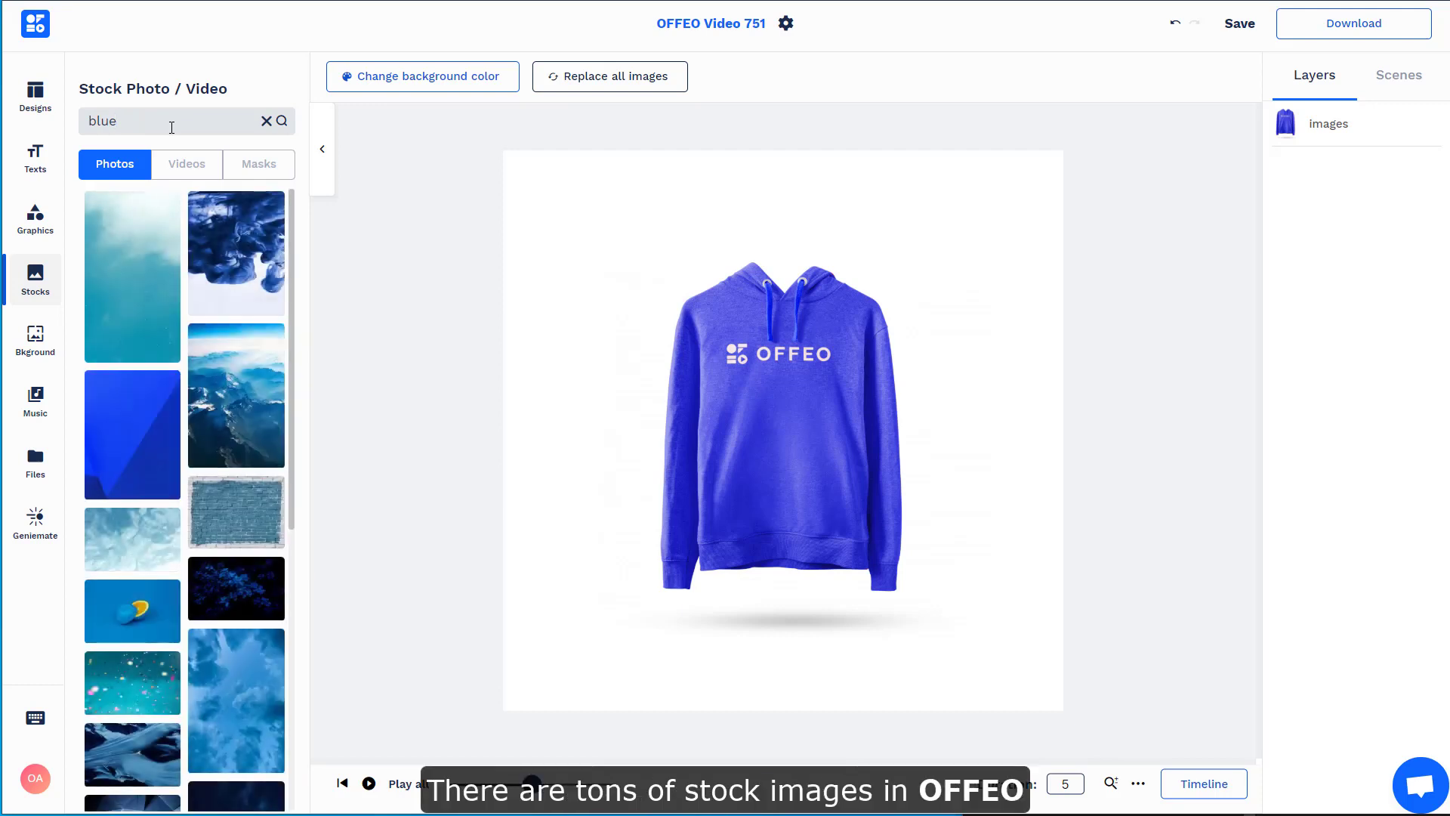
pyautogui.scroll(-10, 153, 427)
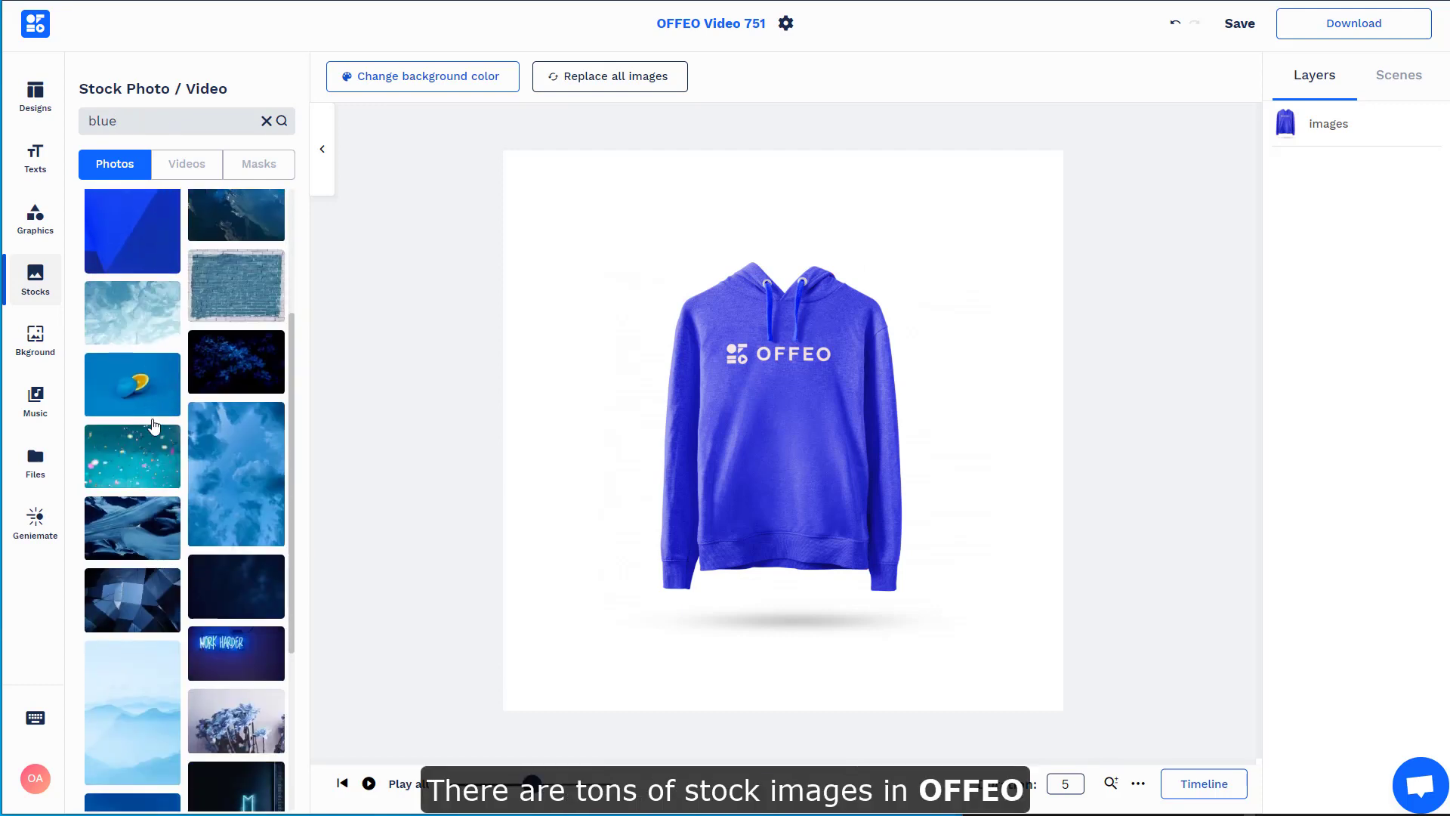
pyautogui.scroll(-3, 153, 427)
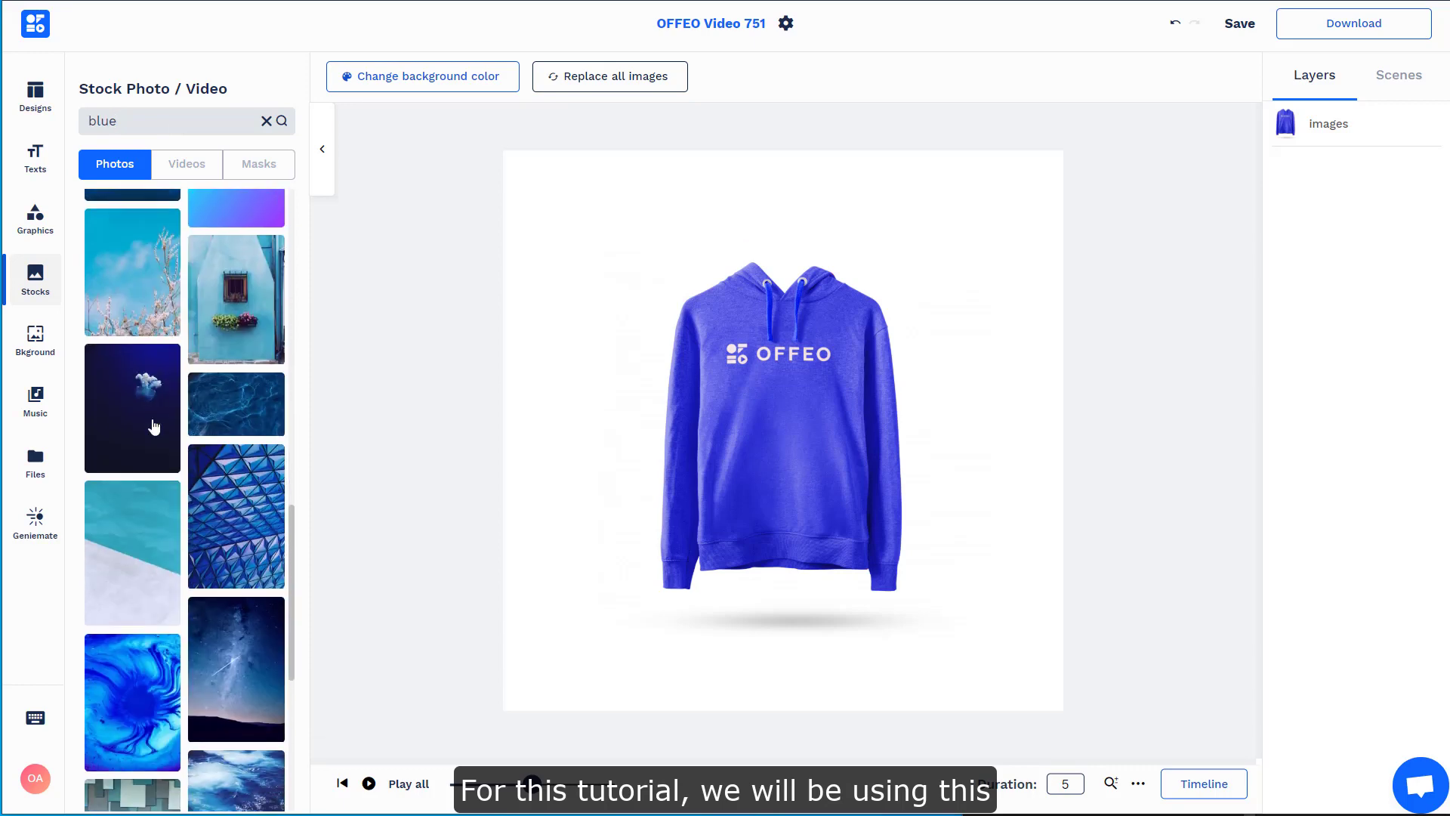
pyautogui.click(130, 626)
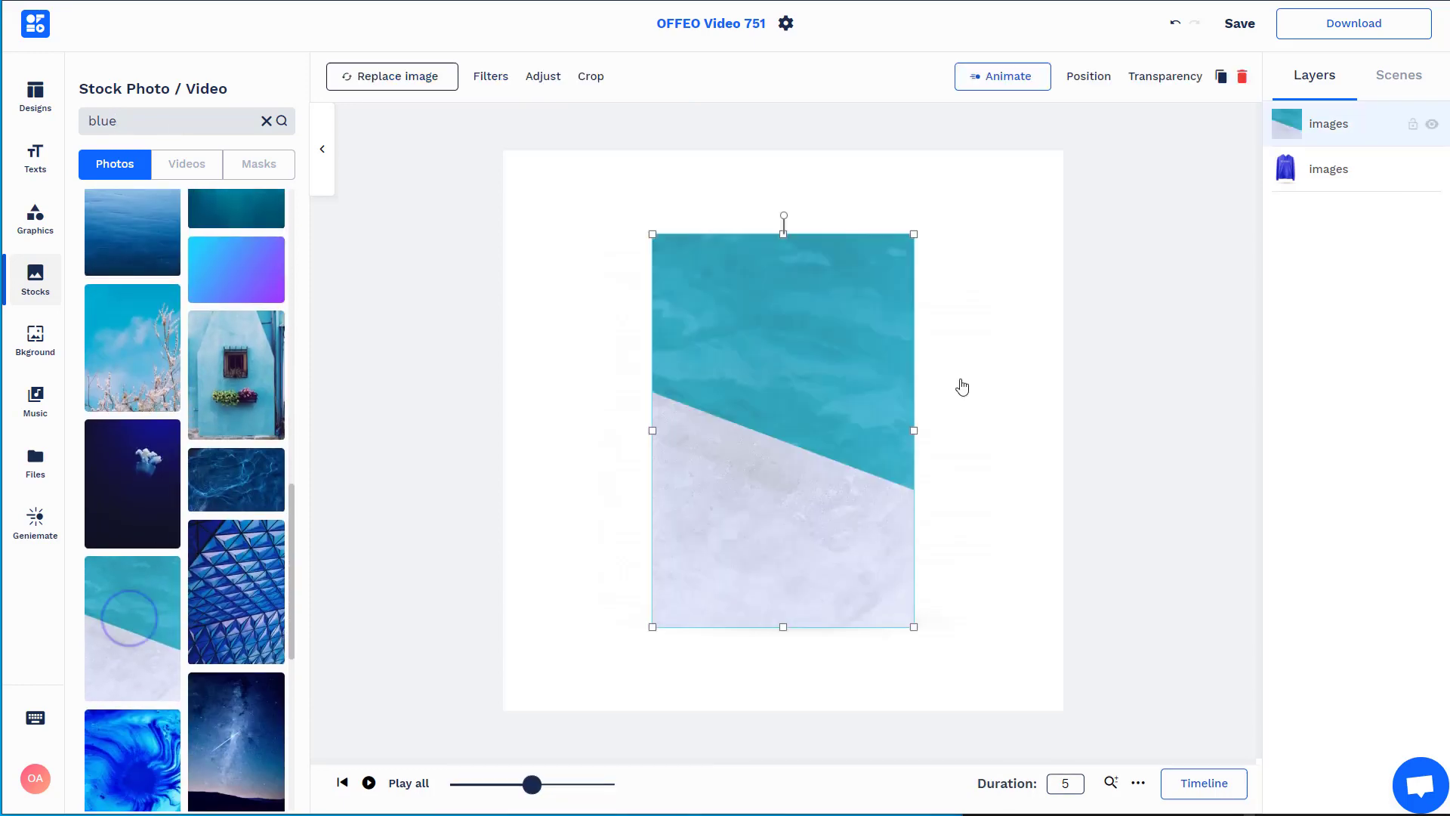
# - Enlarge the pool photo to fill the canvas and move its layer beneath the hoodie
pyautogui.moveTo(835, 382); pyautogui.dragTo(678, 289)
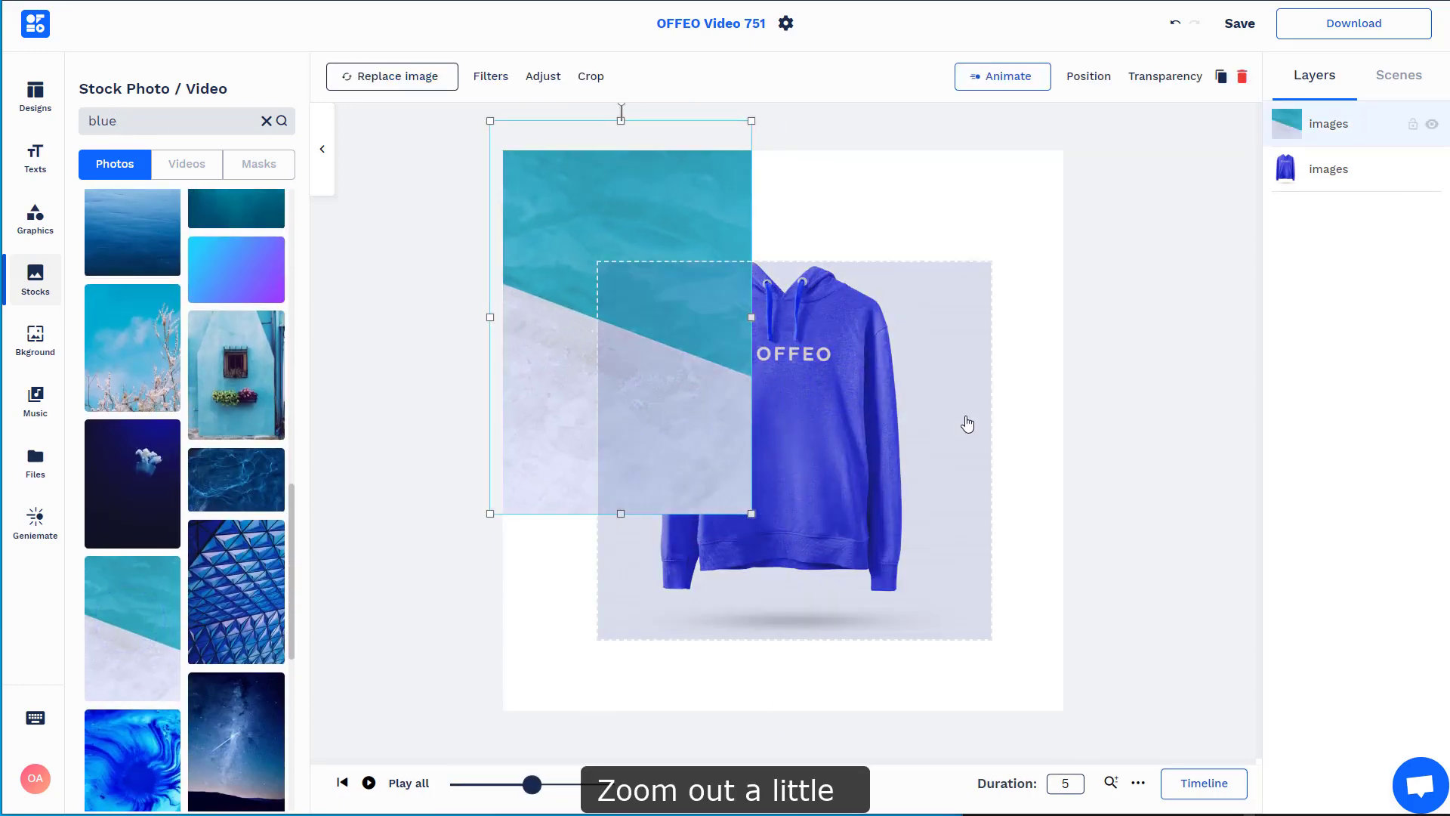
pyautogui.scroll(-5, 968, 425)
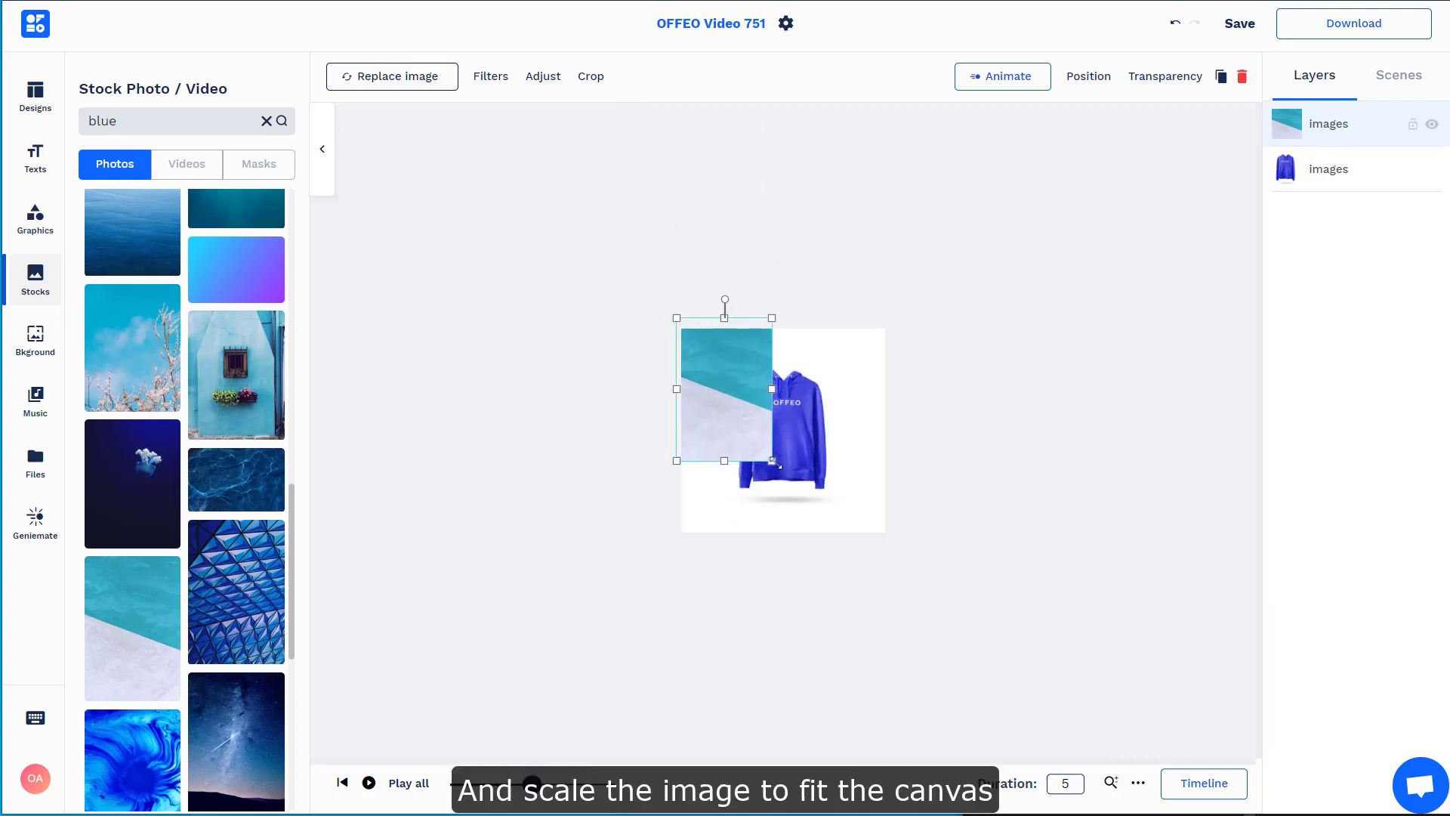
pyautogui.moveTo(772, 461); pyautogui.dragTo(891, 618)
pyautogui.moveTo(784, 551); pyautogui.dragTo(780, 512)
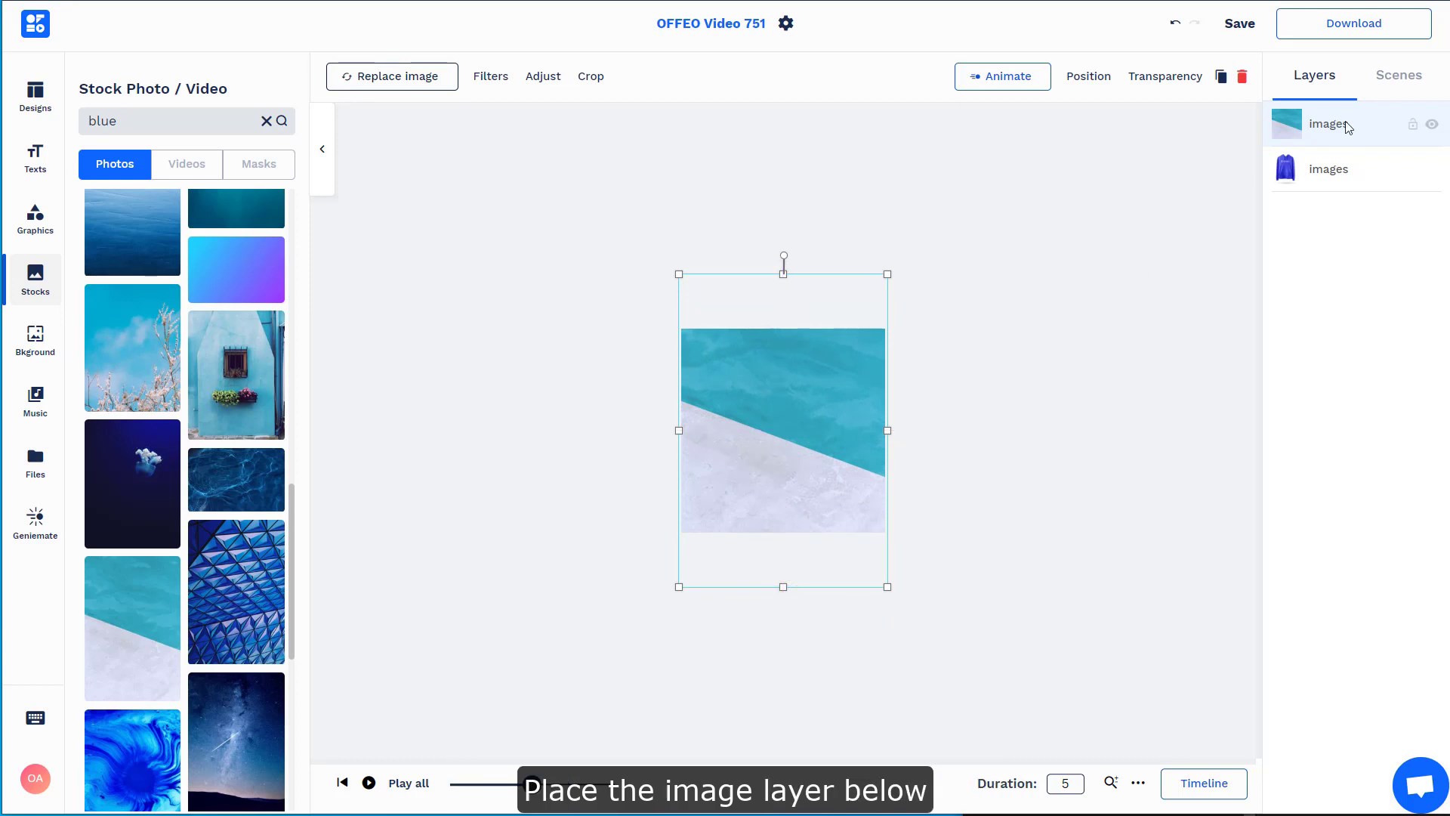
pyautogui.moveTo(1348, 127); pyautogui.dragTo(1353, 188)
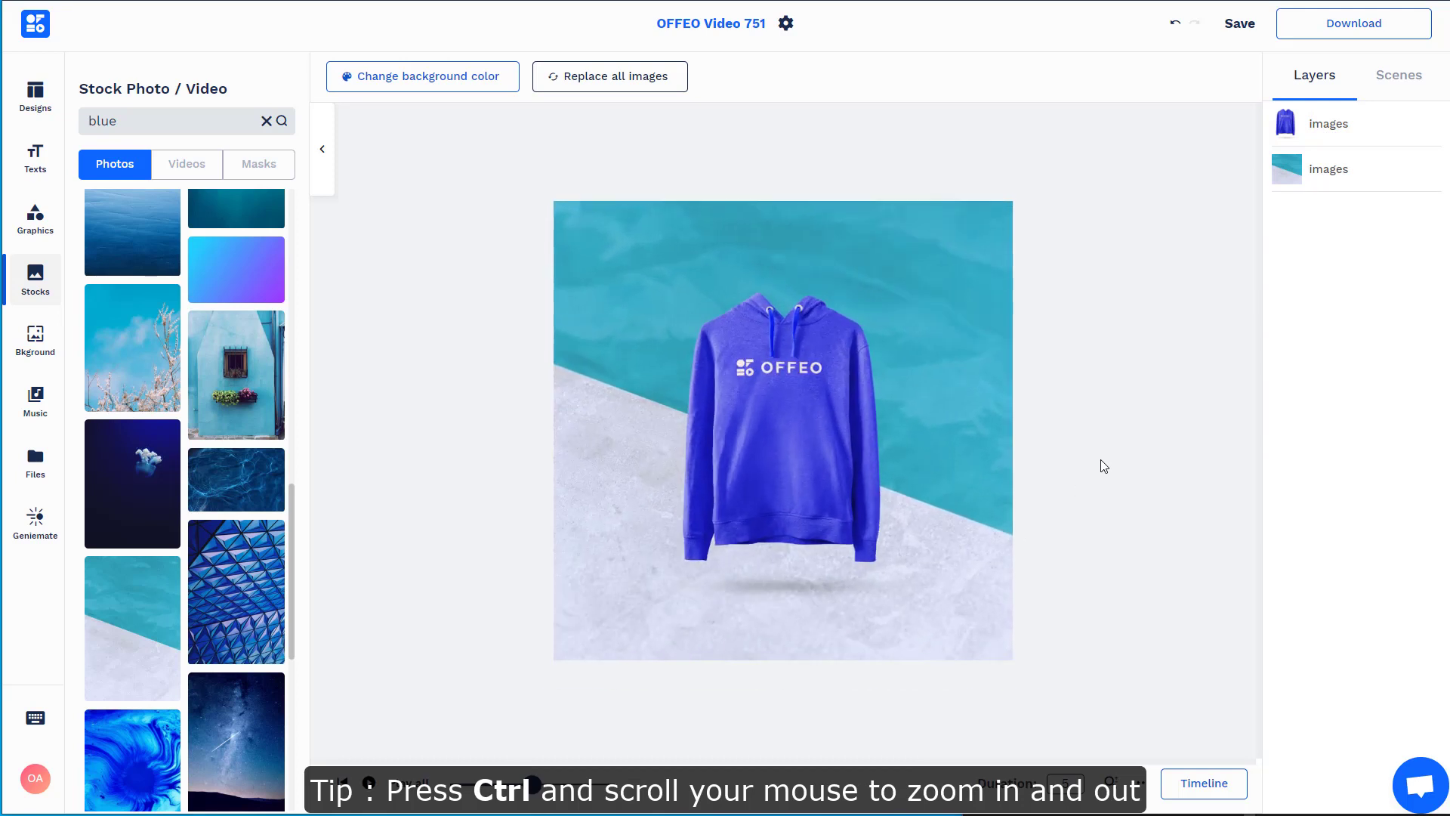
pyautogui.click(1099, 463)
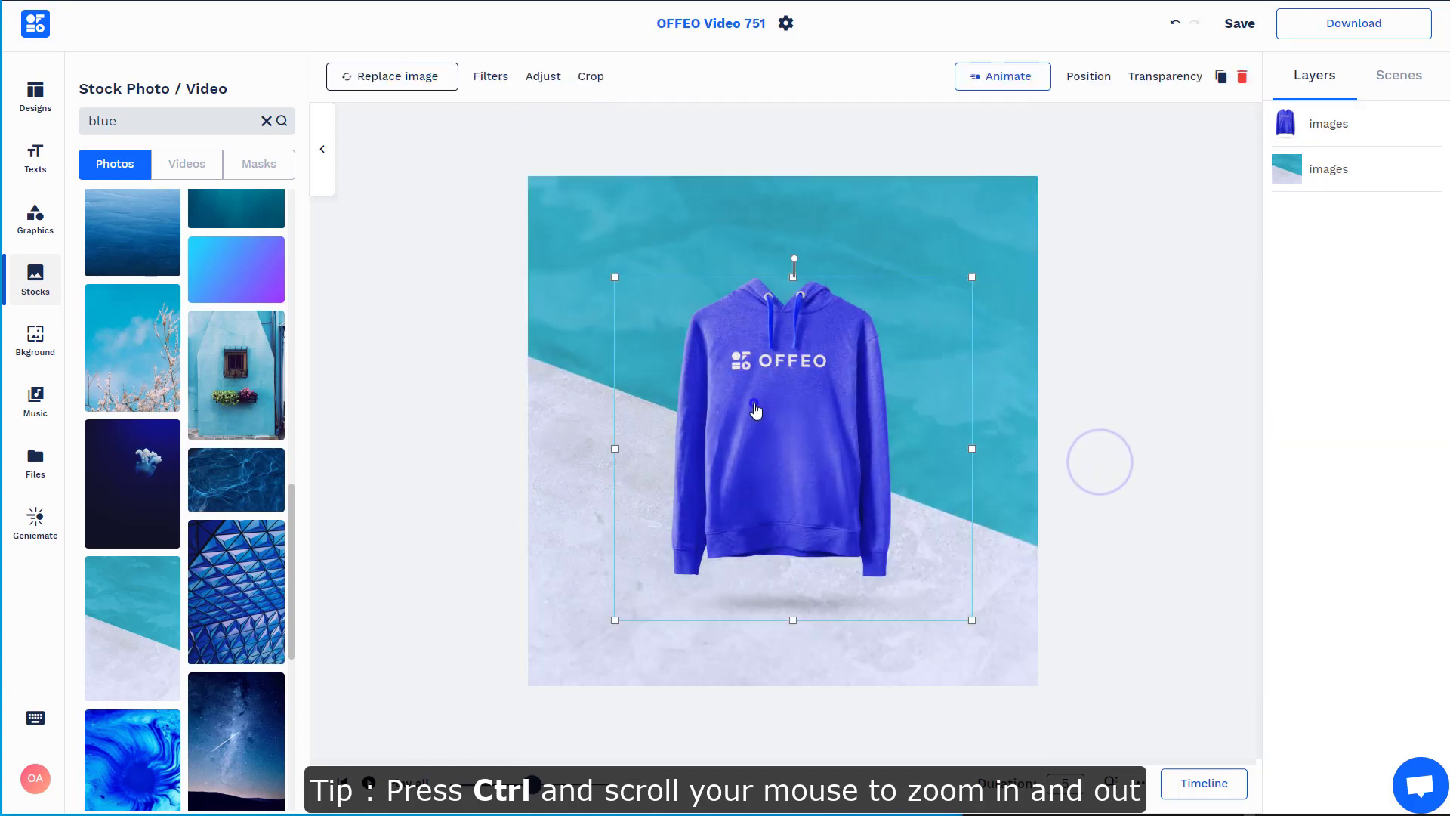
pyautogui.click(1121, 350)
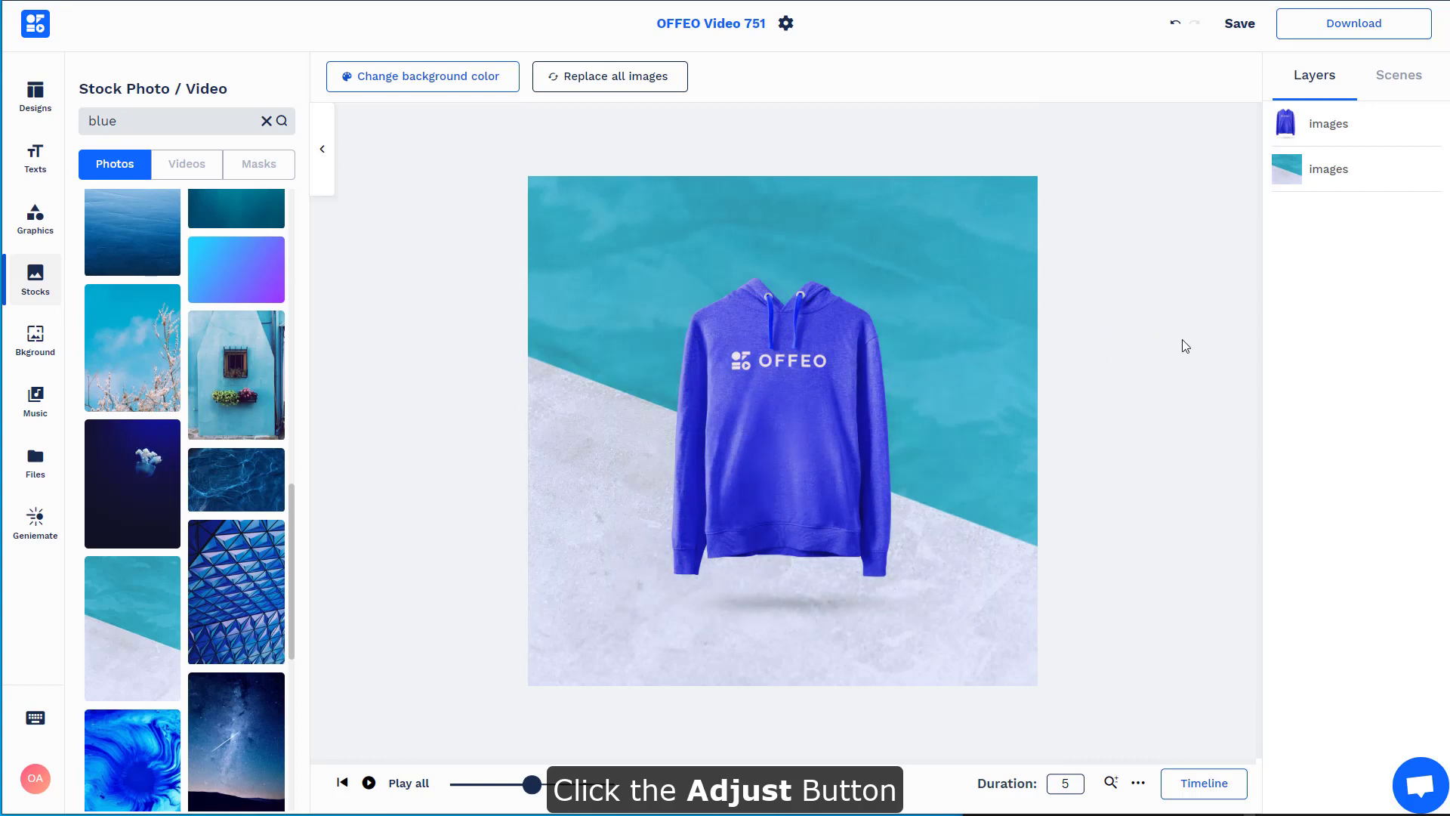
# - Adjust the pool background to Hue 36, Contrast 25 and Brightness -1
pyautogui.click(1181, 337)
pyautogui.click(1338, 170)
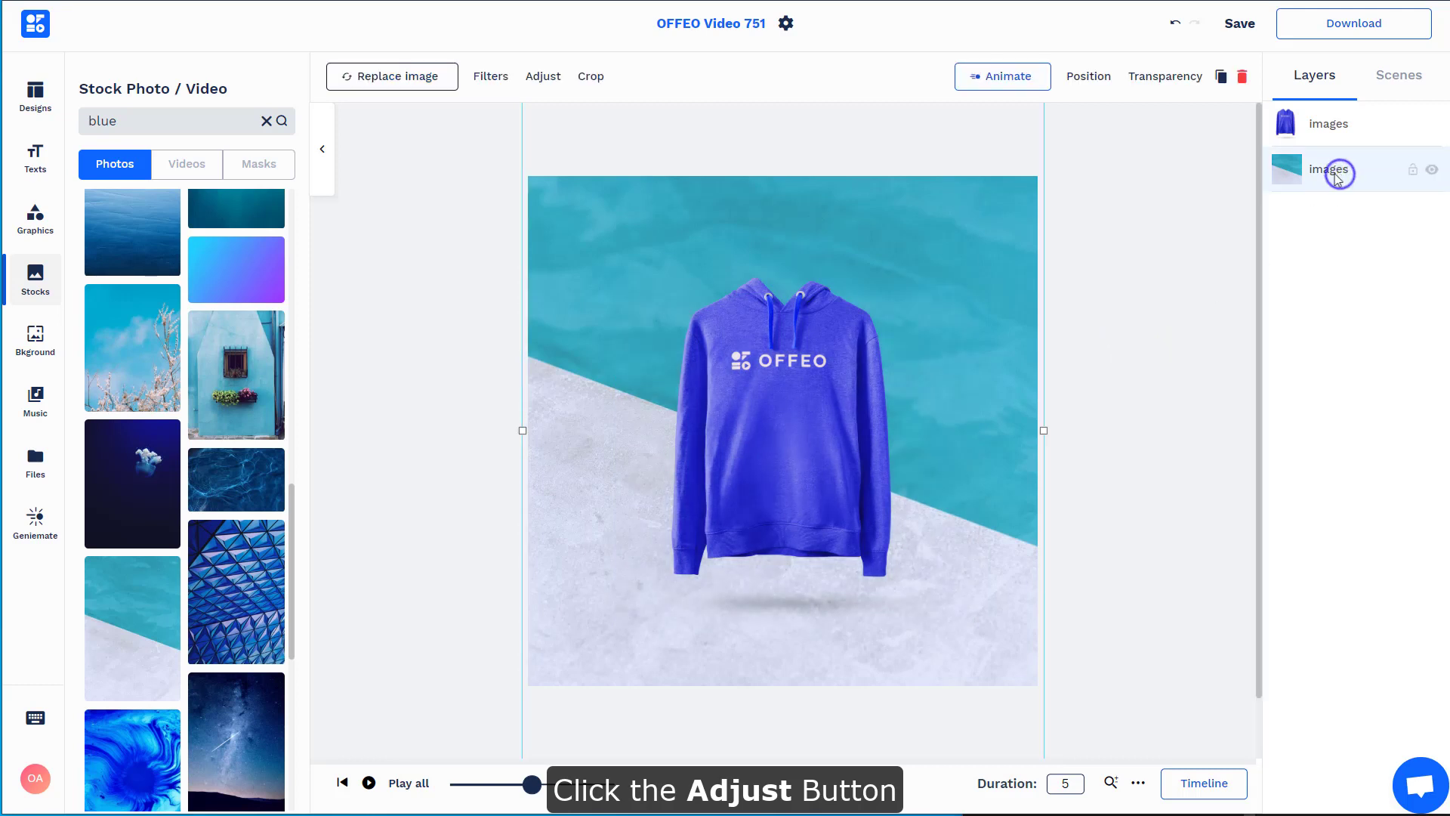
pyautogui.click(532, 76)
pyautogui.moveTo(157, 234)
pyautogui.mouseDown()
pyautogui.moveTo(102, 240)
pyautogui.moveTo(133, 242)
pyautogui.mouseUp()
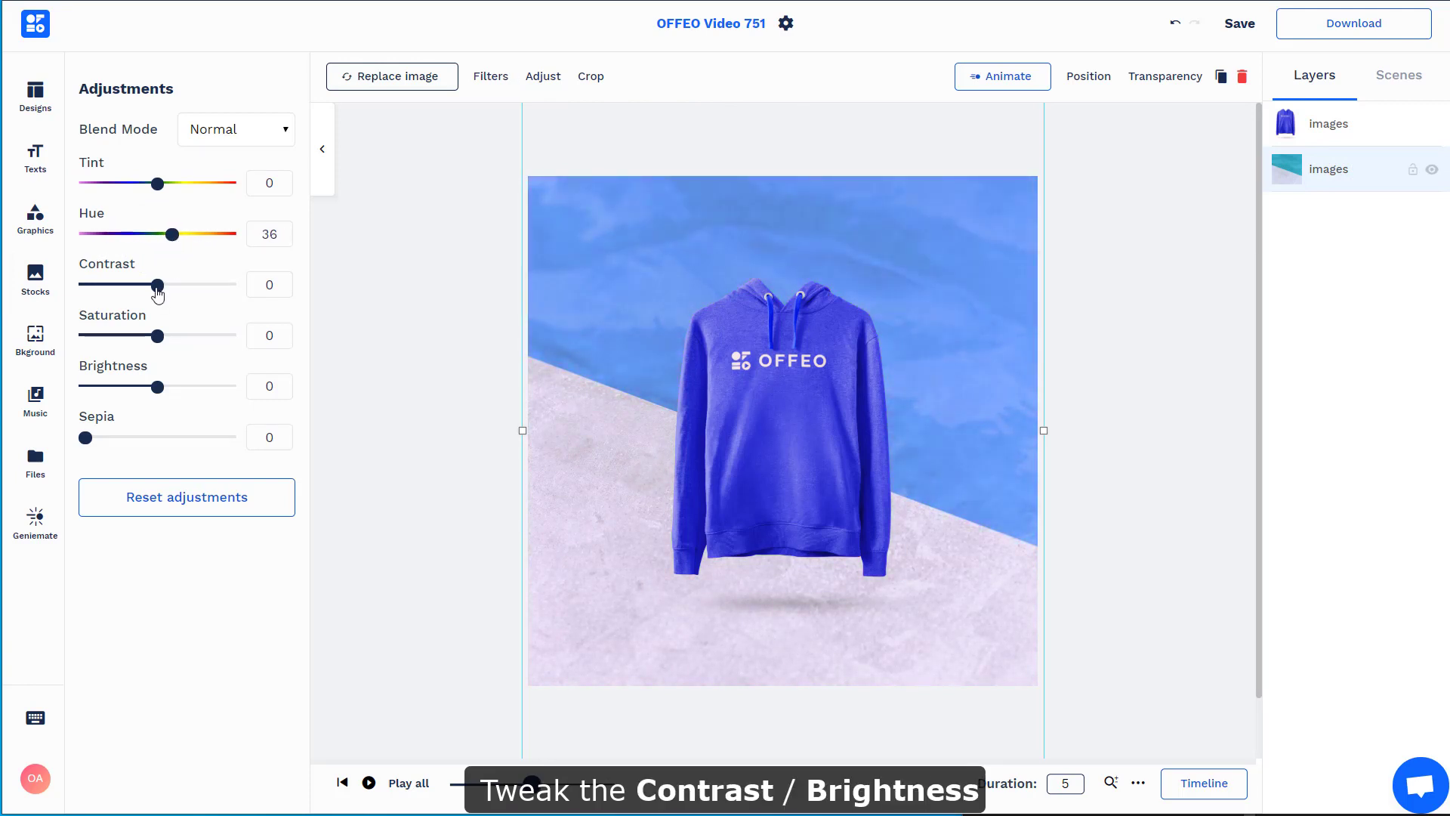
pyautogui.moveTo(157, 286); pyautogui.dragTo(165, 286)
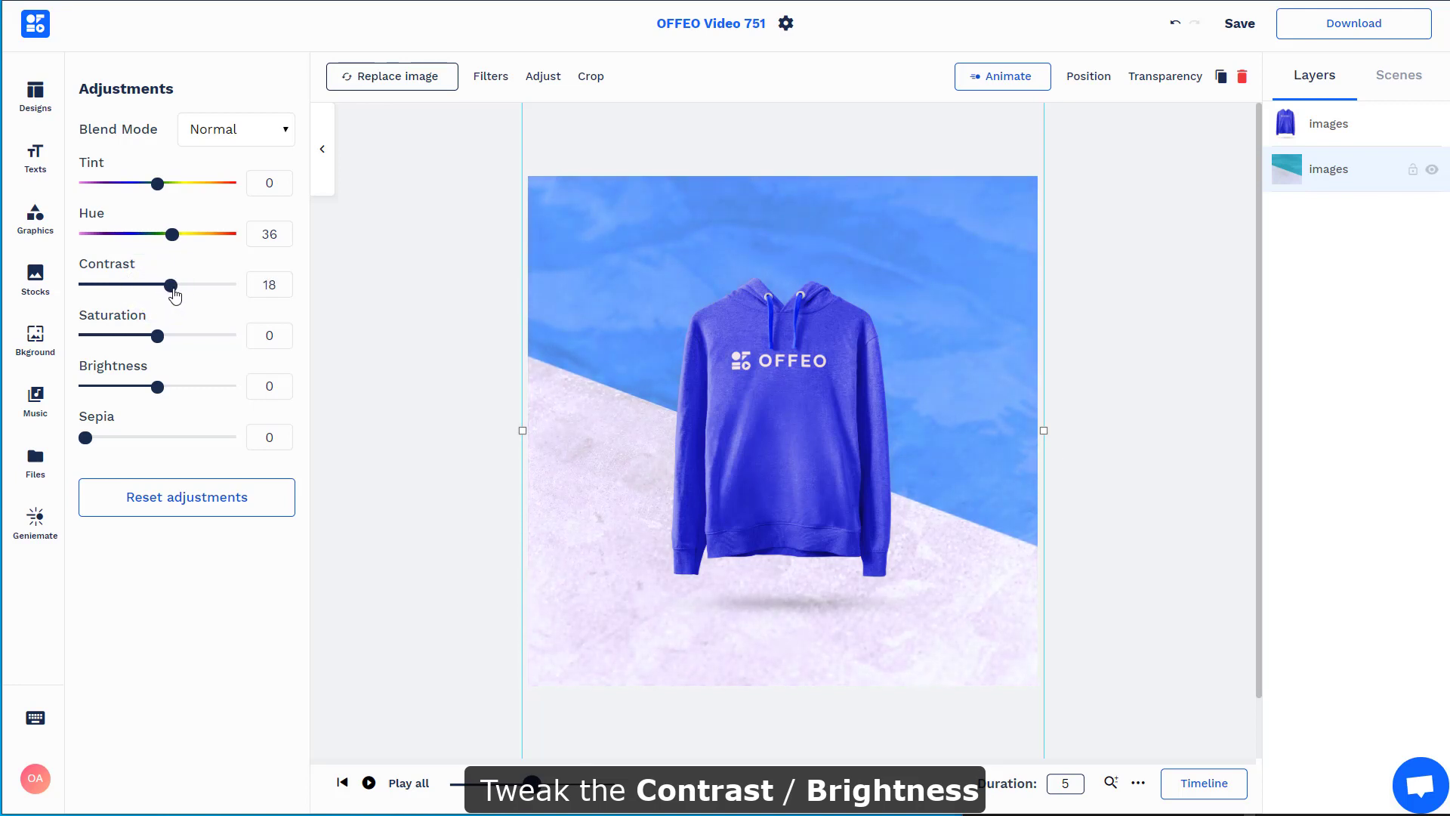
pyautogui.moveTo(160, 390); pyautogui.dragTo(159, 394)
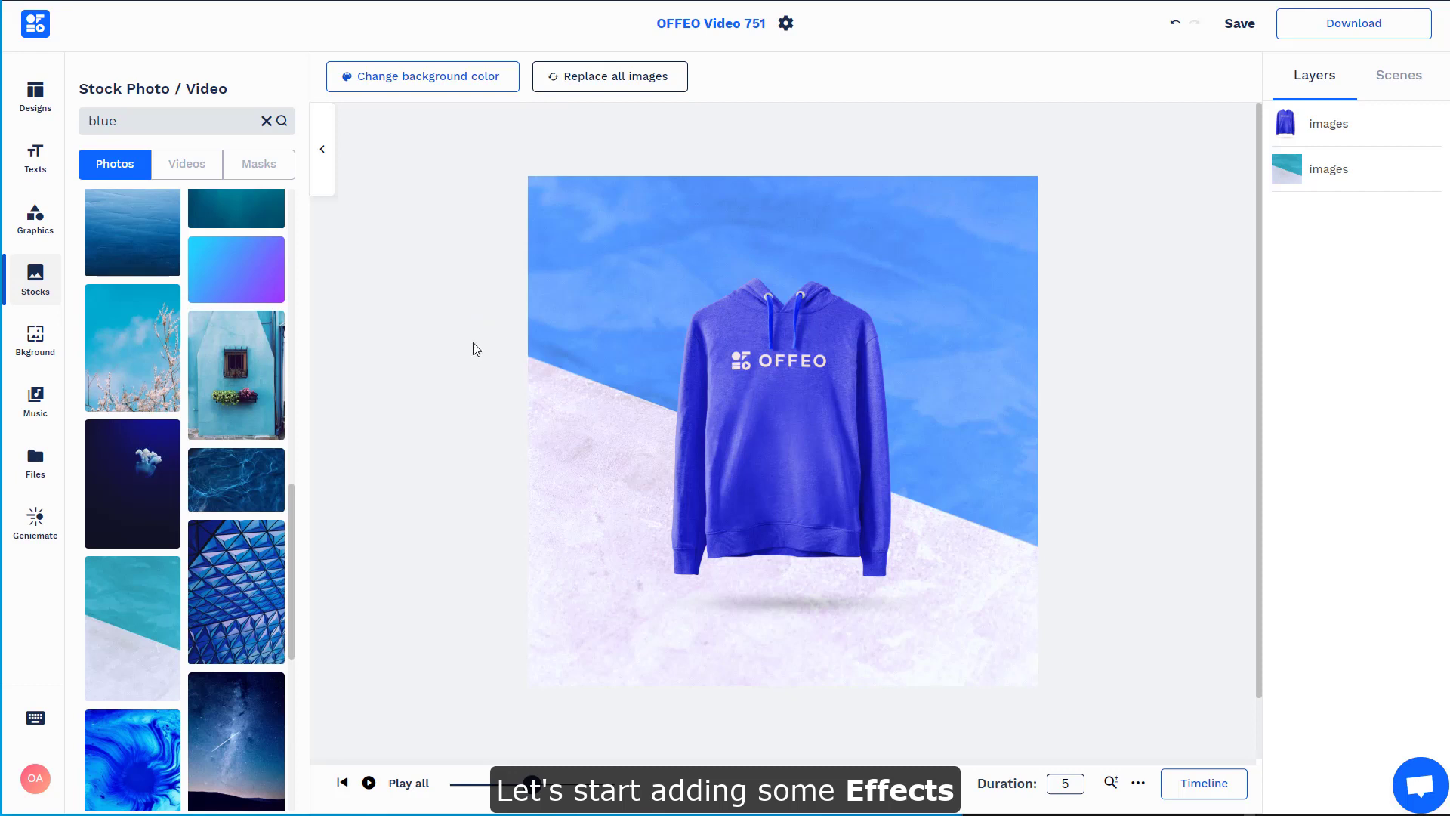
# - Search the Graphics library for 'Ink' and browse the results
pyautogui.click(51, 243)
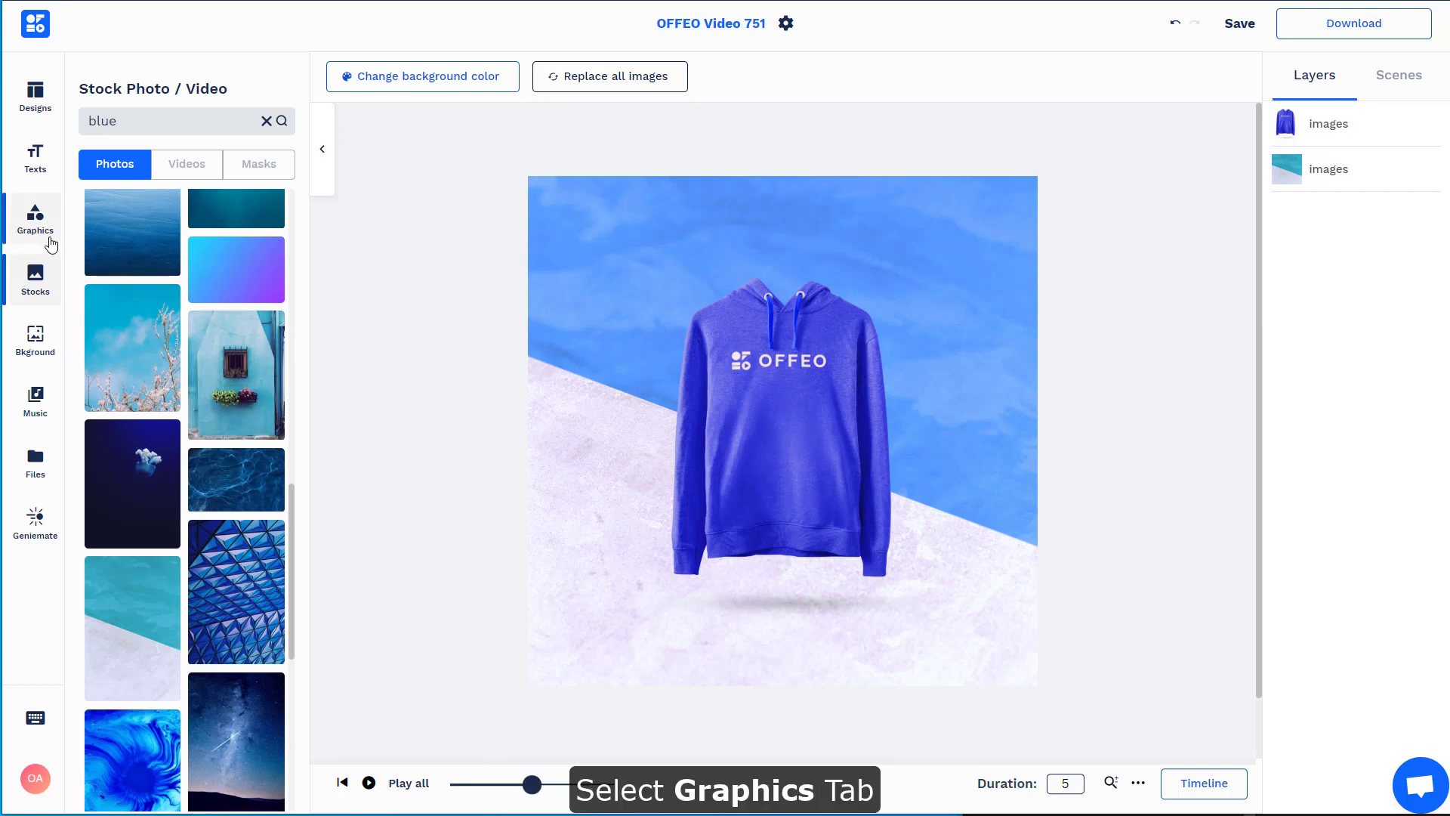
pyautogui.click(50, 243)
pyautogui.click(155, 123)
pyautogui.write('Ink')
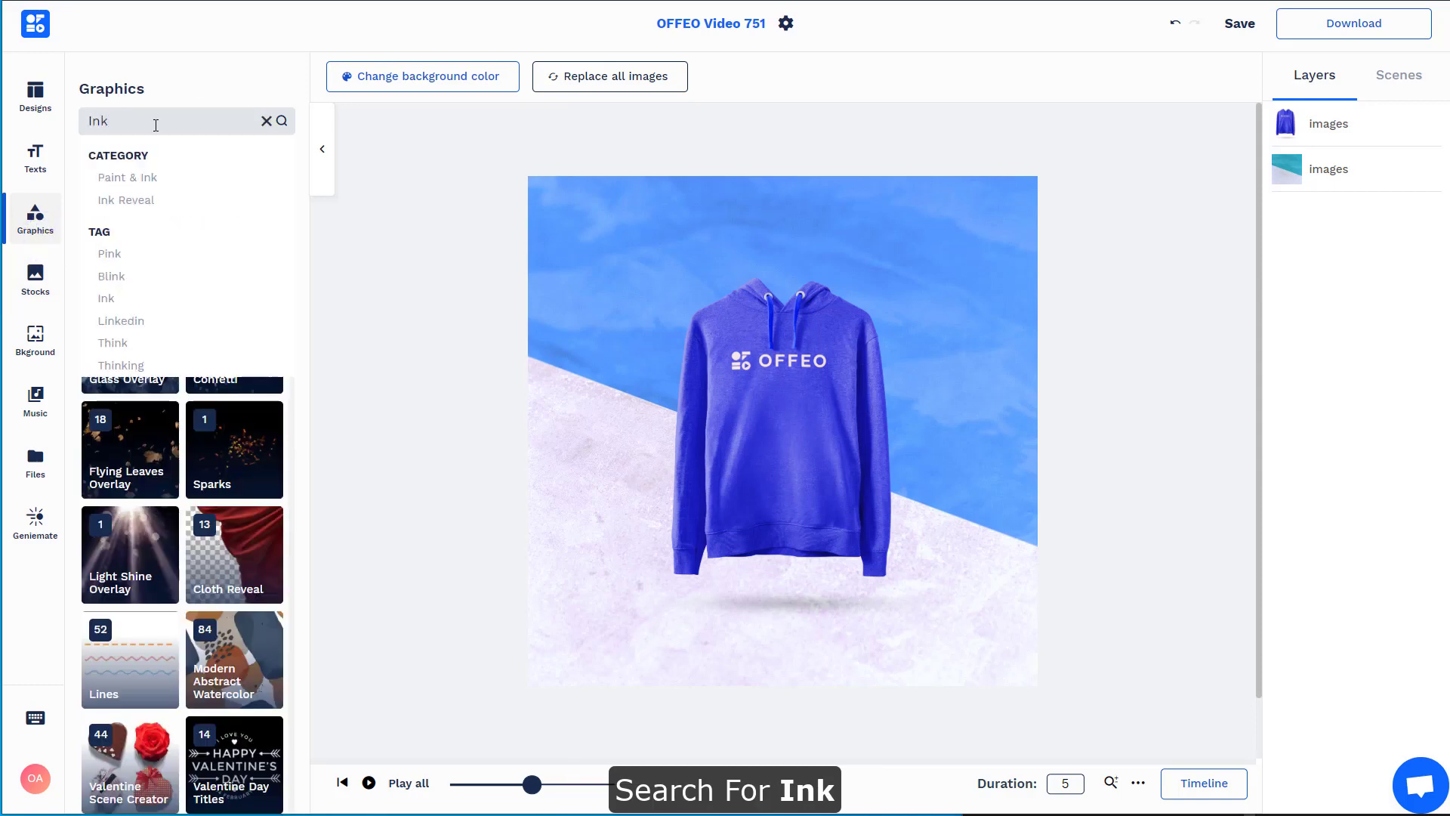
pyautogui.press('Return')
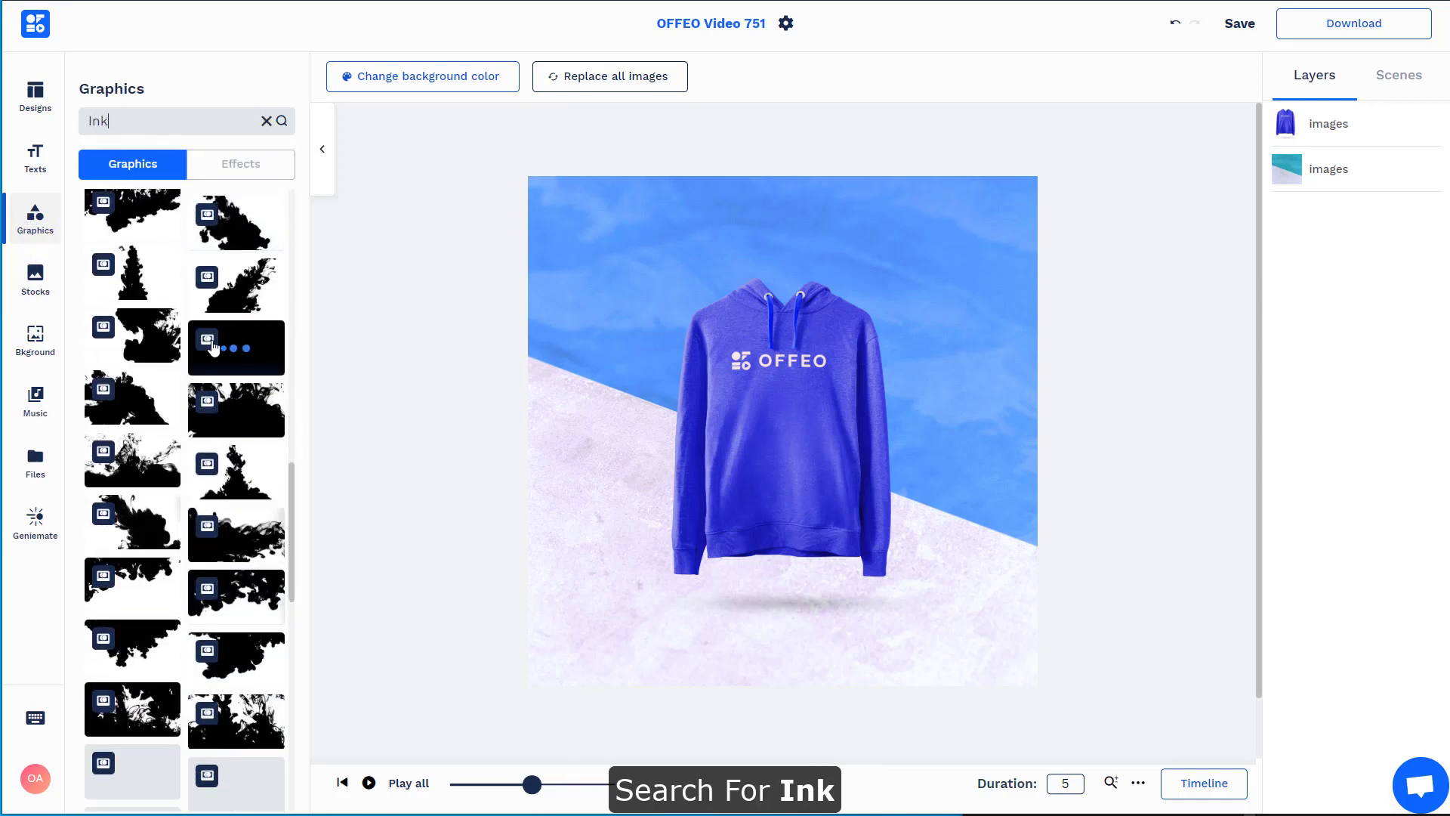
pyautogui.scroll(-4, 213, 347)
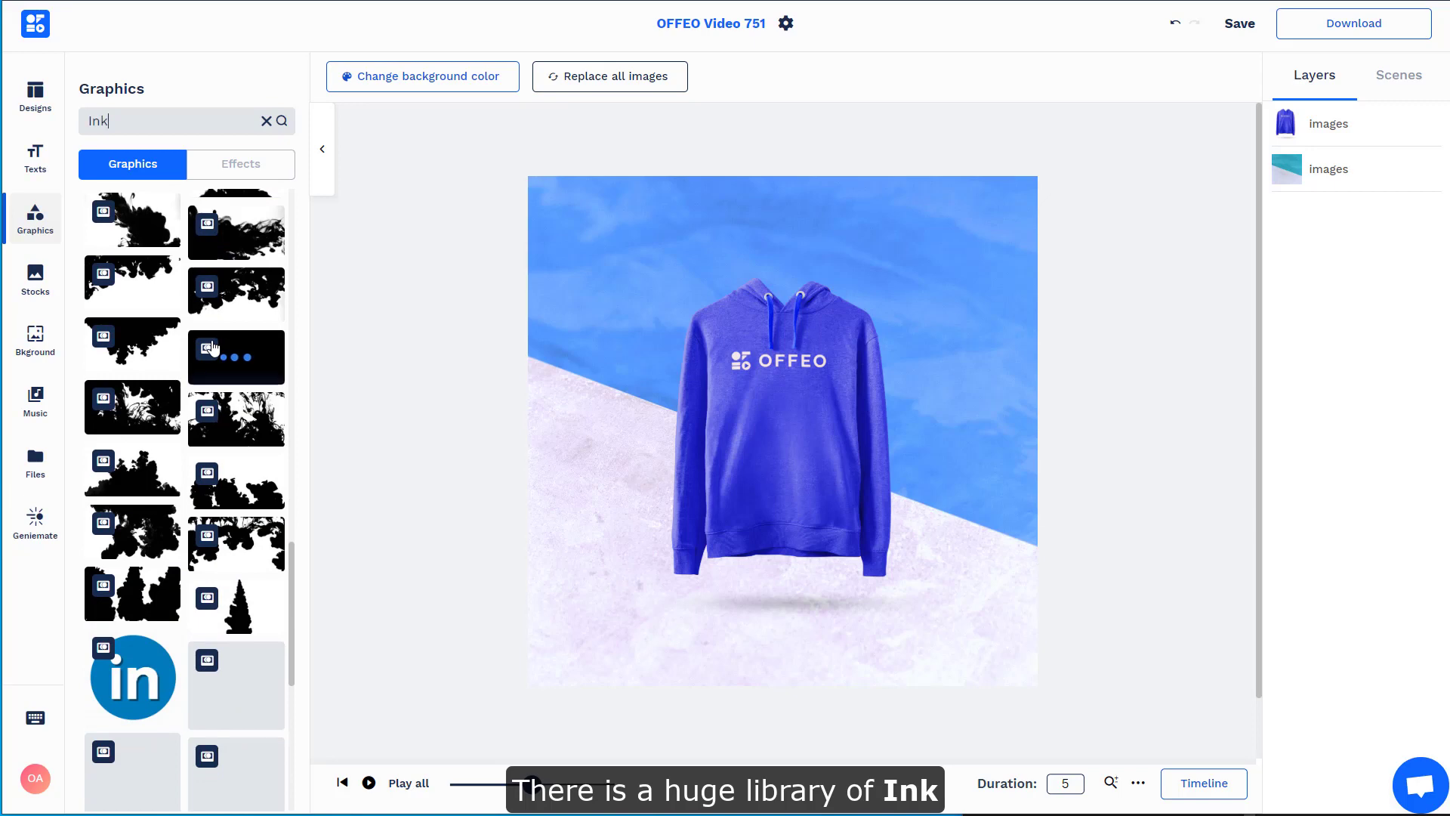
pyautogui.scroll(-5, 214, 347)
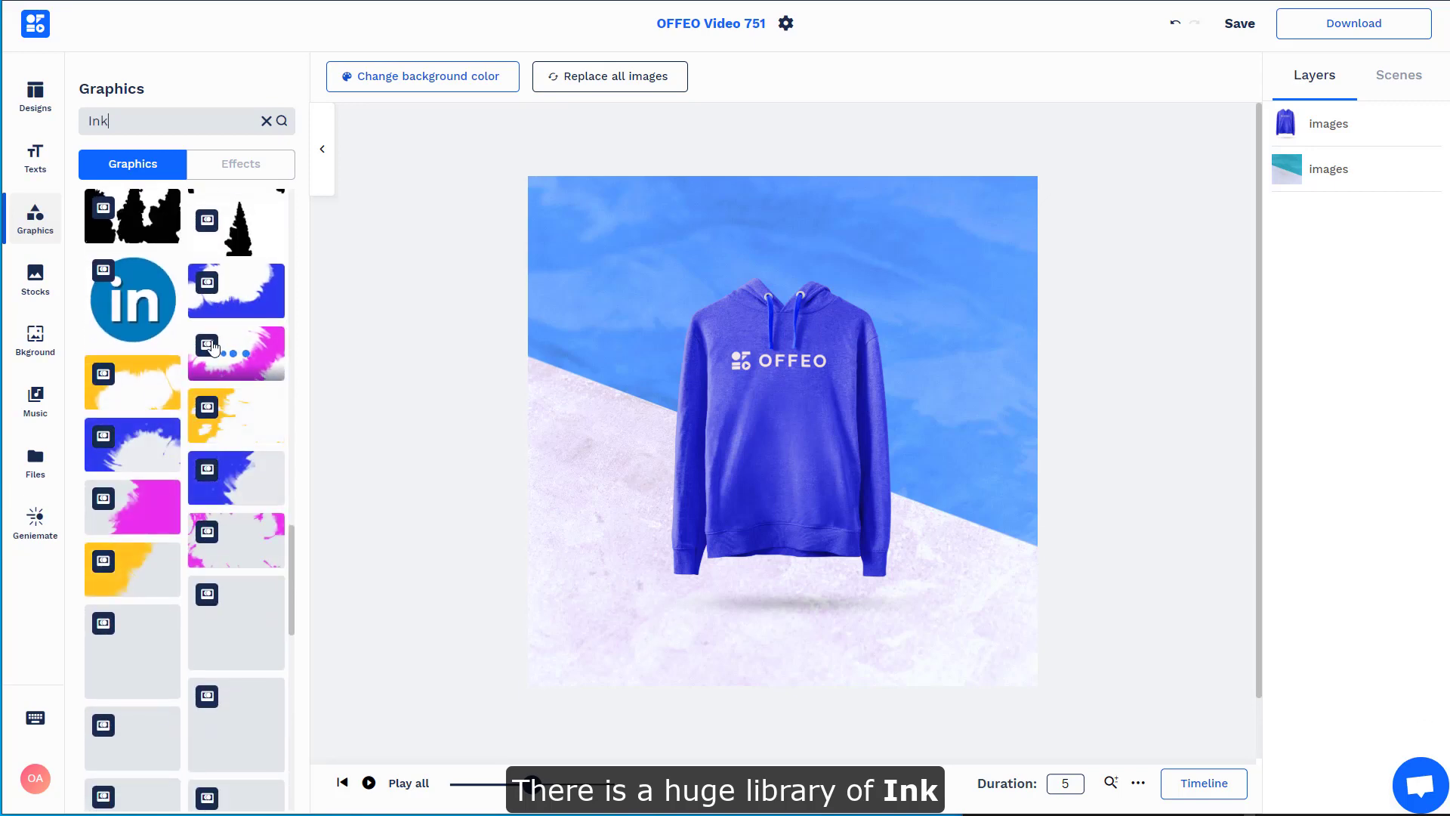
pyautogui.scroll(-8, 275, 696)
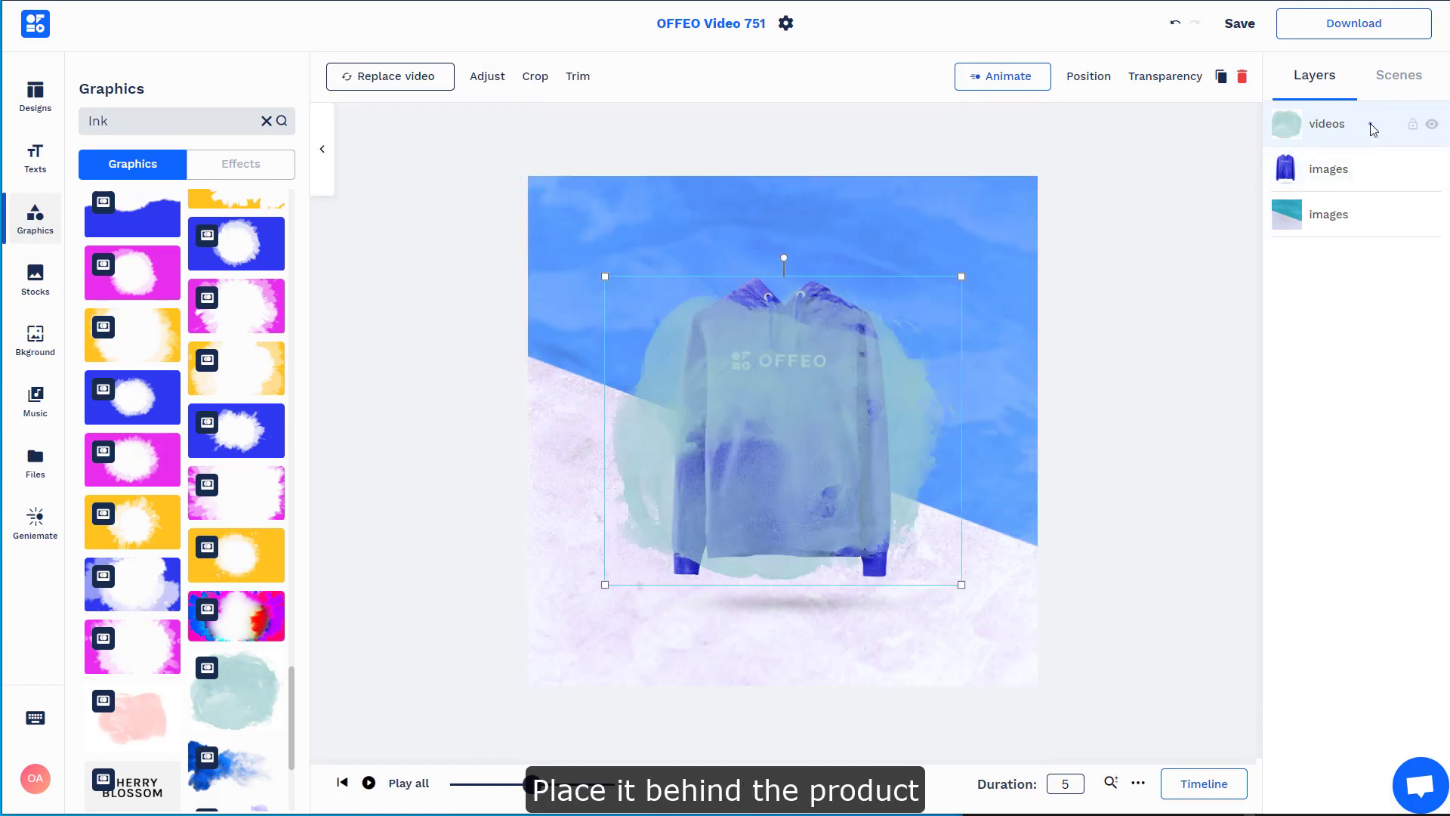
# - Place the ink splash layer behind the hoodie and scroll to more ink graphics
pyautogui.moveTo(1369, 127); pyautogui.dragTo(1372, 171)
pyautogui.moveTo(916, 405); pyautogui.dragTo(920, 404)
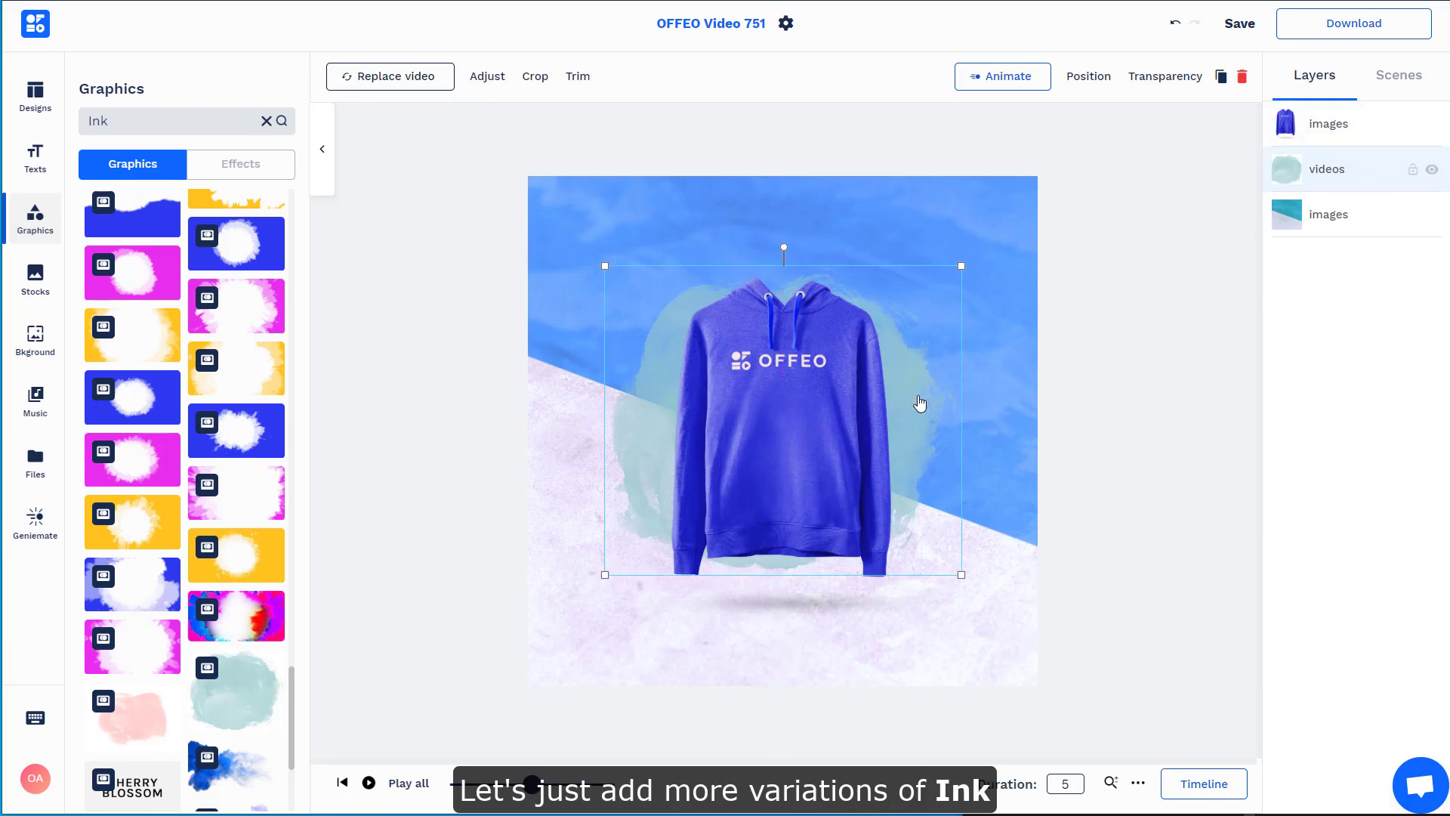
pyautogui.scroll(-3, 183, 634)
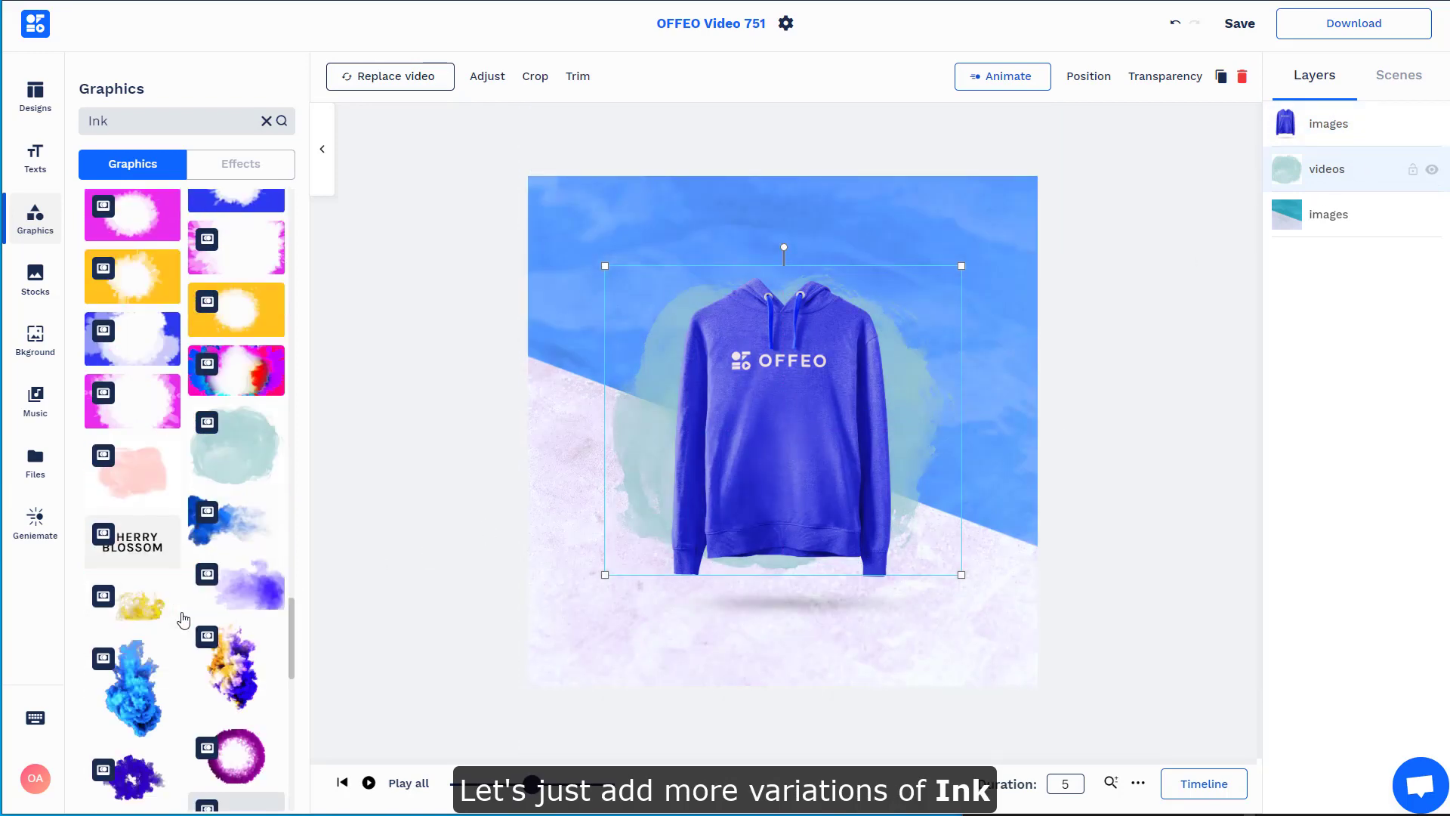
pyautogui.scroll(-4, 182, 619)
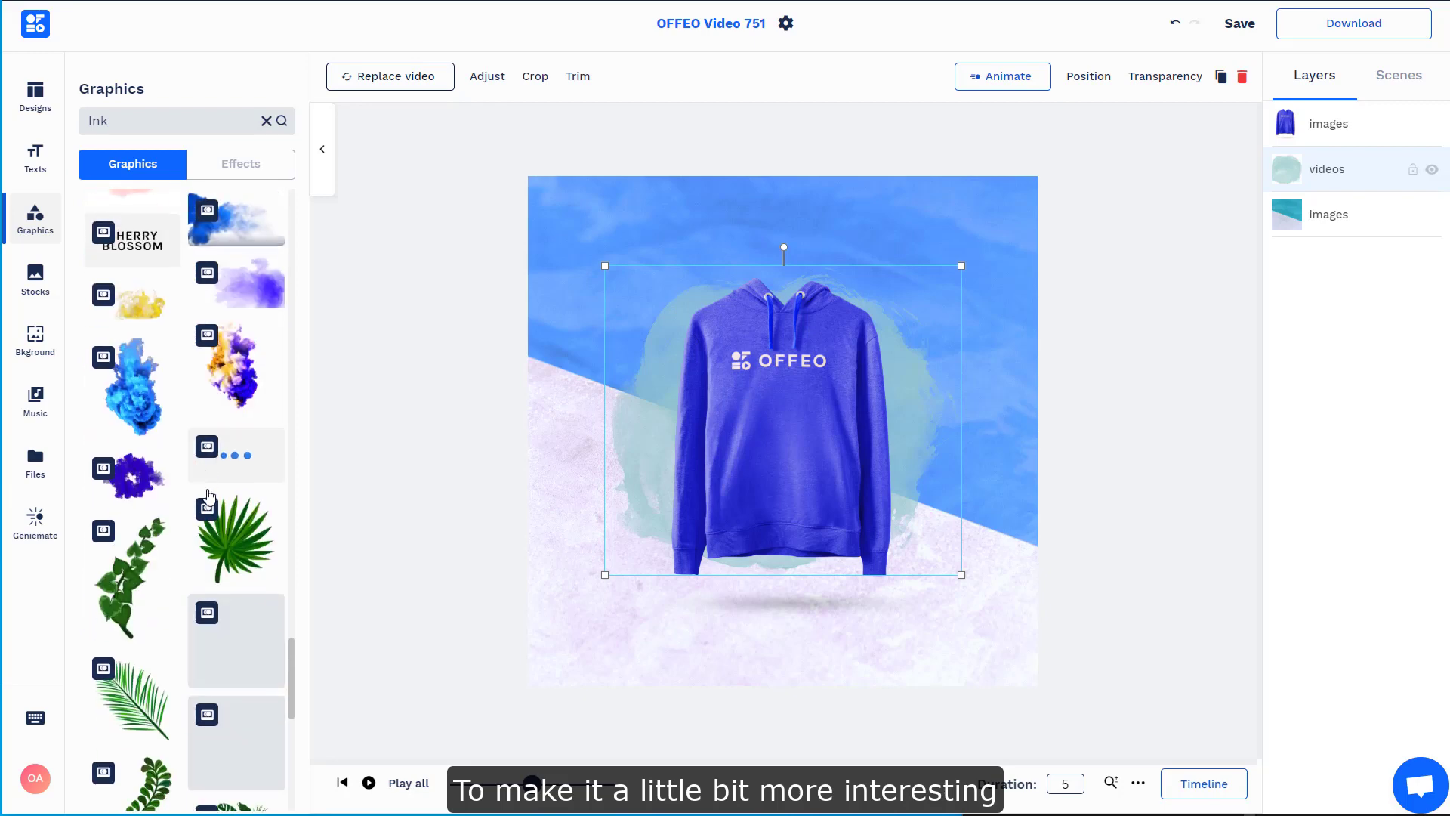
pyautogui.scroll(-10, 209, 495)
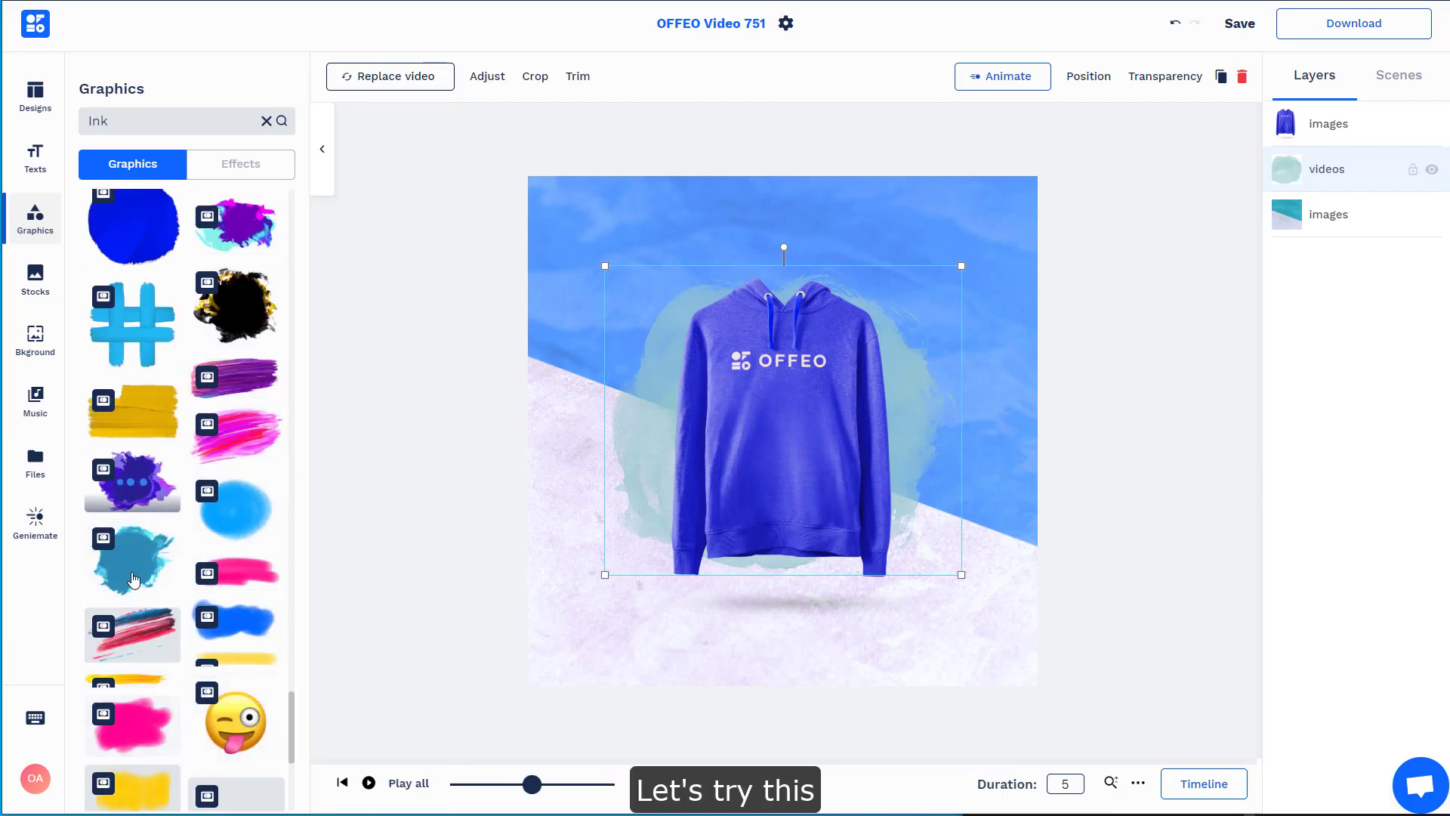
# - Add the teal ink blob and put its layer beneath the hoodie image
pyautogui.click(132, 563)
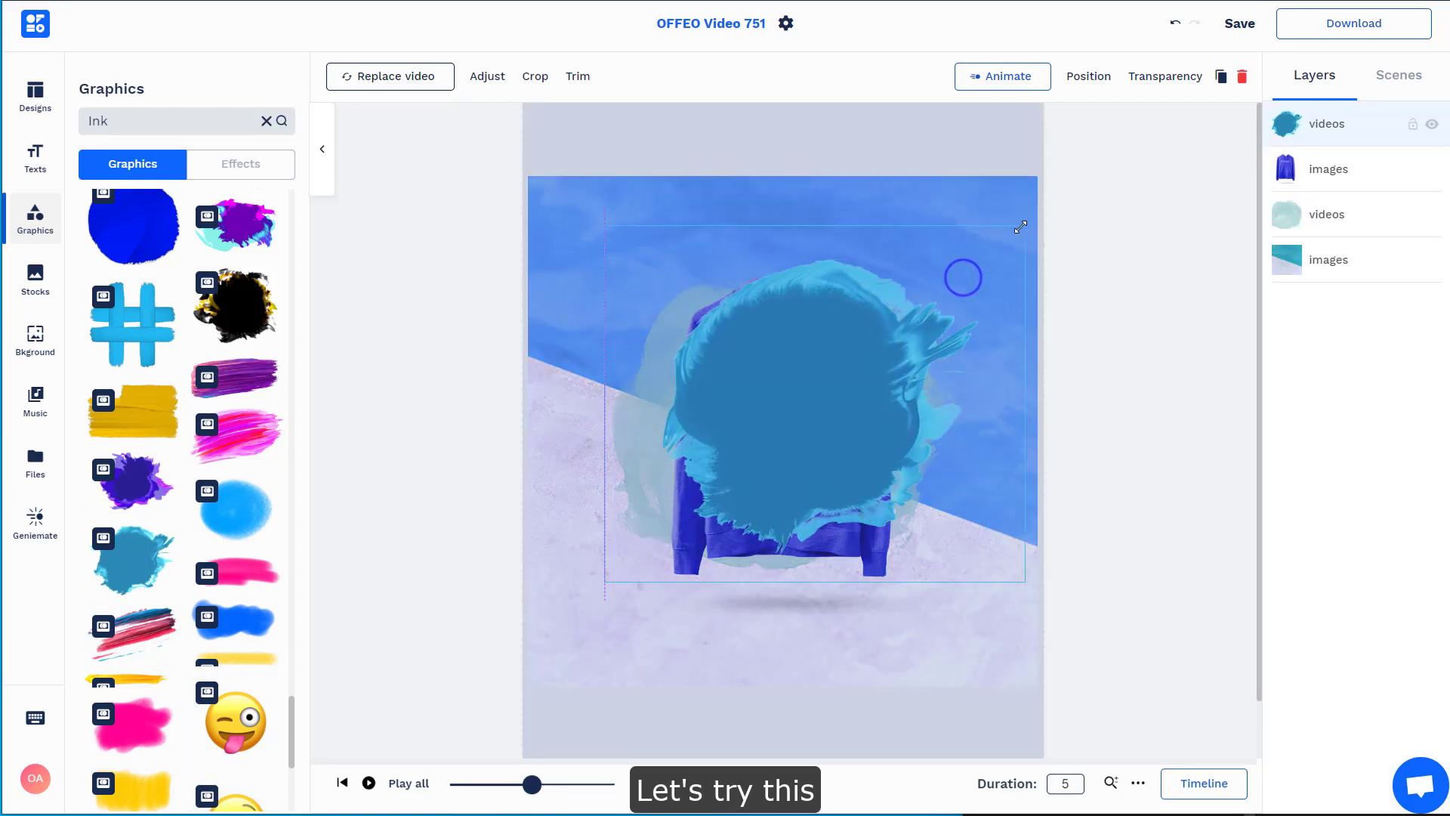
pyautogui.moveTo(836, 388); pyautogui.dragTo(836, 406)
pyautogui.moveTo(1335, 125); pyautogui.dragTo(1337, 173)
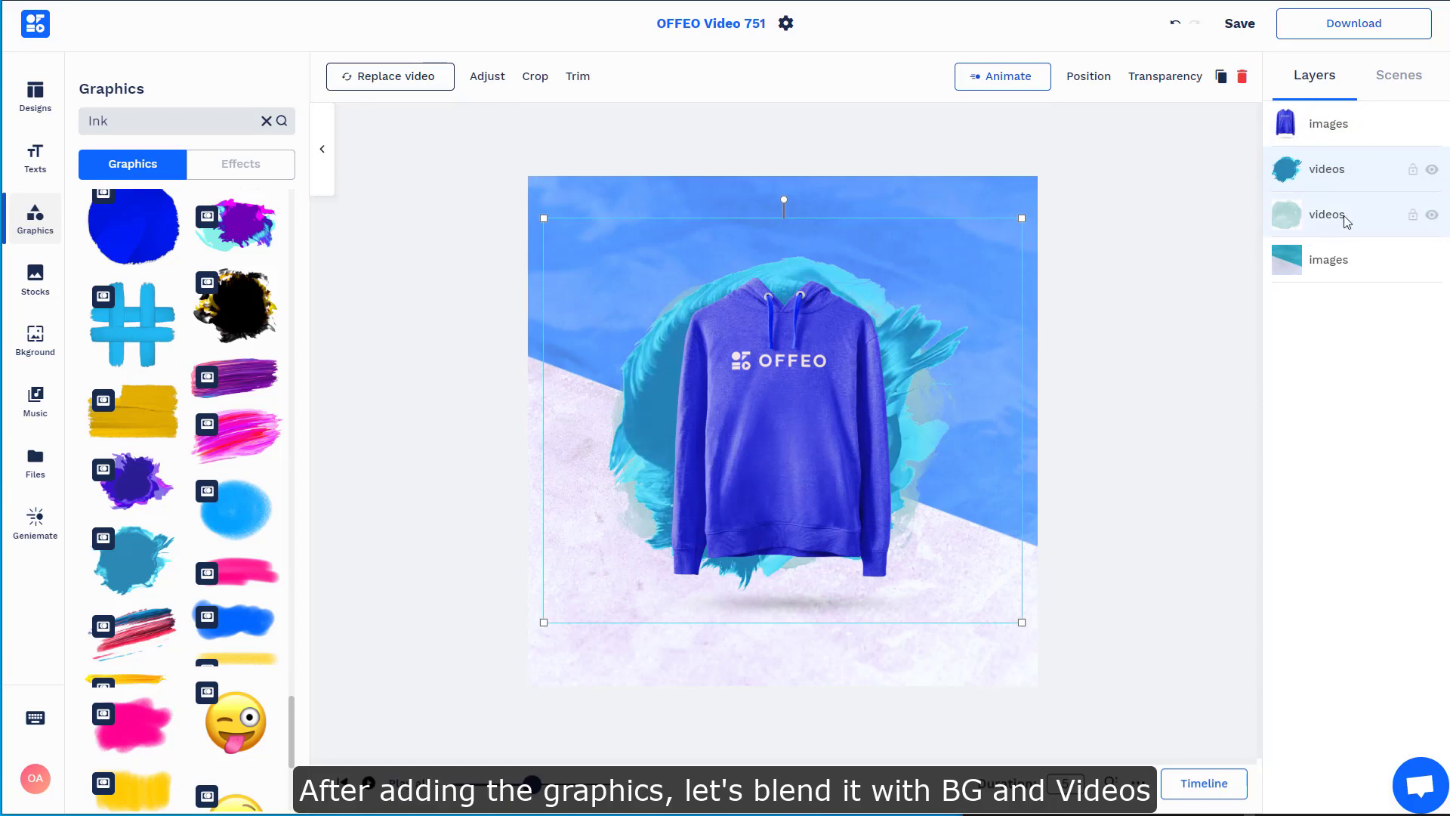
# - Set the teal ink to Overlay blending and move its layer below the pale ink
pyautogui.click(487, 80)
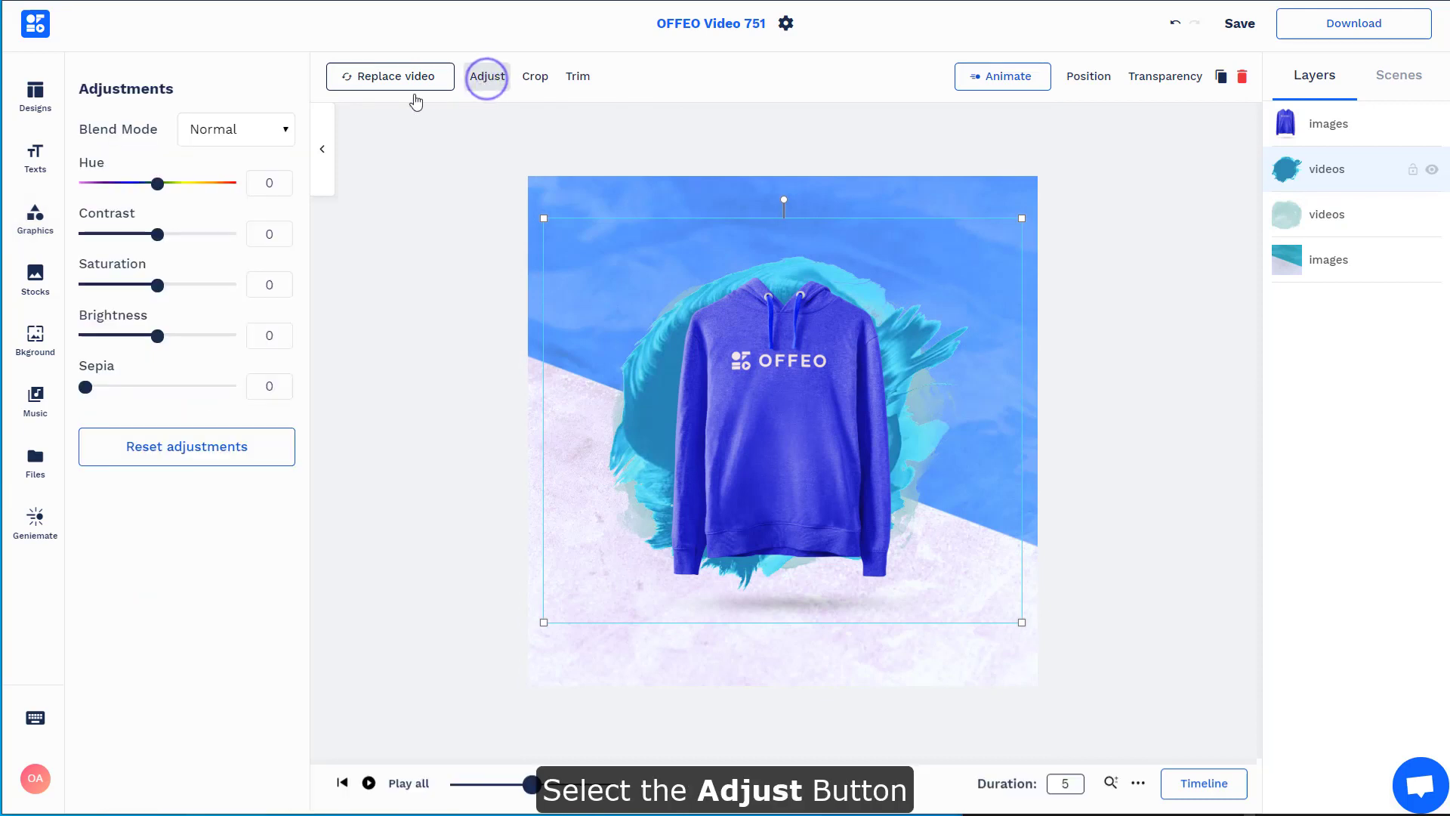
pyautogui.click(236, 129)
pyautogui.click(226, 189)
pyautogui.click(246, 129)
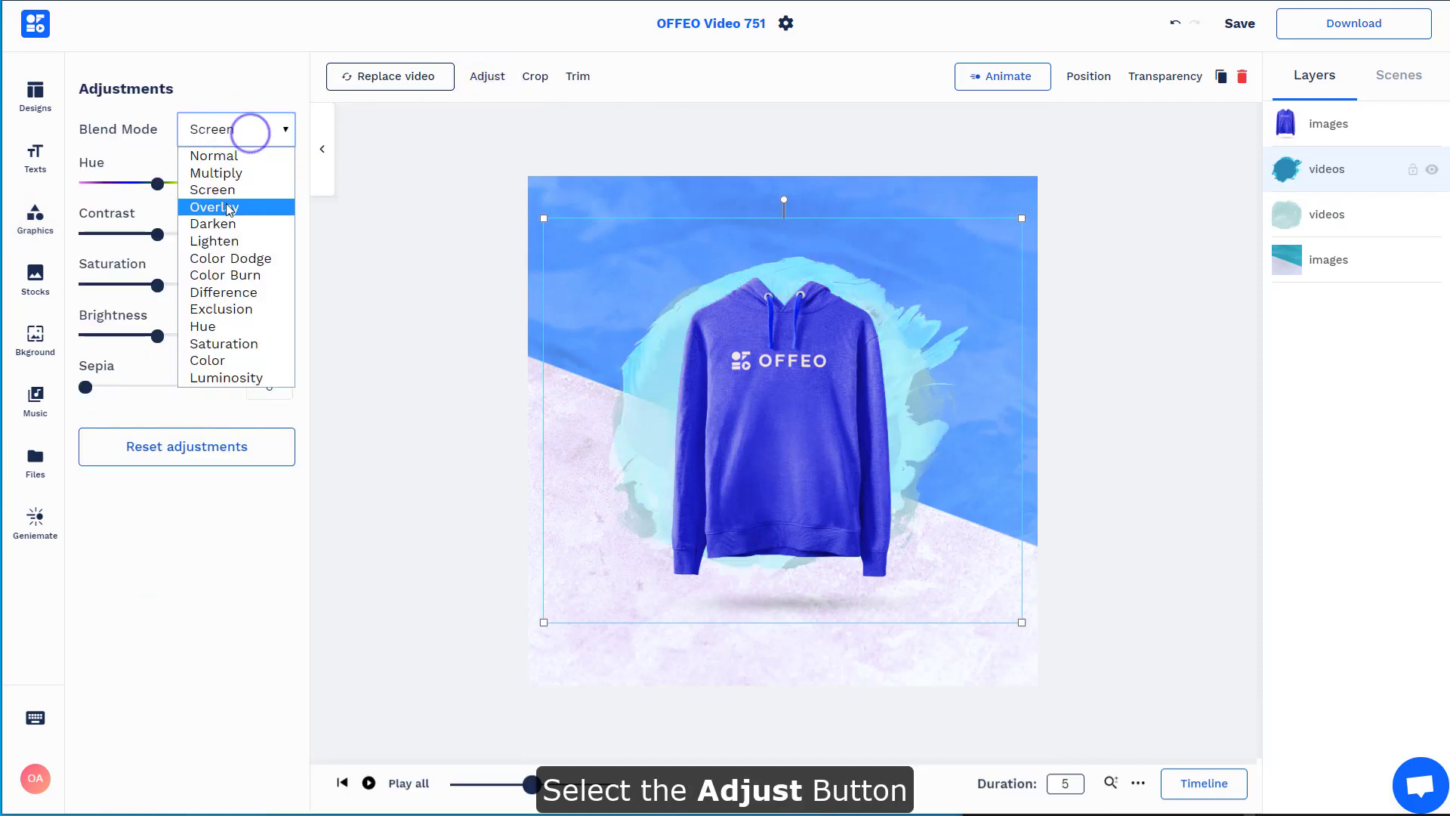
pyautogui.click(225, 207)
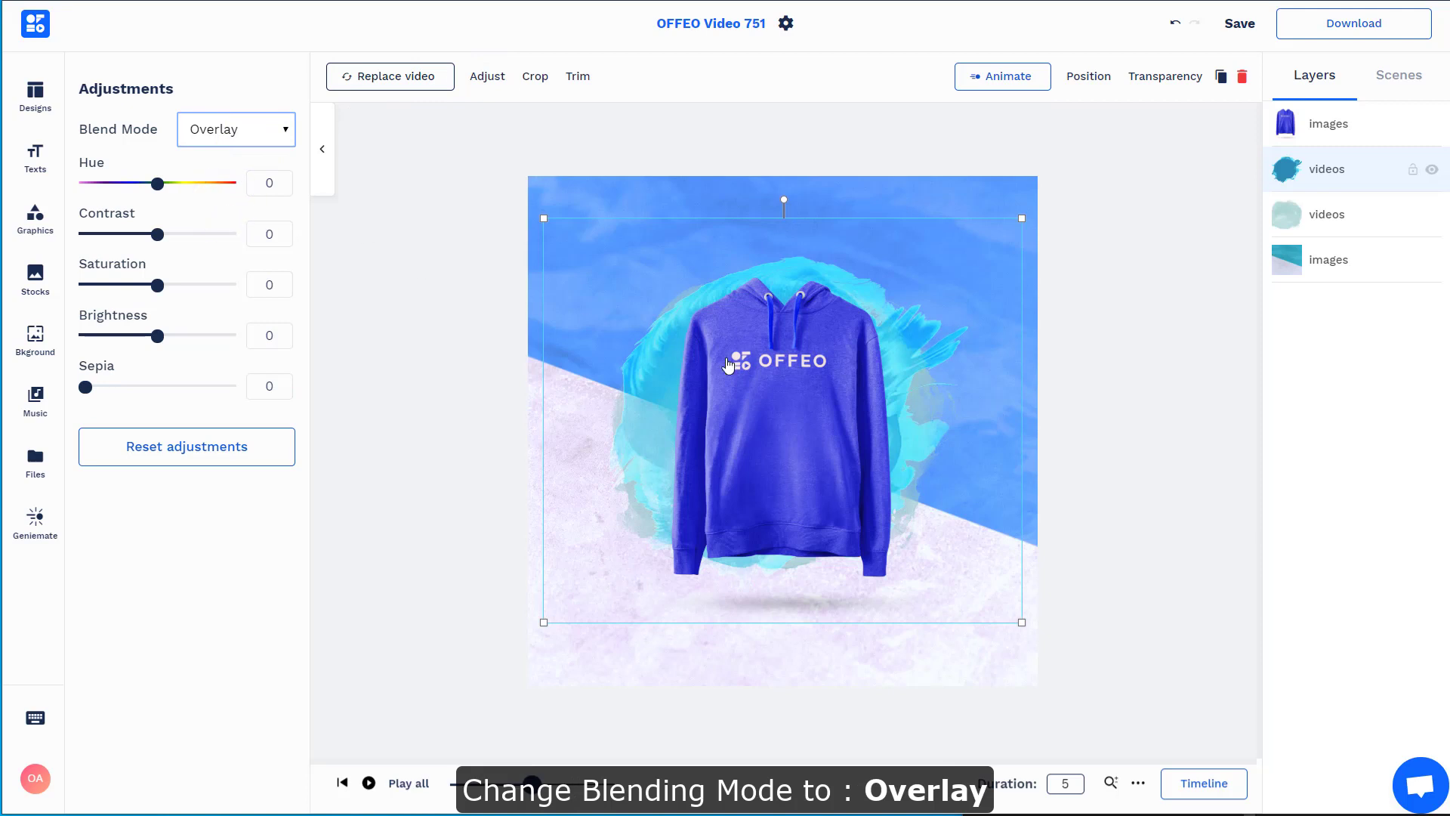
pyautogui.moveTo(1327, 169); pyautogui.dragTo(1333, 202)
pyautogui.click(1335, 174)
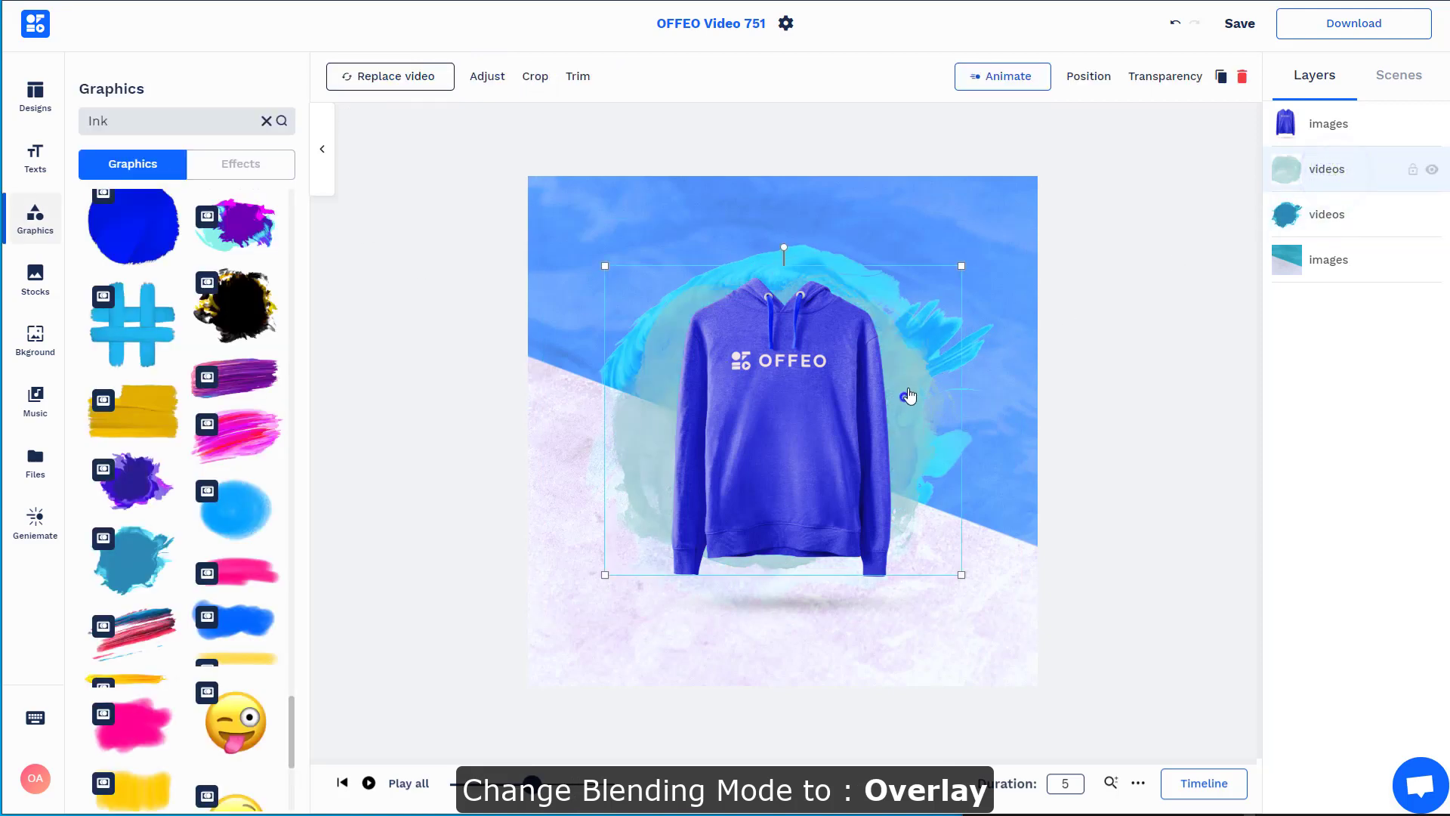
pyautogui.click(487, 75)
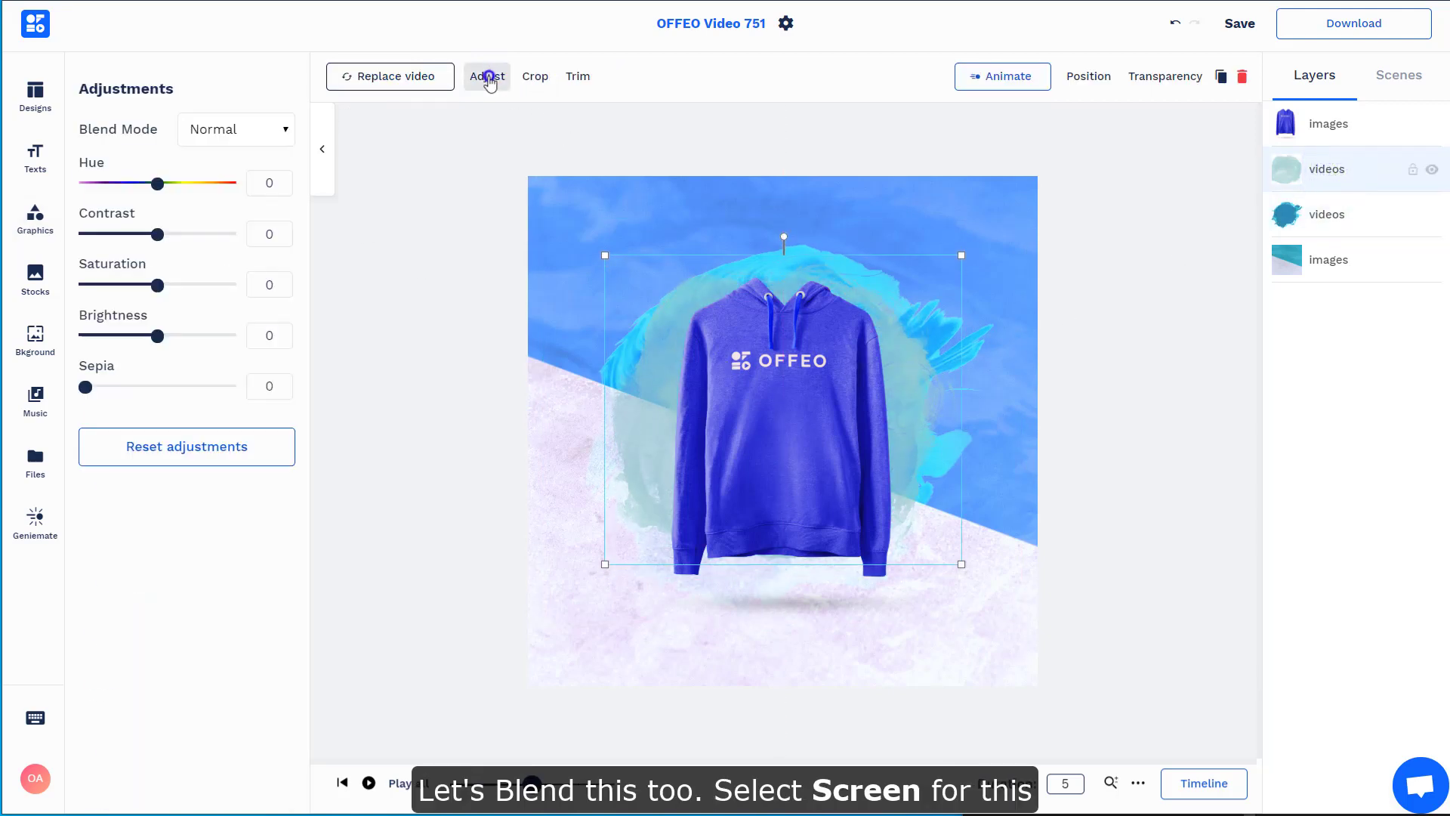
# - Set the pale ink layer's blend mode to Screen
pyautogui.click(278, 123)
pyautogui.click(258, 190)
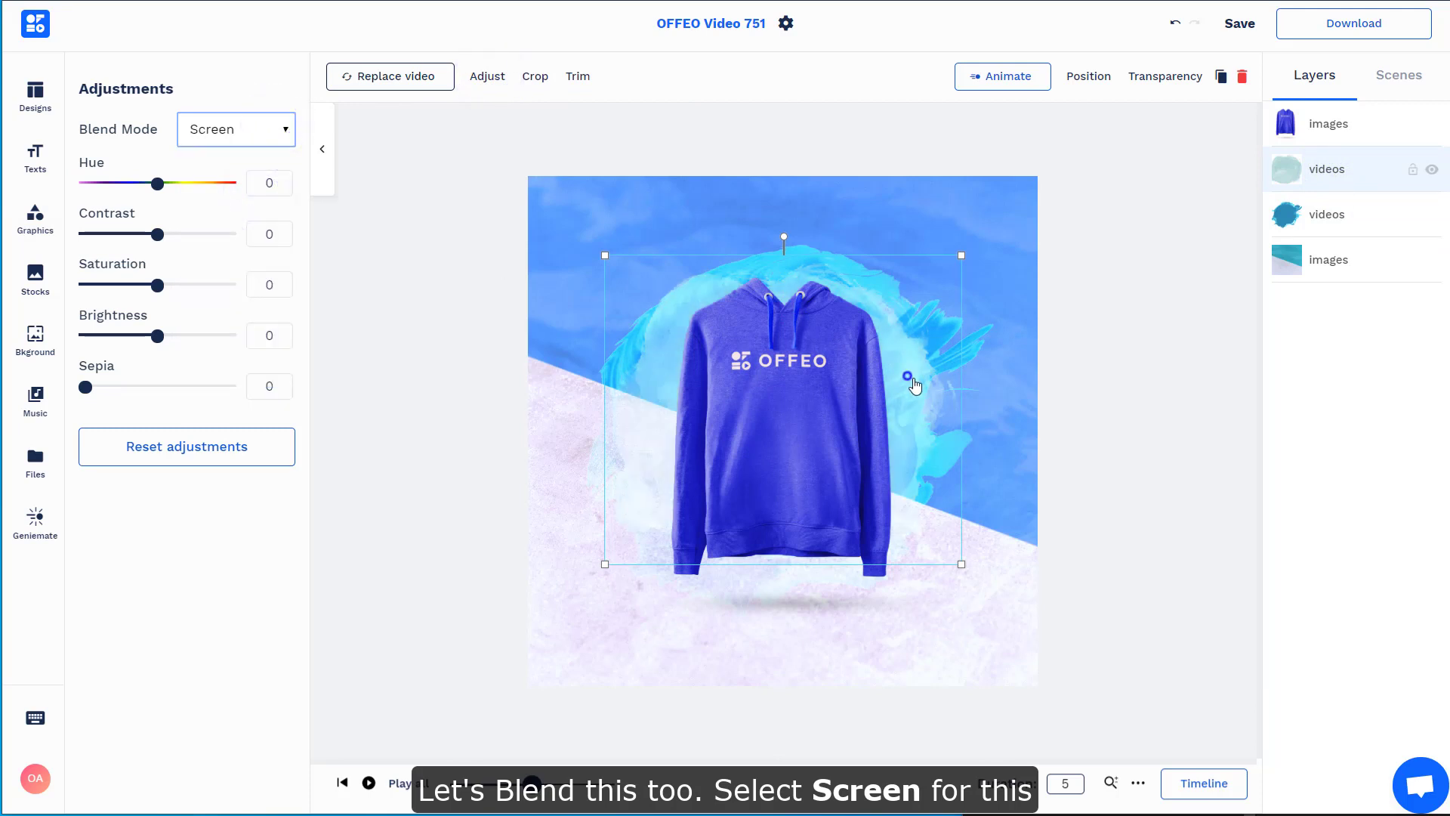
pyautogui.click(1124, 381)
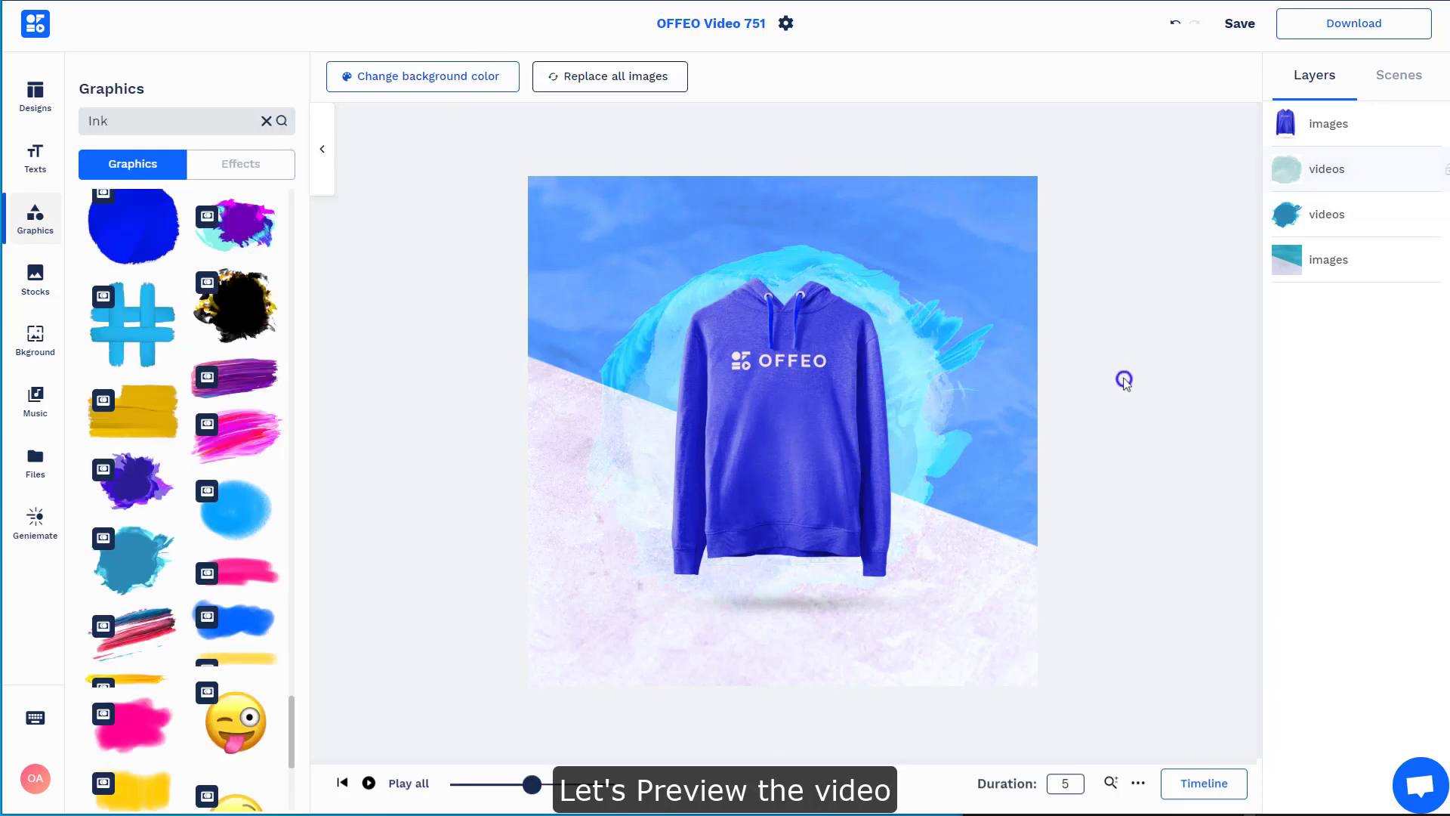
# - Play, stop and replay a preview of the composition
pyautogui.click(368, 784)
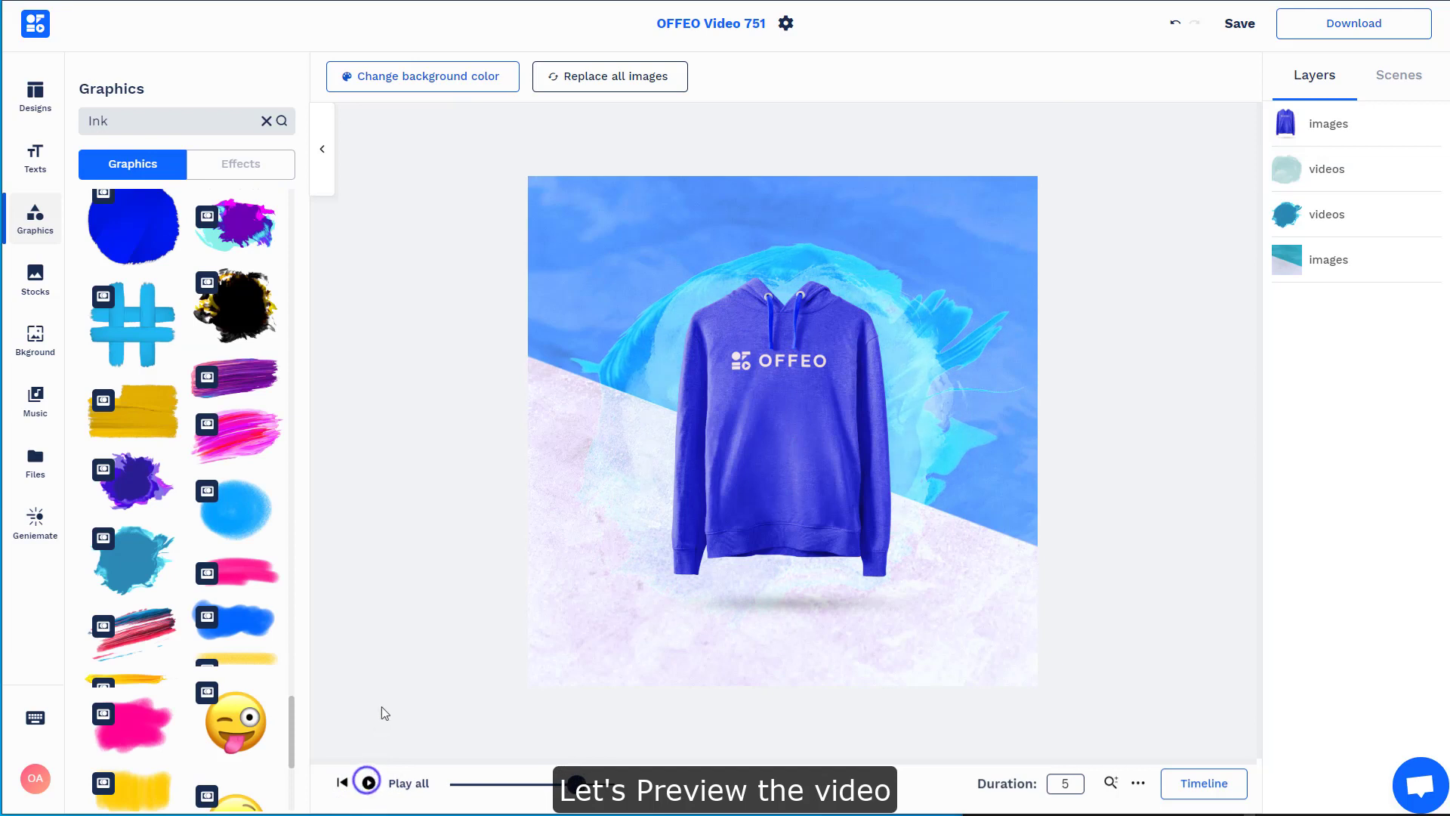
pyautogui.click(400, 610)
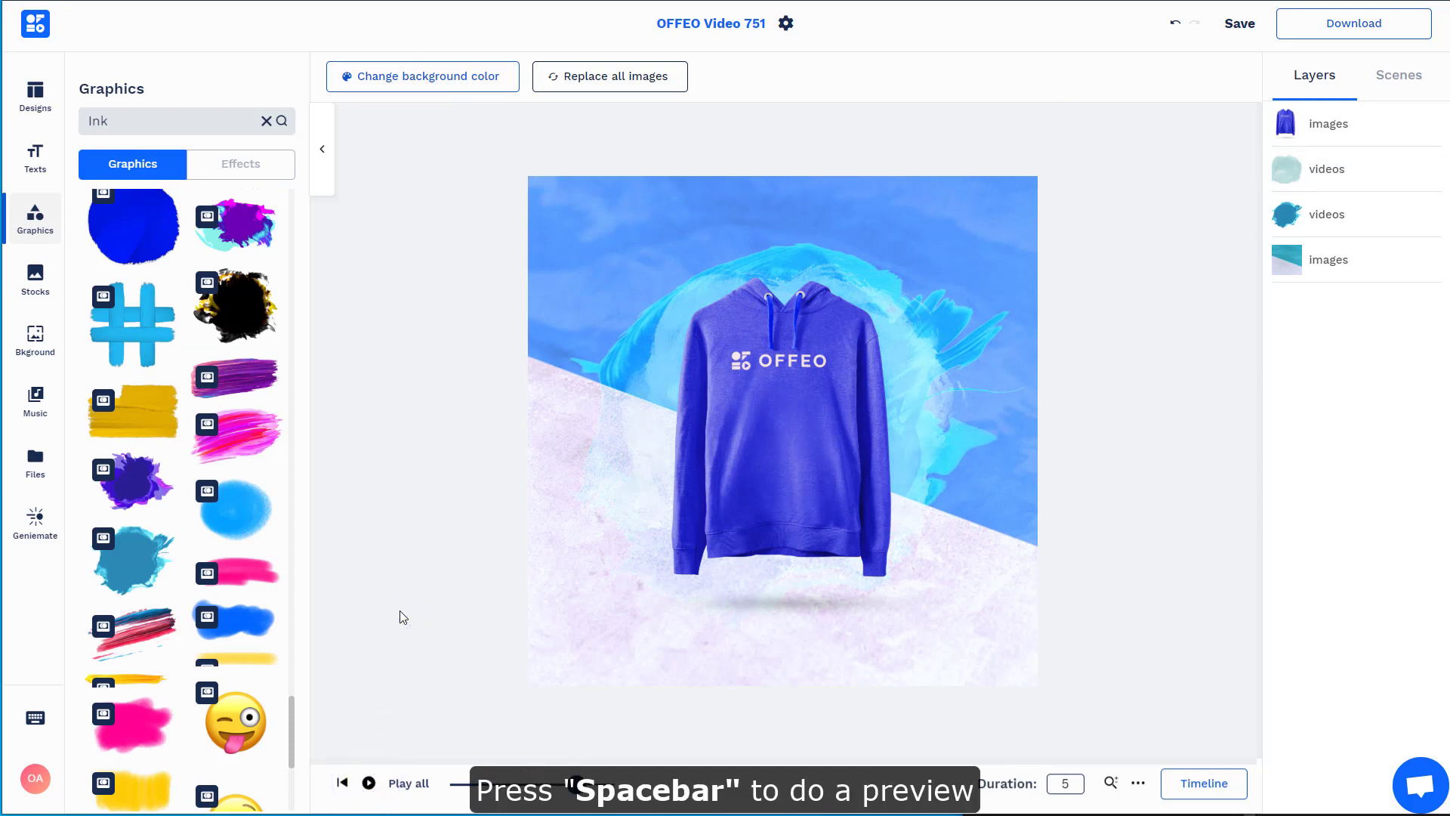
pyautogui.press('space')
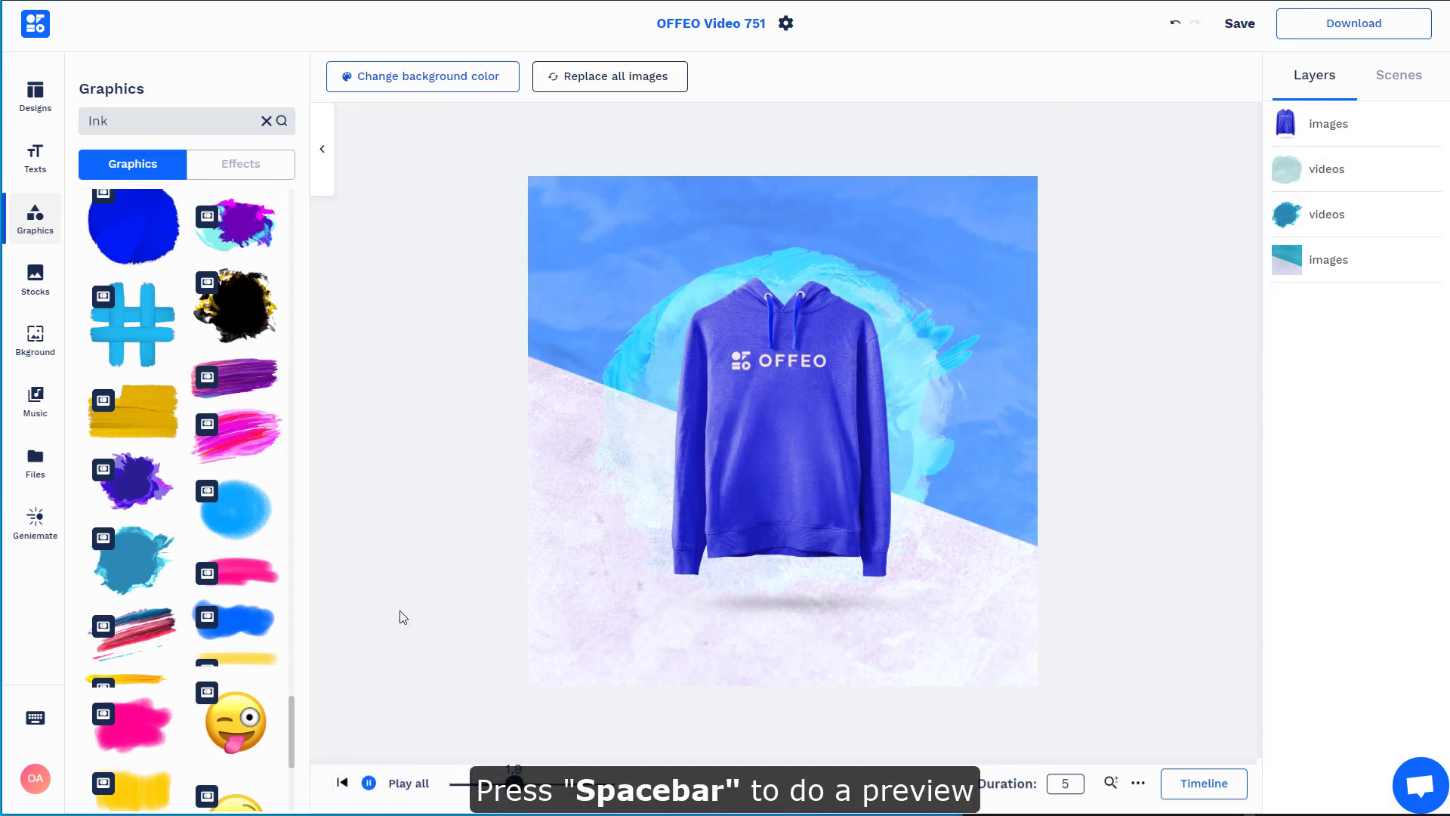
# - Duplicate the teal ink layer with Ctrl+D and enlarge the copy
pyautogui.click(399, 610)
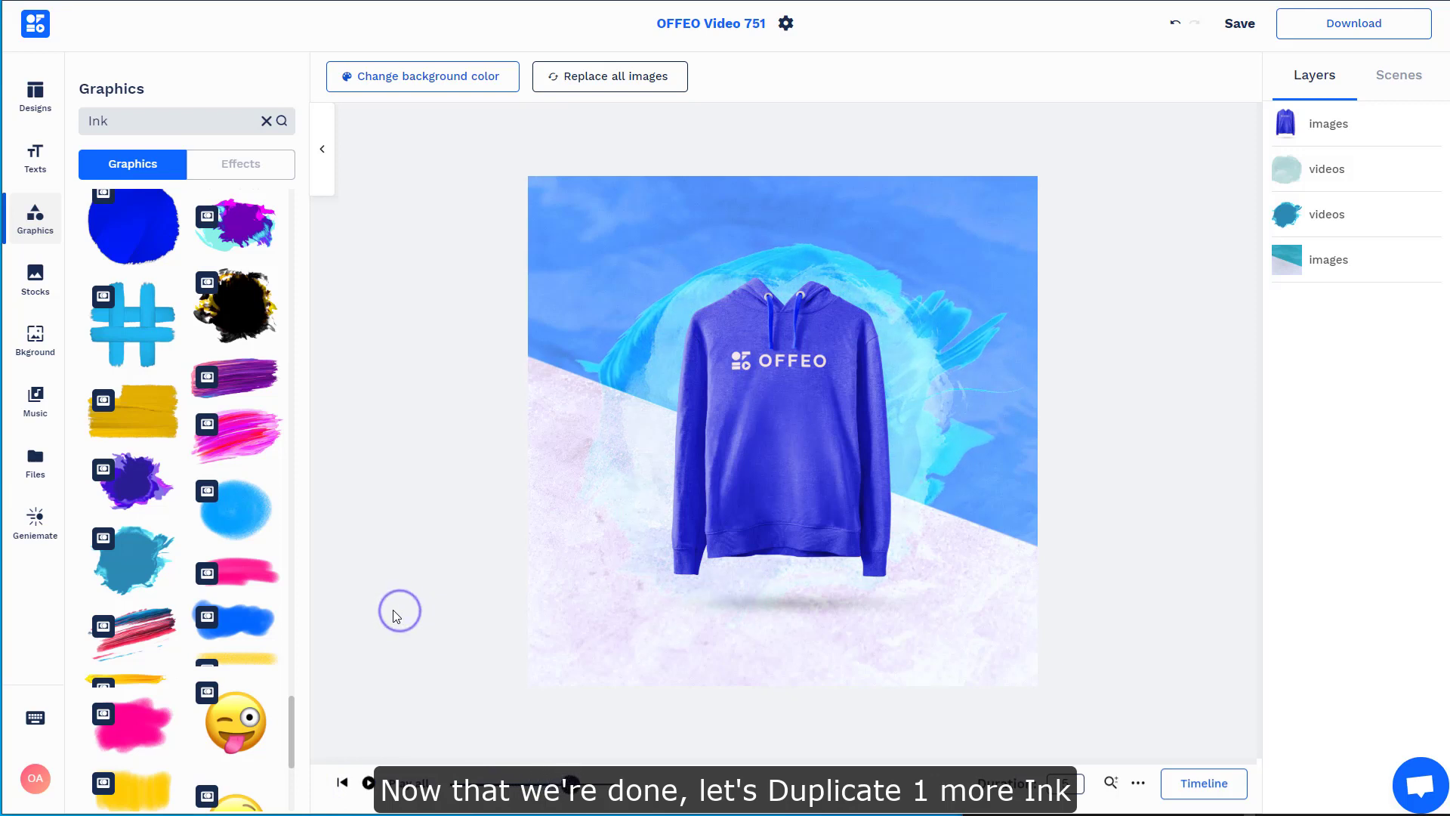
pyautogui.click(1318, 219)
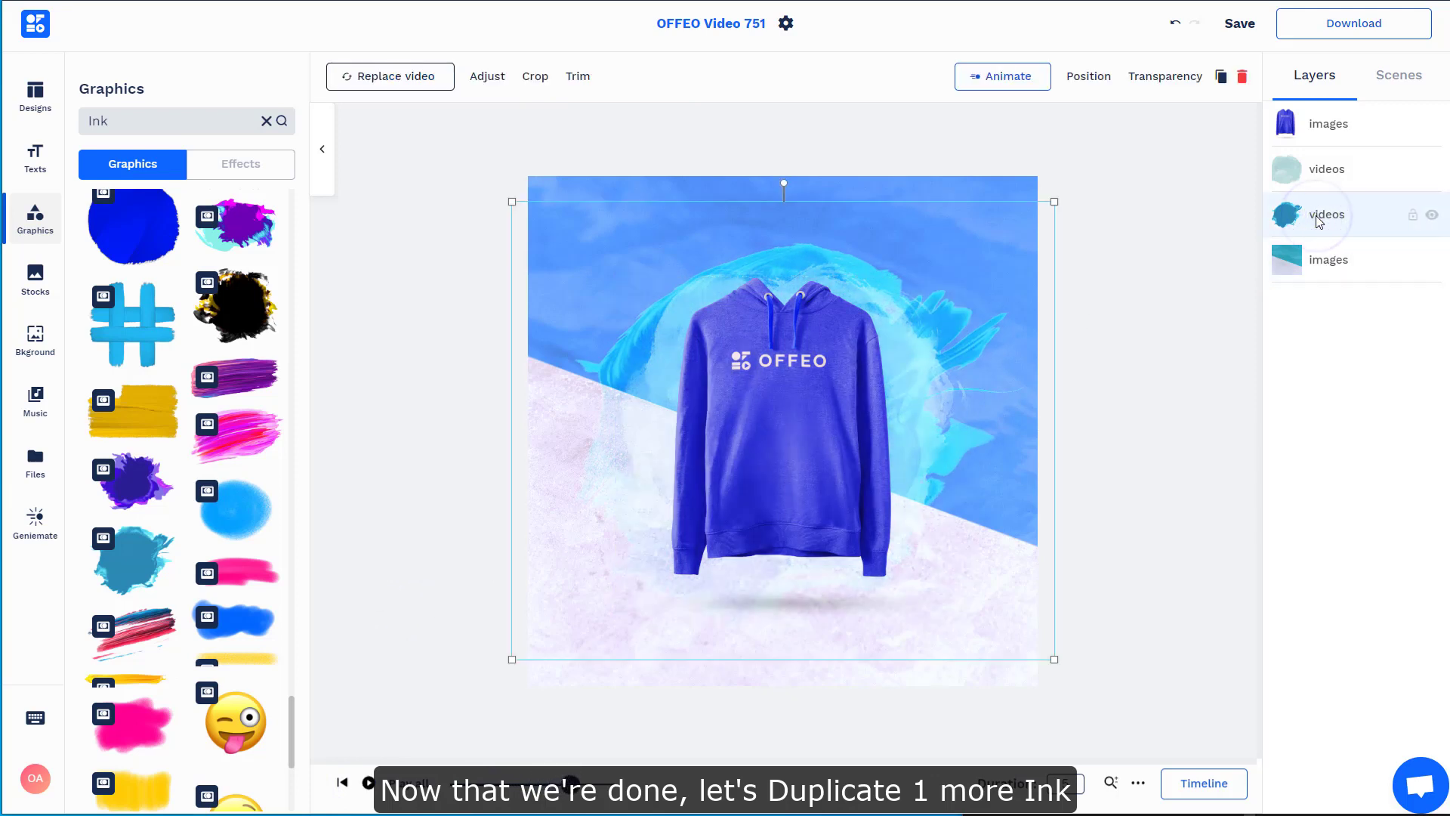
pyautogui.hotkey('ctrl', 'd')
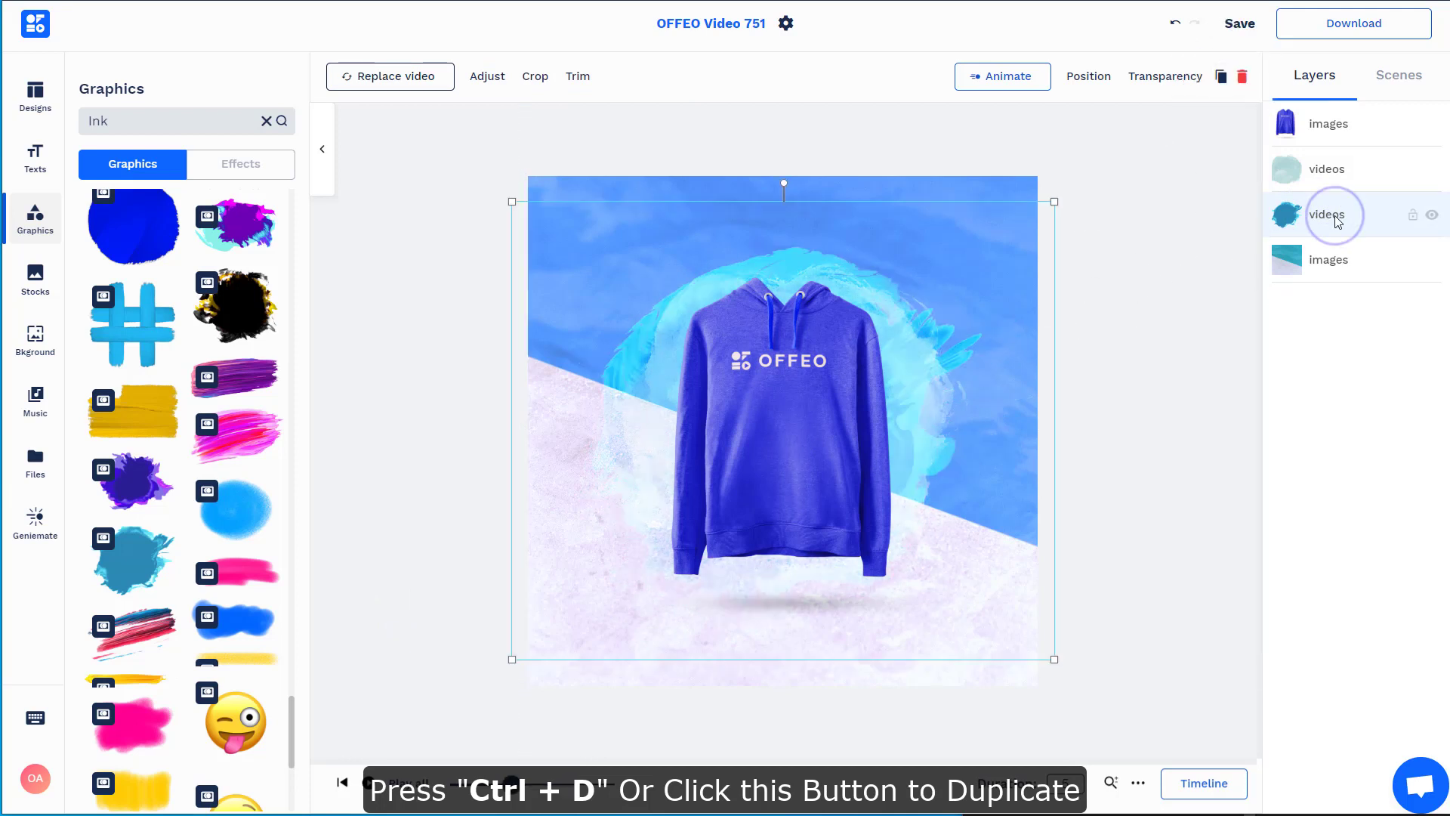
pyautogui.moveTo(1065, 211); pyautogui.dragTo(997, 308)
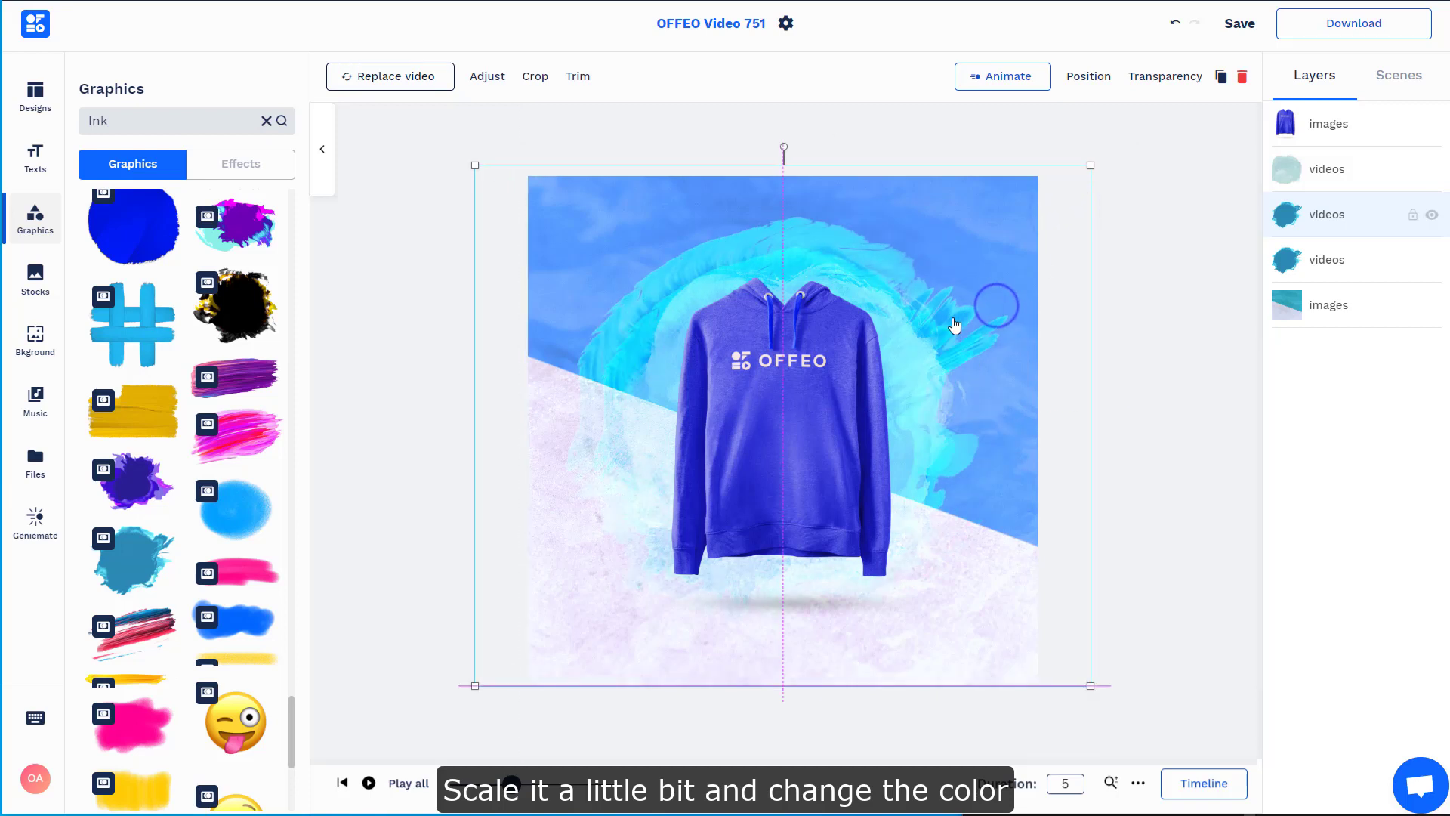
# - Give the copied ink Hue 151, Contrast -12, Saturation 31 and Brightness -38
pyautogui.click(495, 79)
pyautogui.moveTo(174, 191); pyautogui.dragTo(214, 193)
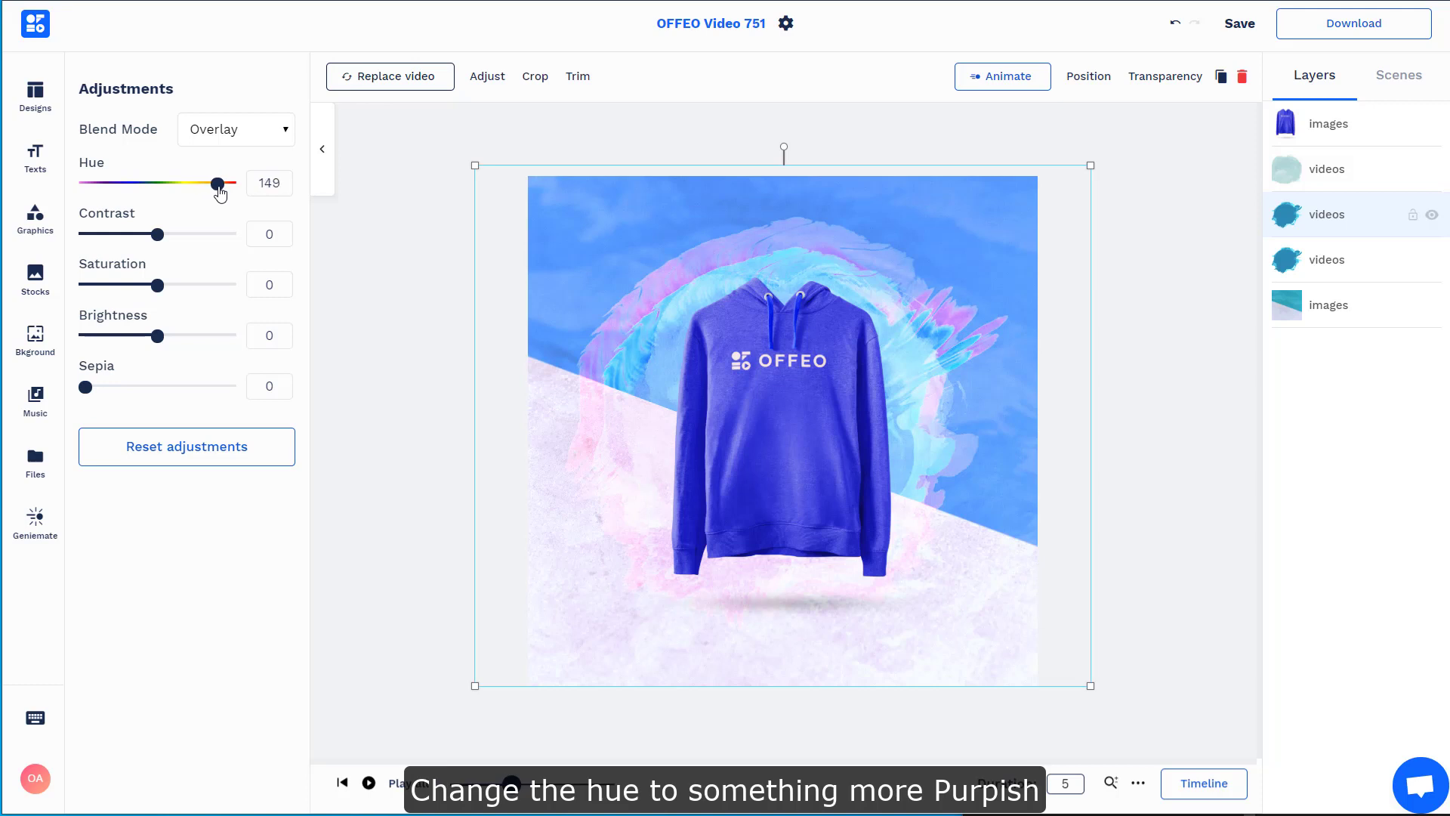
pyautogui.moveTo(155, 241)
pyautogui.mouseDown()
pyautogui.moveTo(126, 248)
pyautogui.moveTo(153, 261)
pyautogui.mouseUp()
pyautogui.moveTo(160, 341)
pyautogui.mouseDown()
pyautogui.moveTo(173, 338)
pyautogui.moveTo(132, 339)
pyautogui.mouseUp()
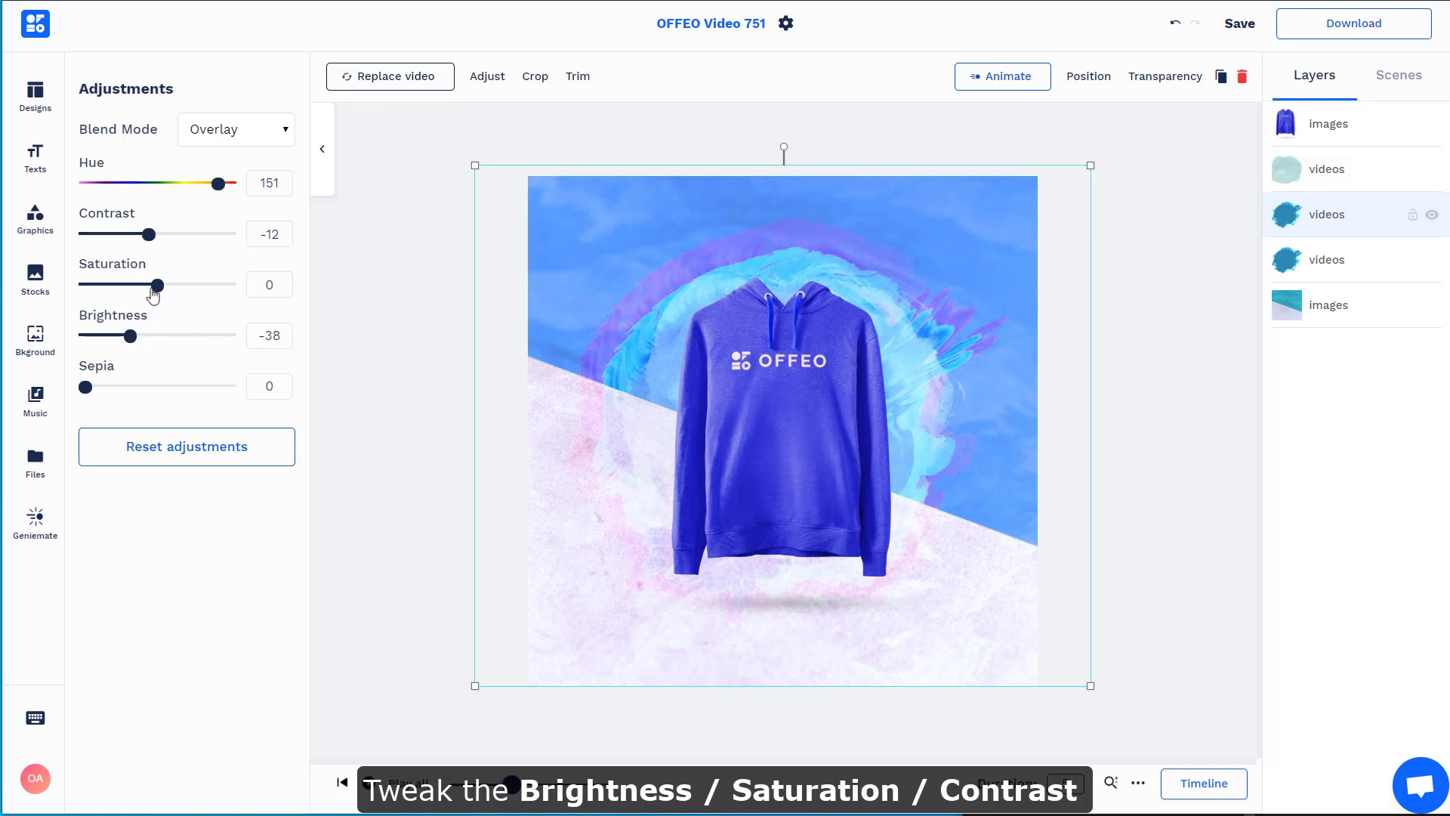
pyautogui.moveTo(161, 286); pyautogui.dragTo(201, 292)
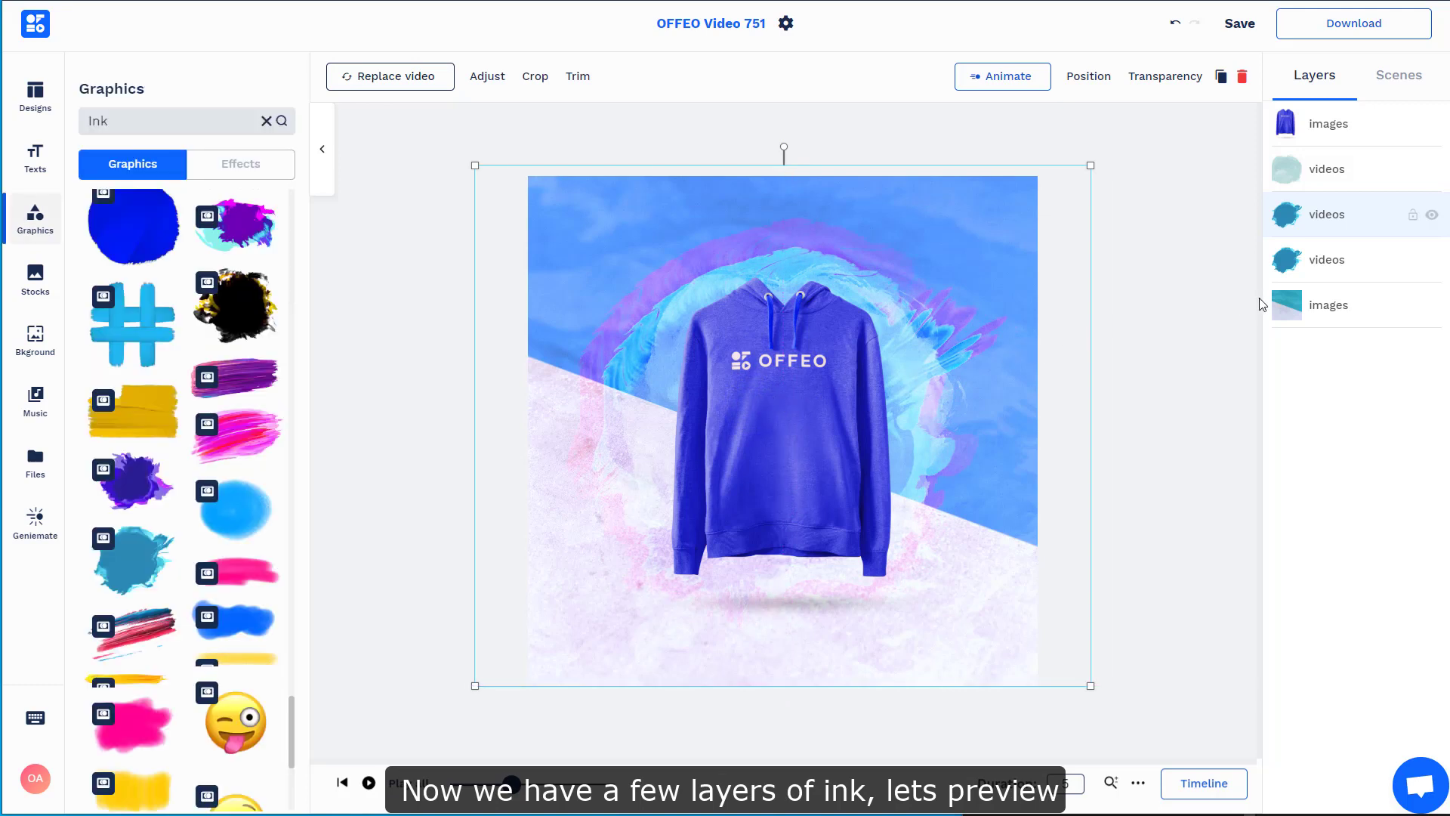
# - Preview the composition with the Spacebar
pyautogui.click(1170, 330)
pyautogui.press('space')
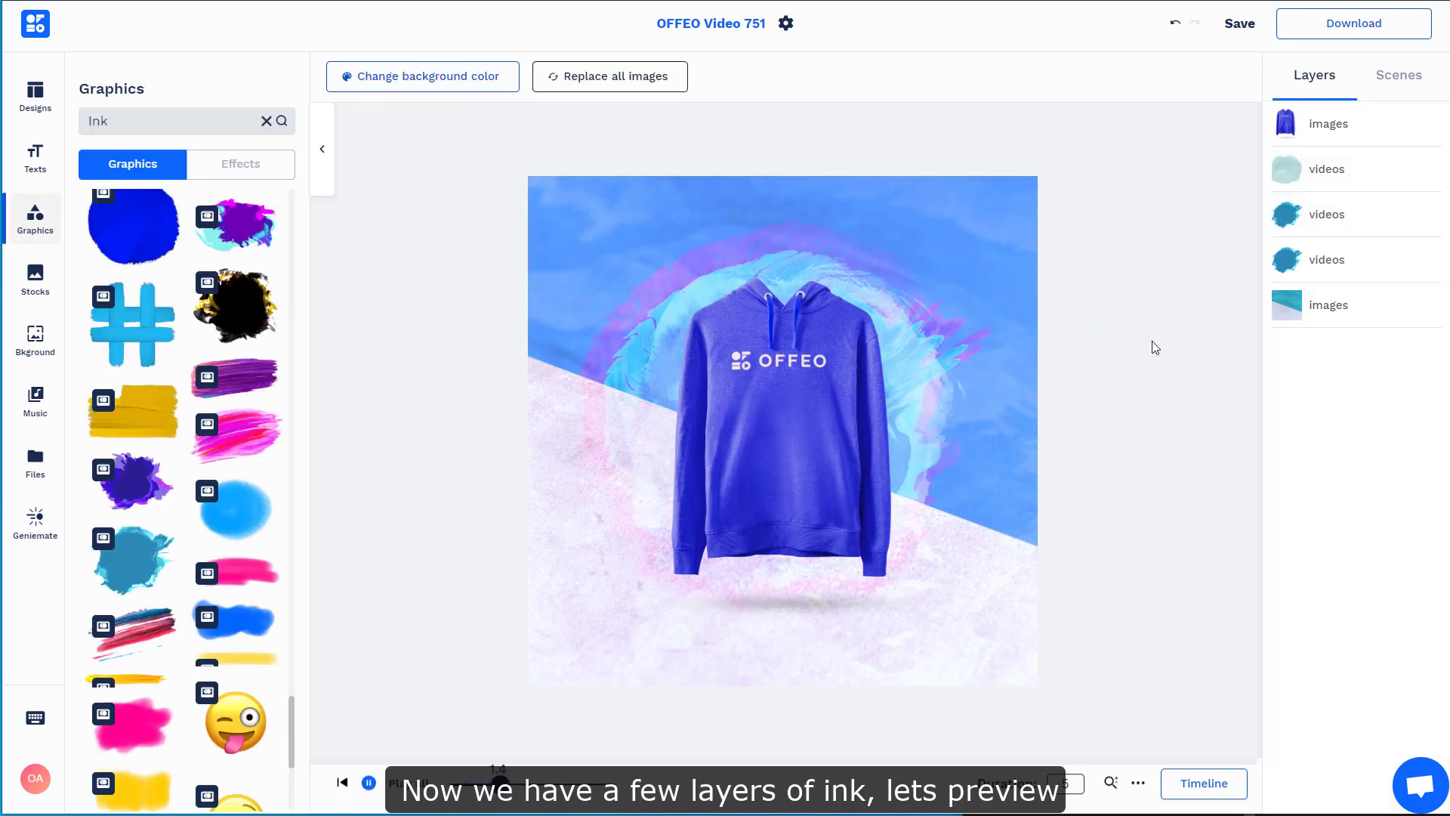
pyautogui.press('space')
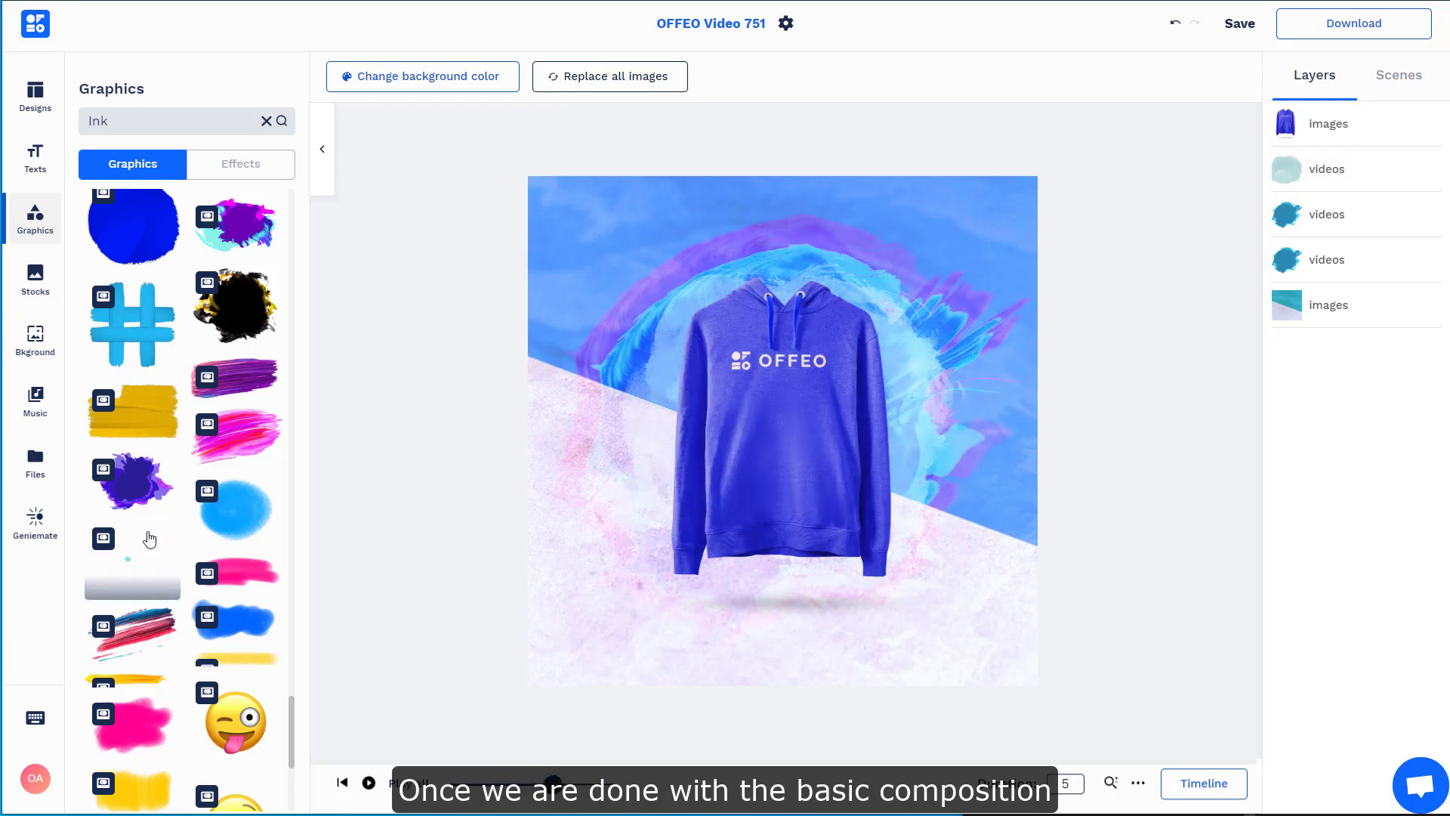
# - Add the colourful pink-and-blue ink video, stretch it over the canvas, and preview
pyautogui.scroll(5, 173, 529)
pyautogui.click(339, 486)
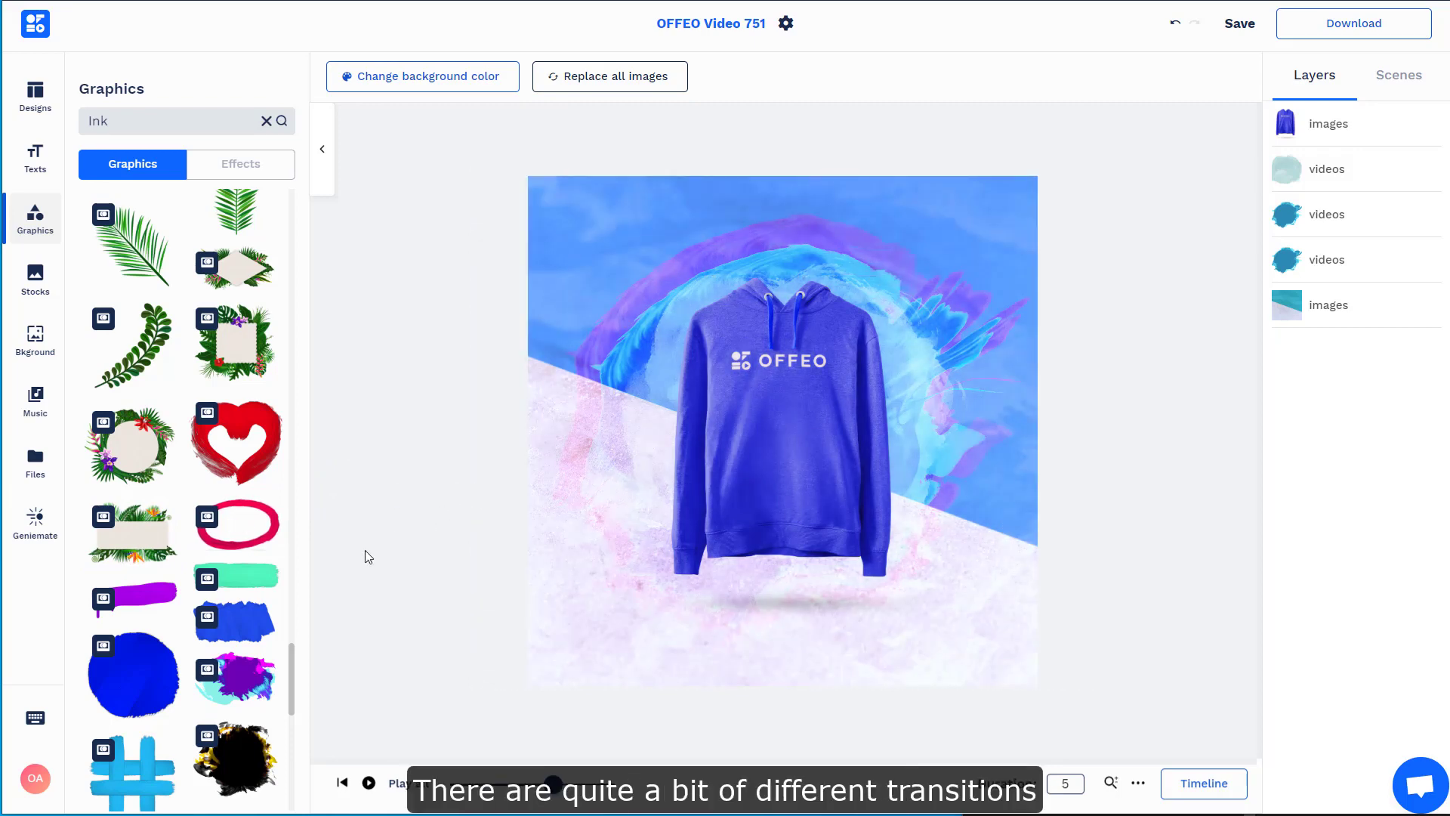
pyautogui.scroll(10, 193, 497)
pyautogui.scroll(2, 194, 497)
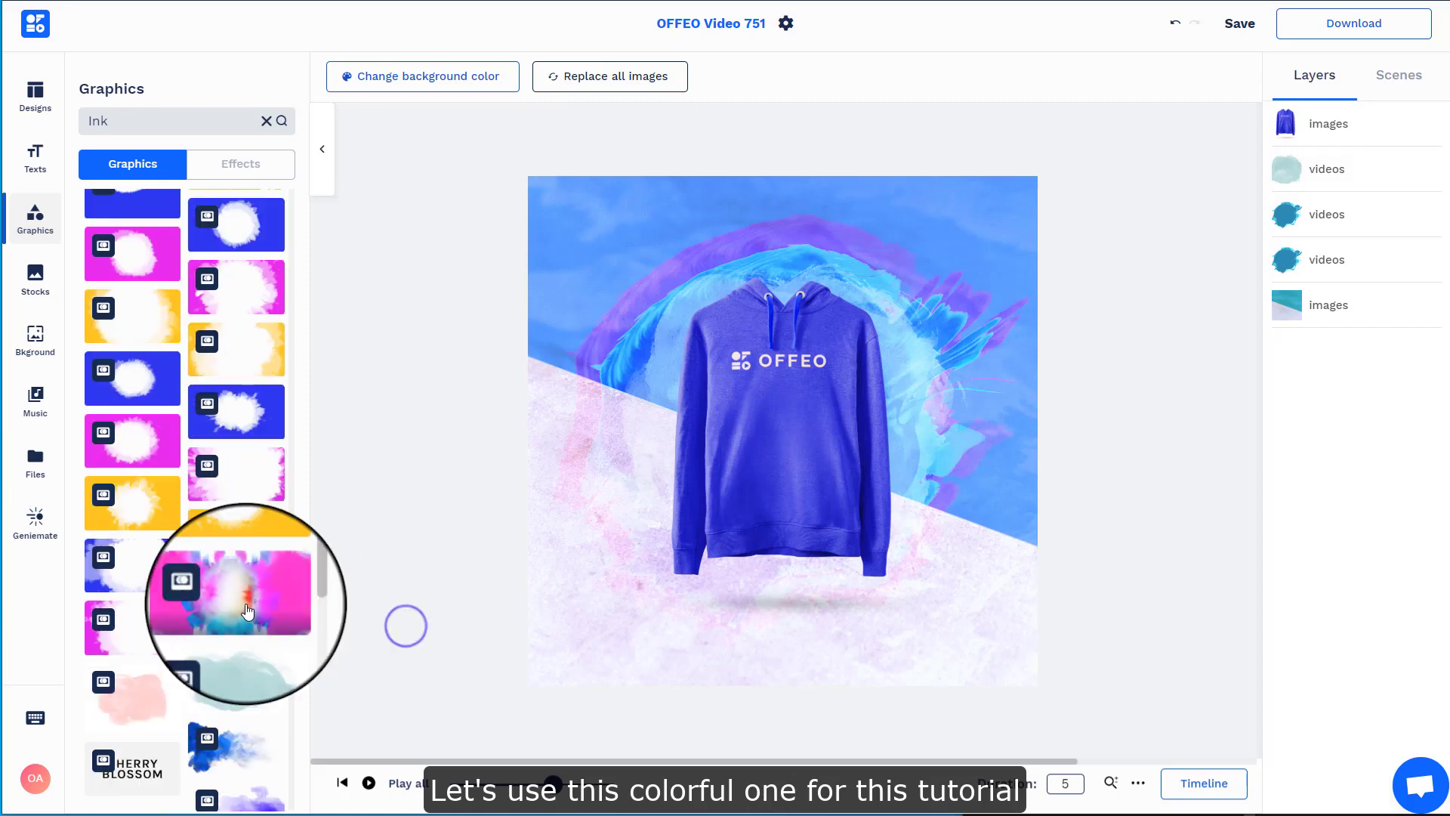
pyautogui.click(228, 604)
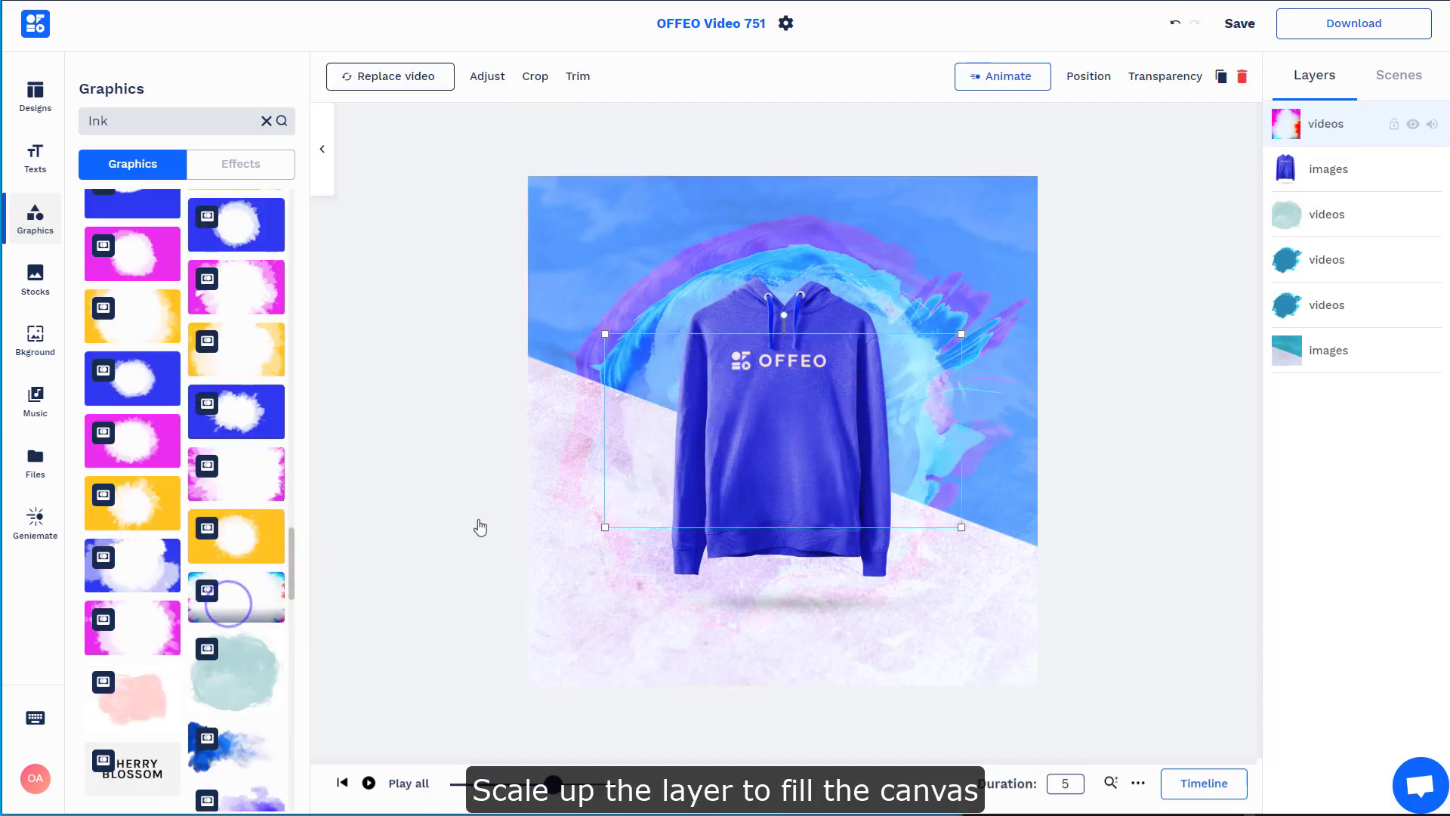
pyautogui.moveTo(980, 330)
pyautogui.mouseDown()
pyautogui.moveTo(1213, 200)
pyautogui.moveTo(1221, 108)
pyautogui.mouseUp()
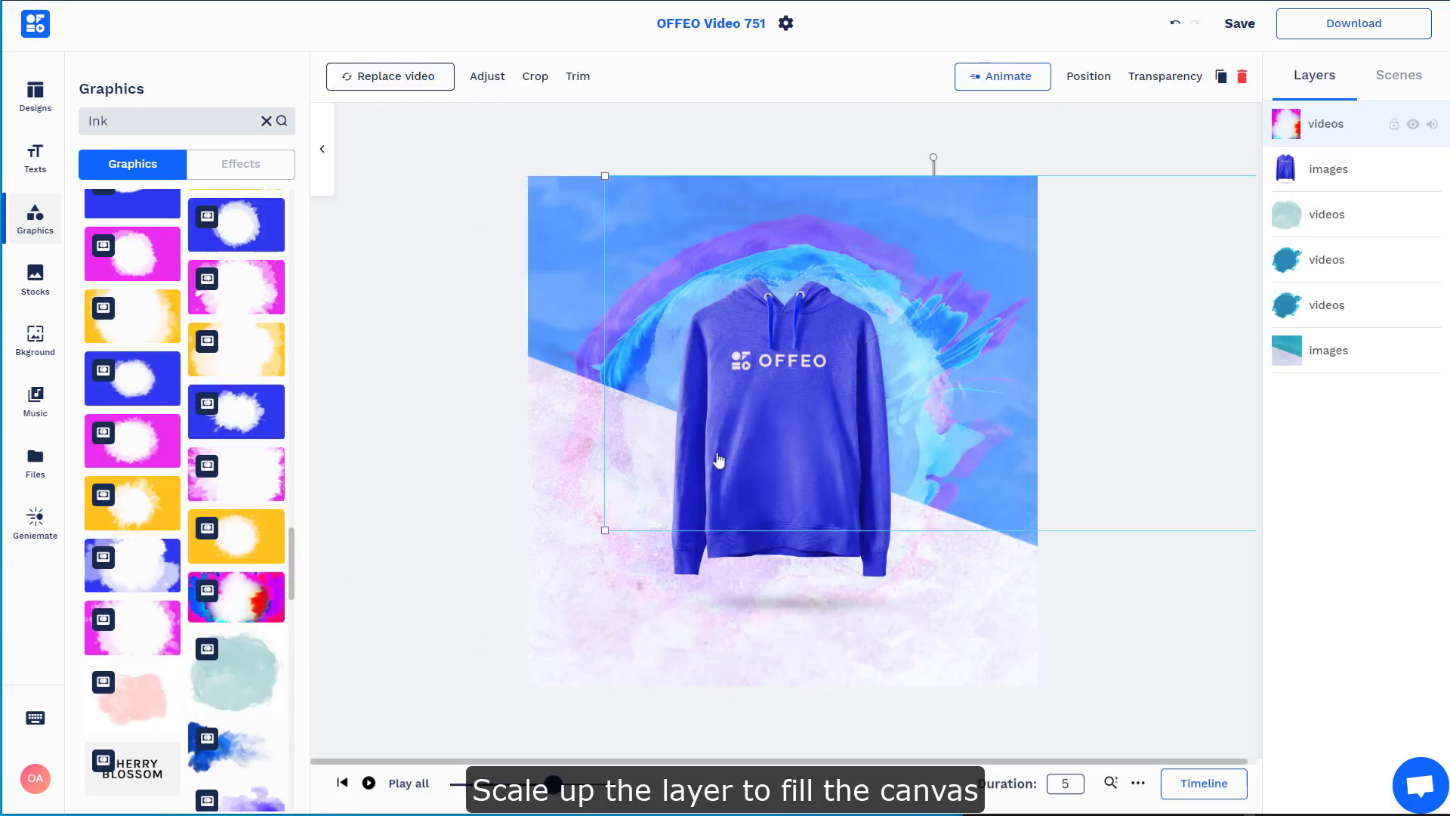
pyautogui.moveTo(604, 531); pyautogui.dragTo(350, 736)
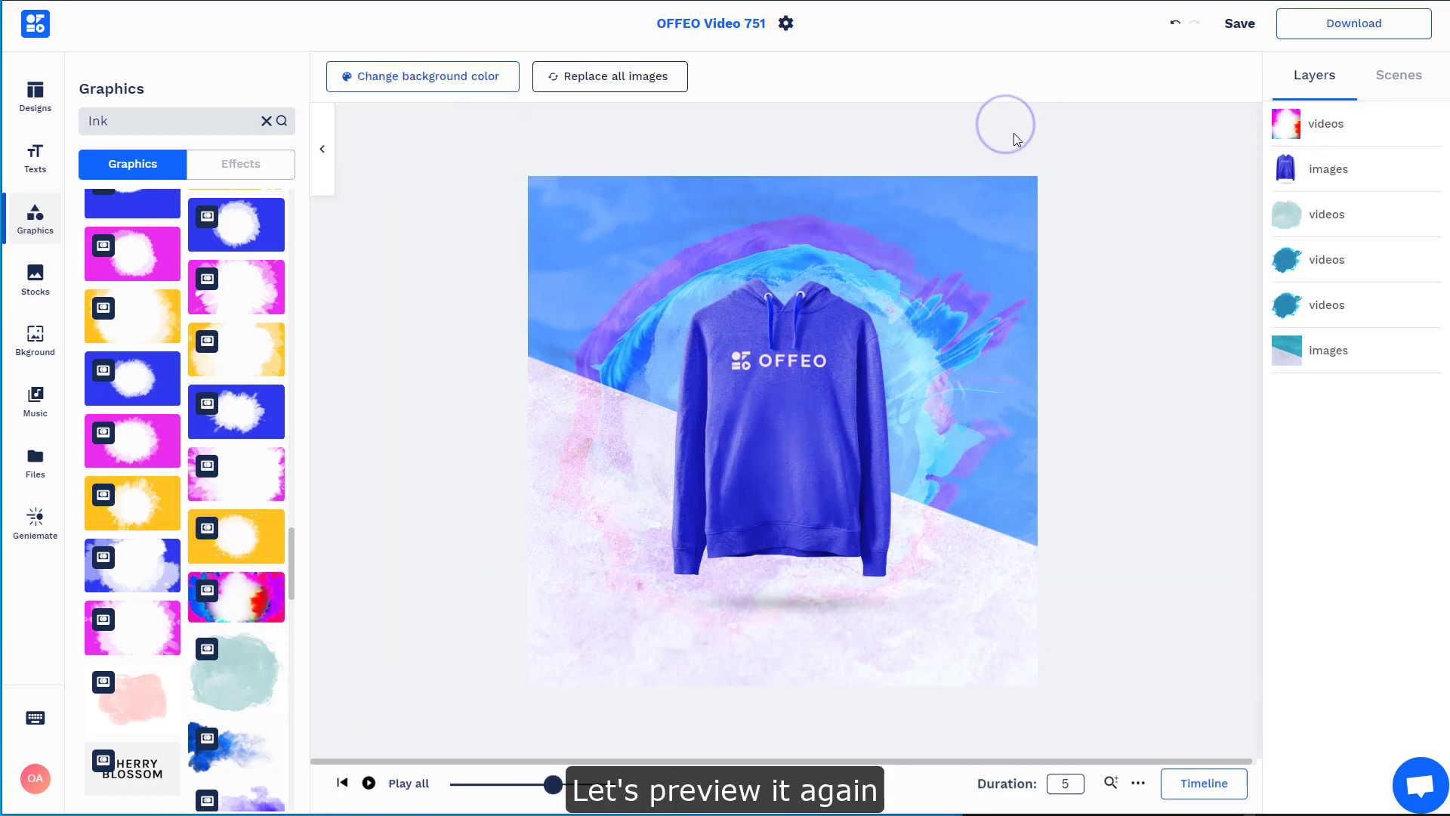
pyautogui.press('space')
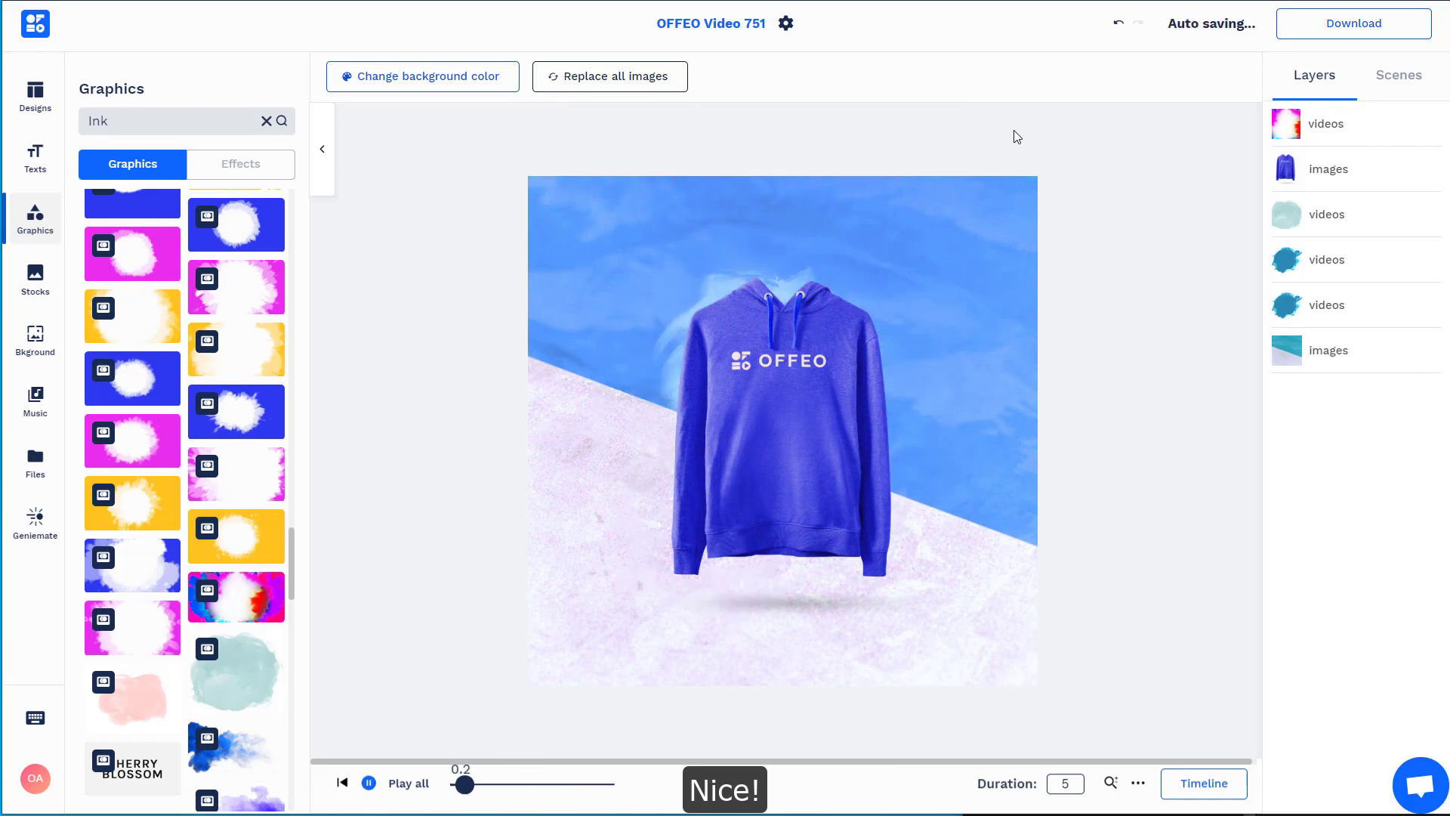
# - Add a centre-aligned Montserrat heading reading 'OFFEO HOODIES'
pyautogui.click(27, 167)
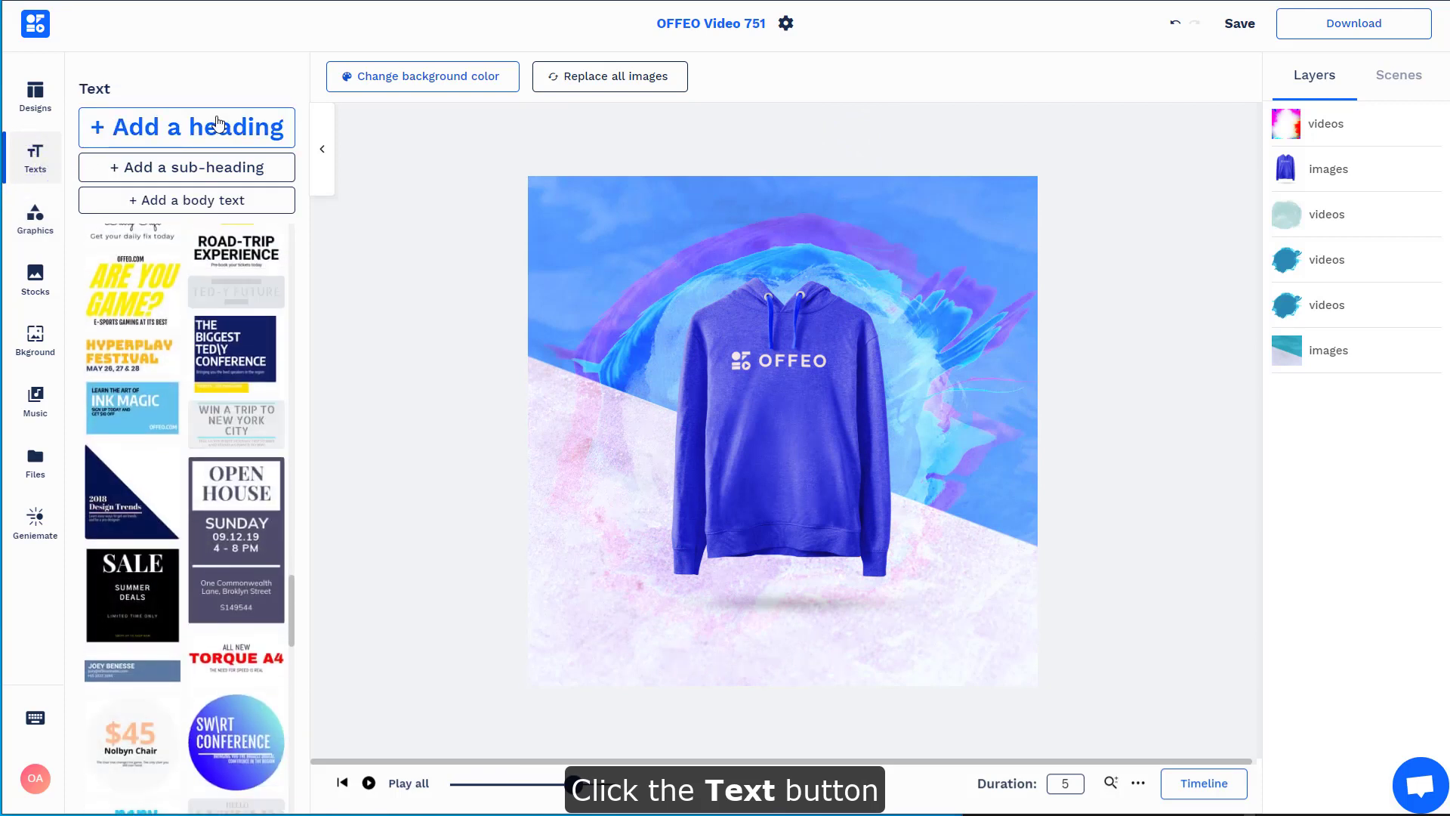
pyautogui.click(218, 125)
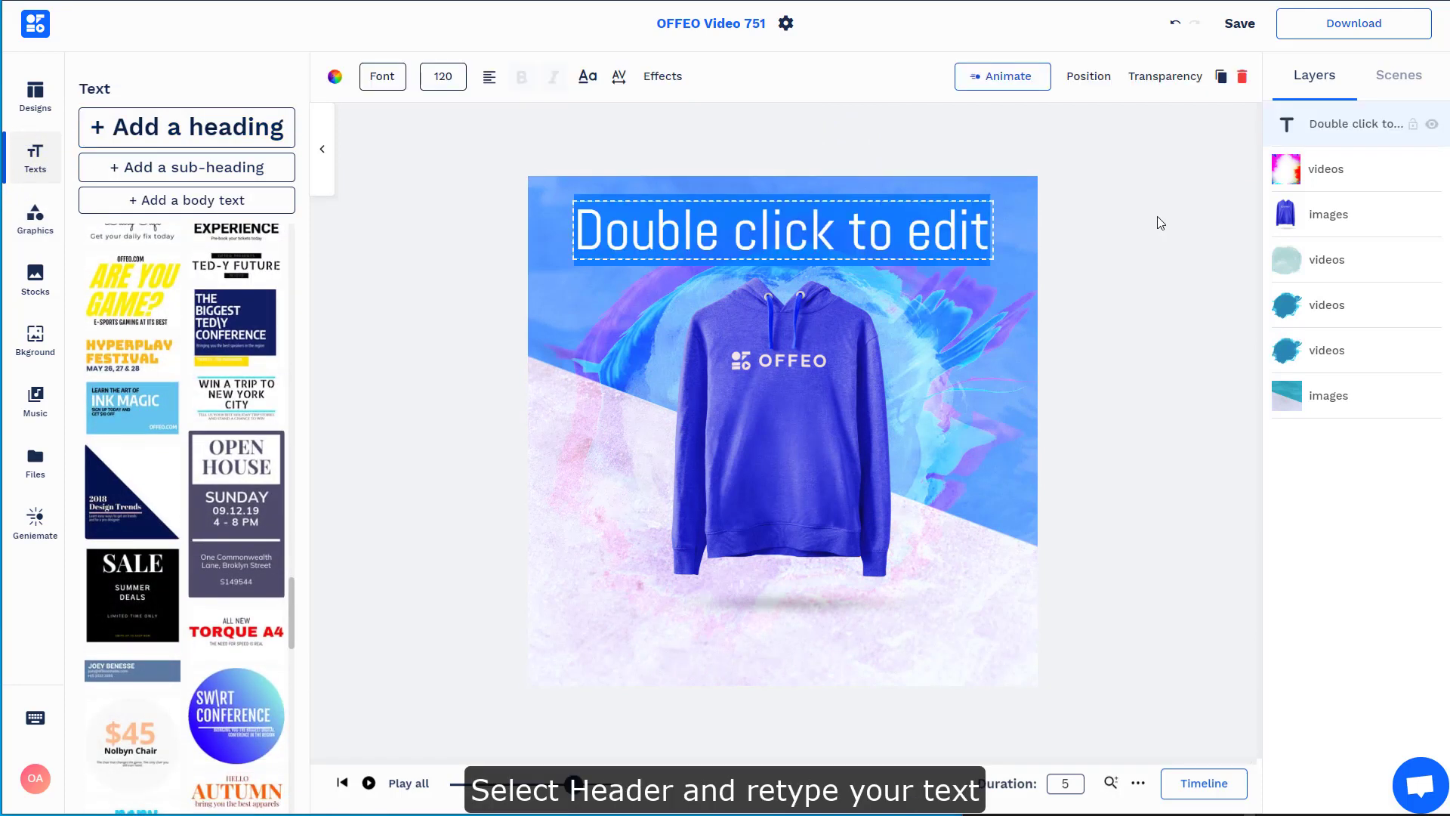
pyautogui.write('OFFEO HOODIES')
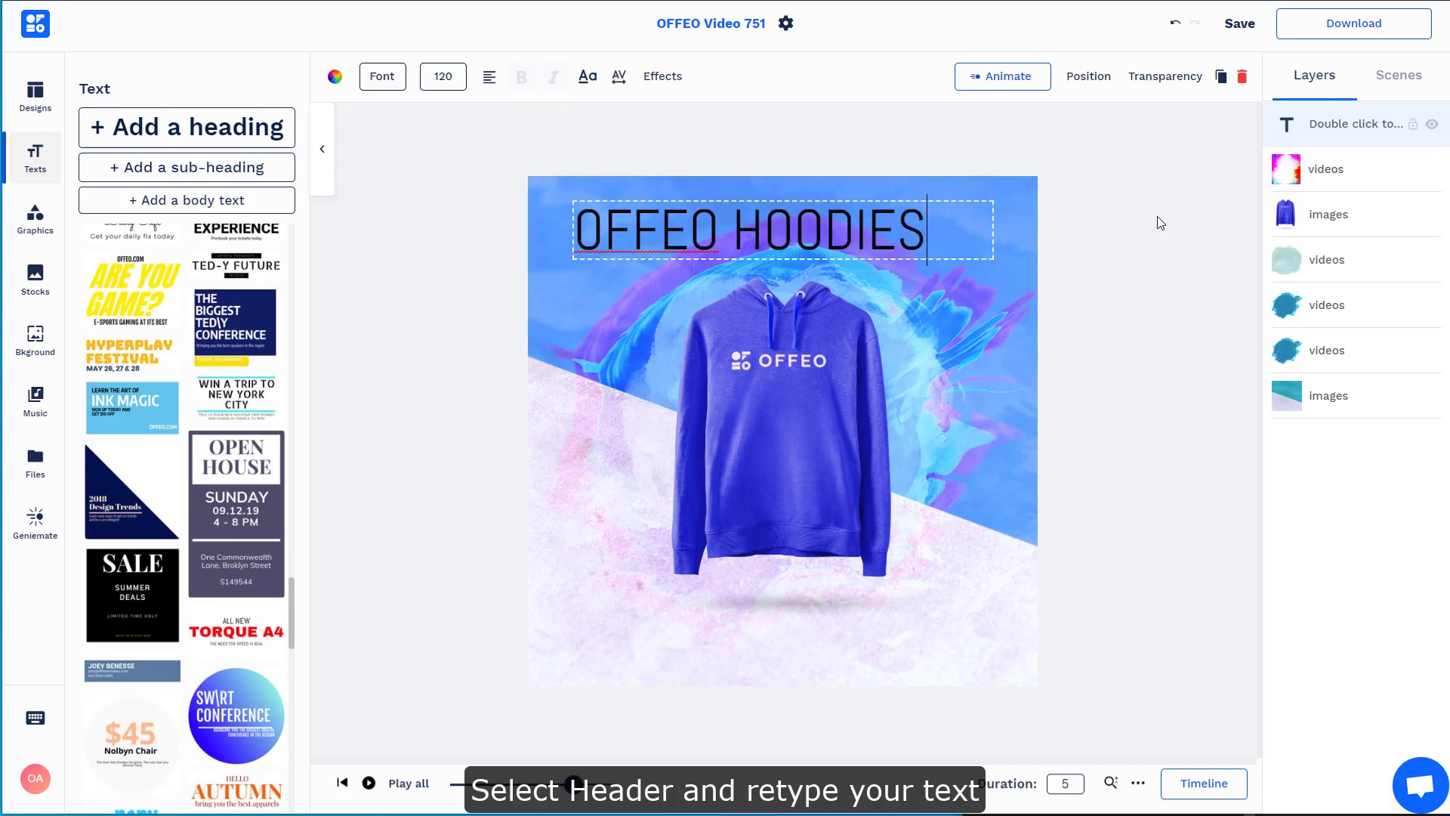
pyautogui.click(1157, 216)
pyautogui.click(487, 79)
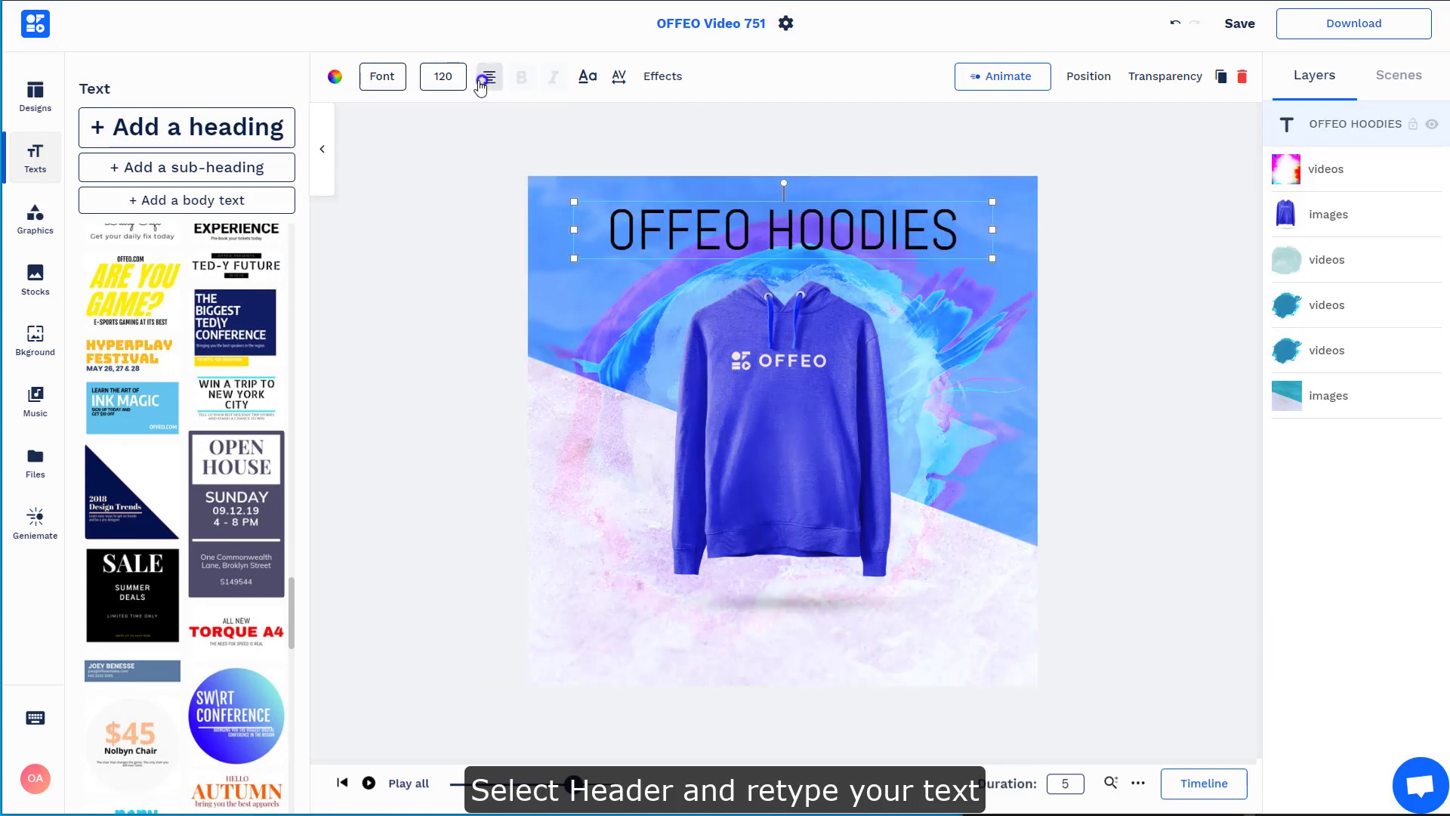
pyautogui.click(381, 77)
pyautogui.write('Mon')
pyautogui.click(125, 502)
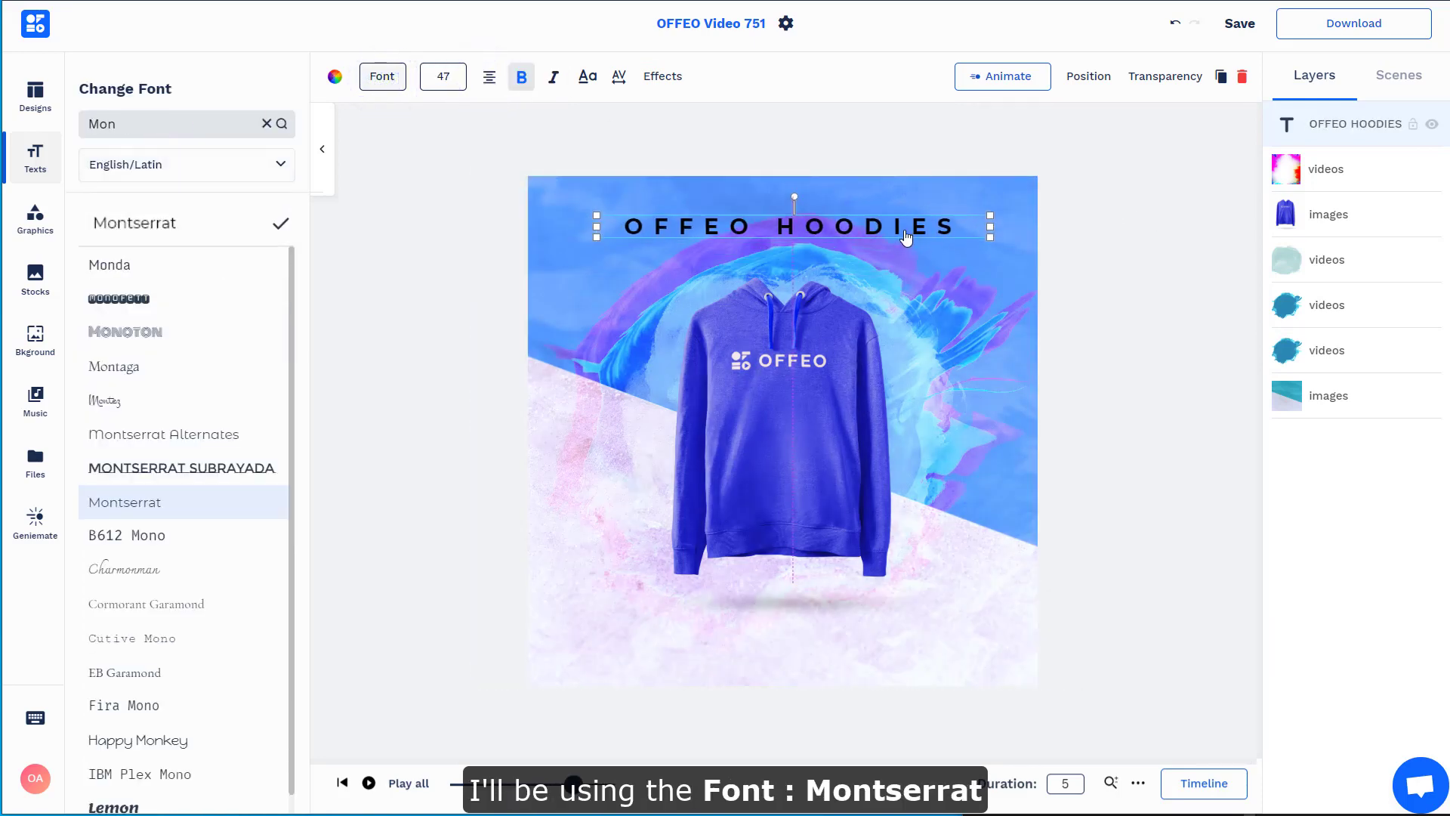
pyautogui.click(904, 228)
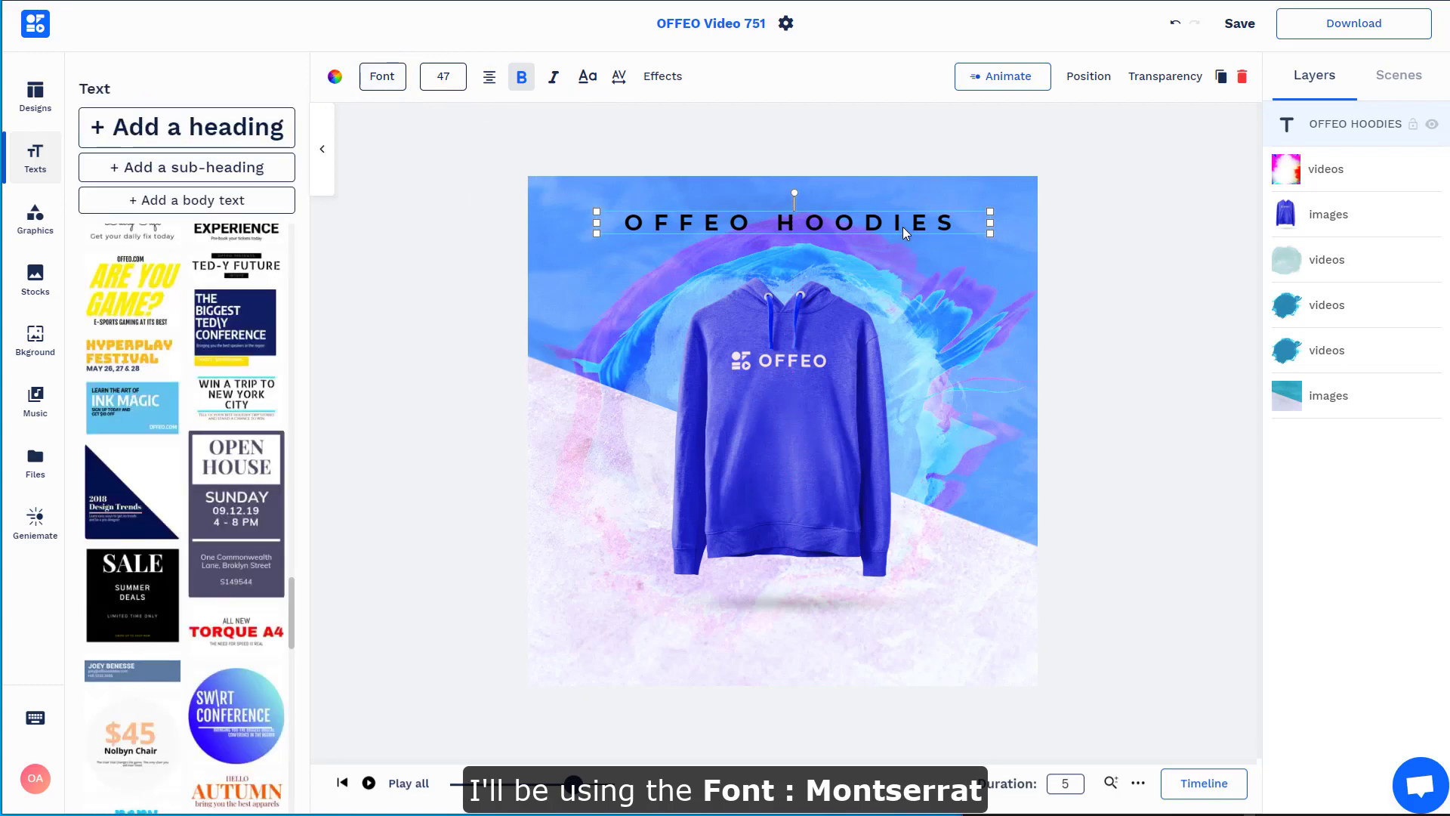
# - Make the OFFEO HOODIES heading text white
pyautogui.click(334, 77)
pyautogui.click(113, 156)
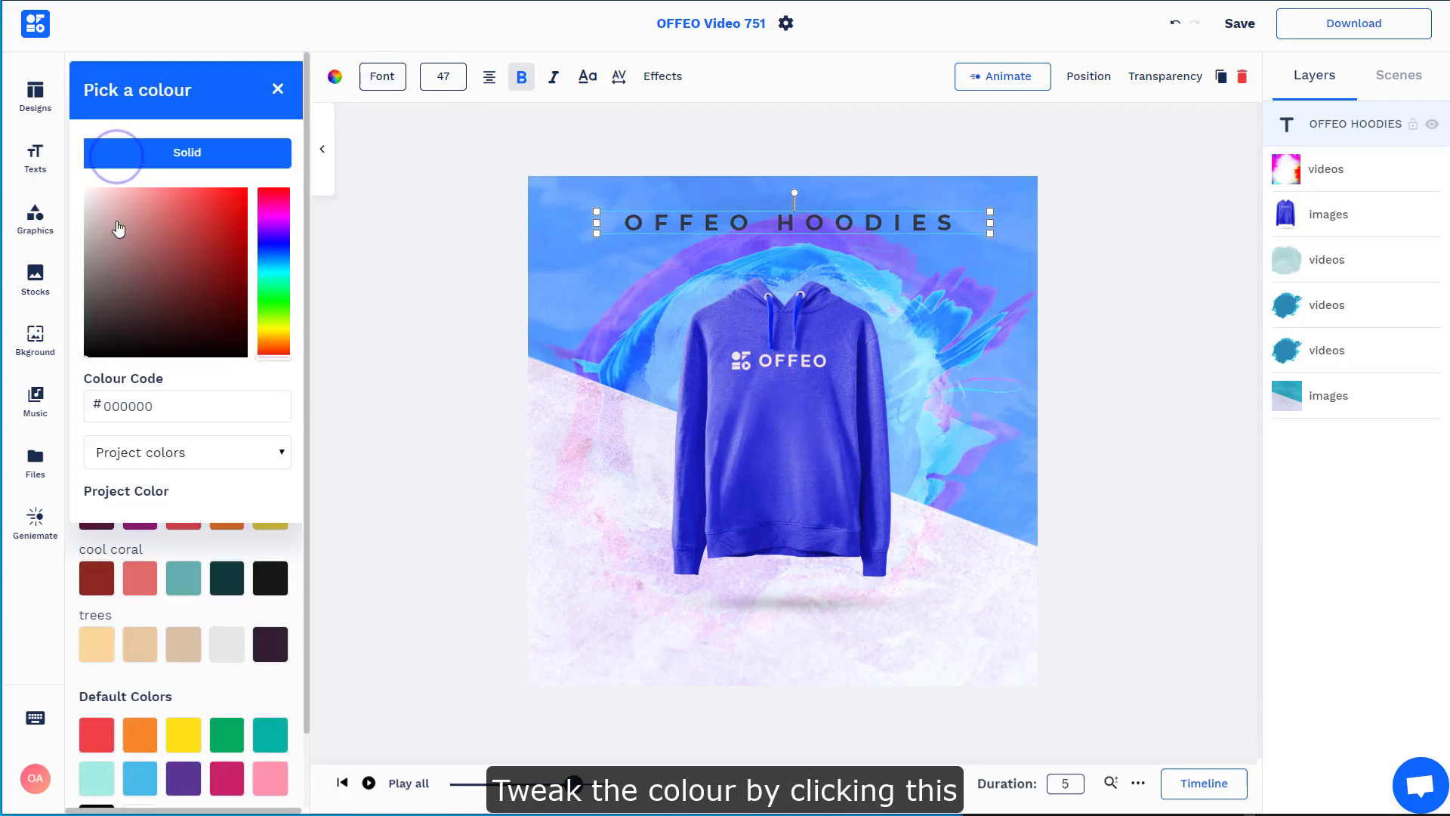
pyautogui.click(119, 229)
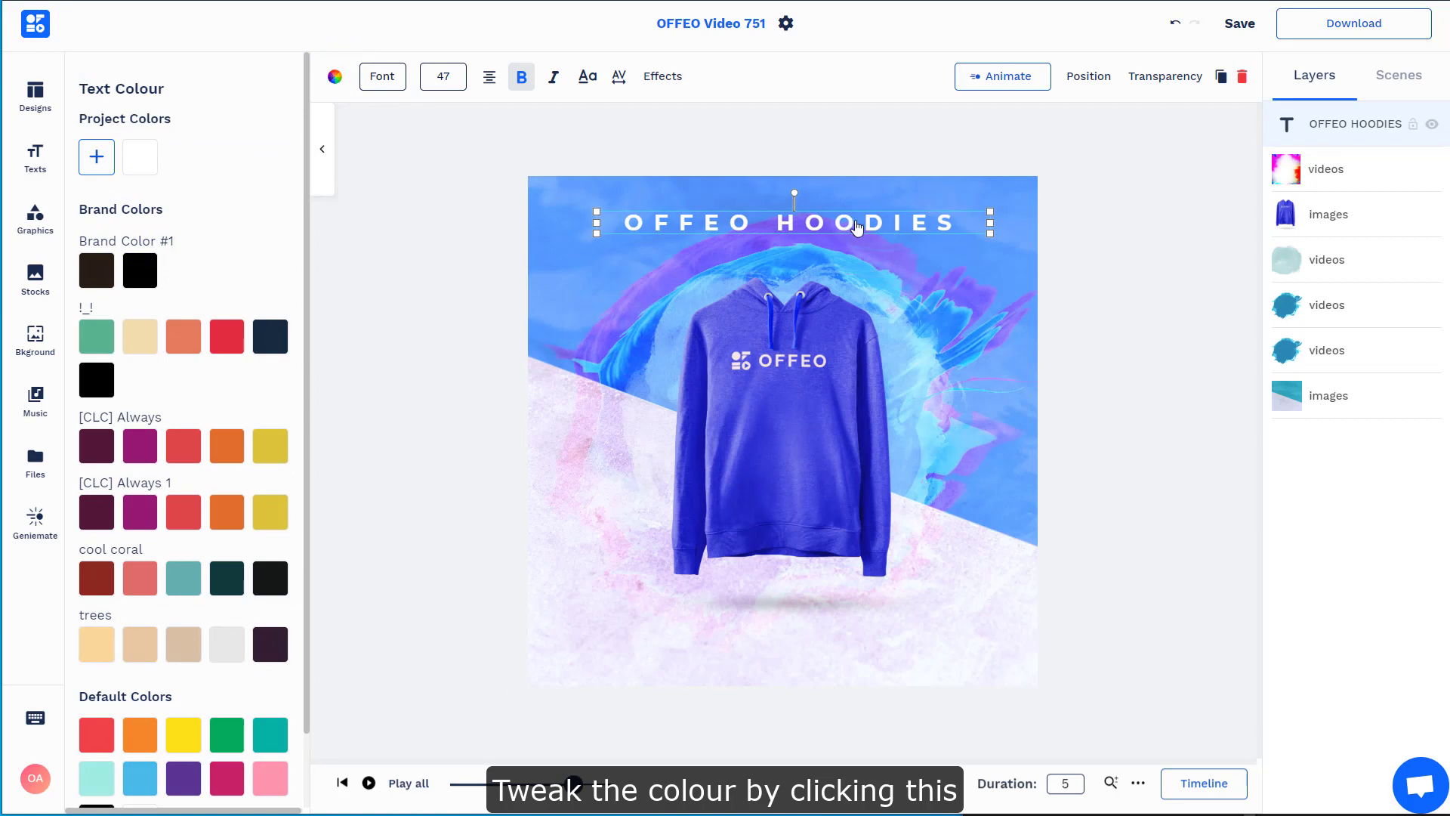
pyautogui.click(895, 213)
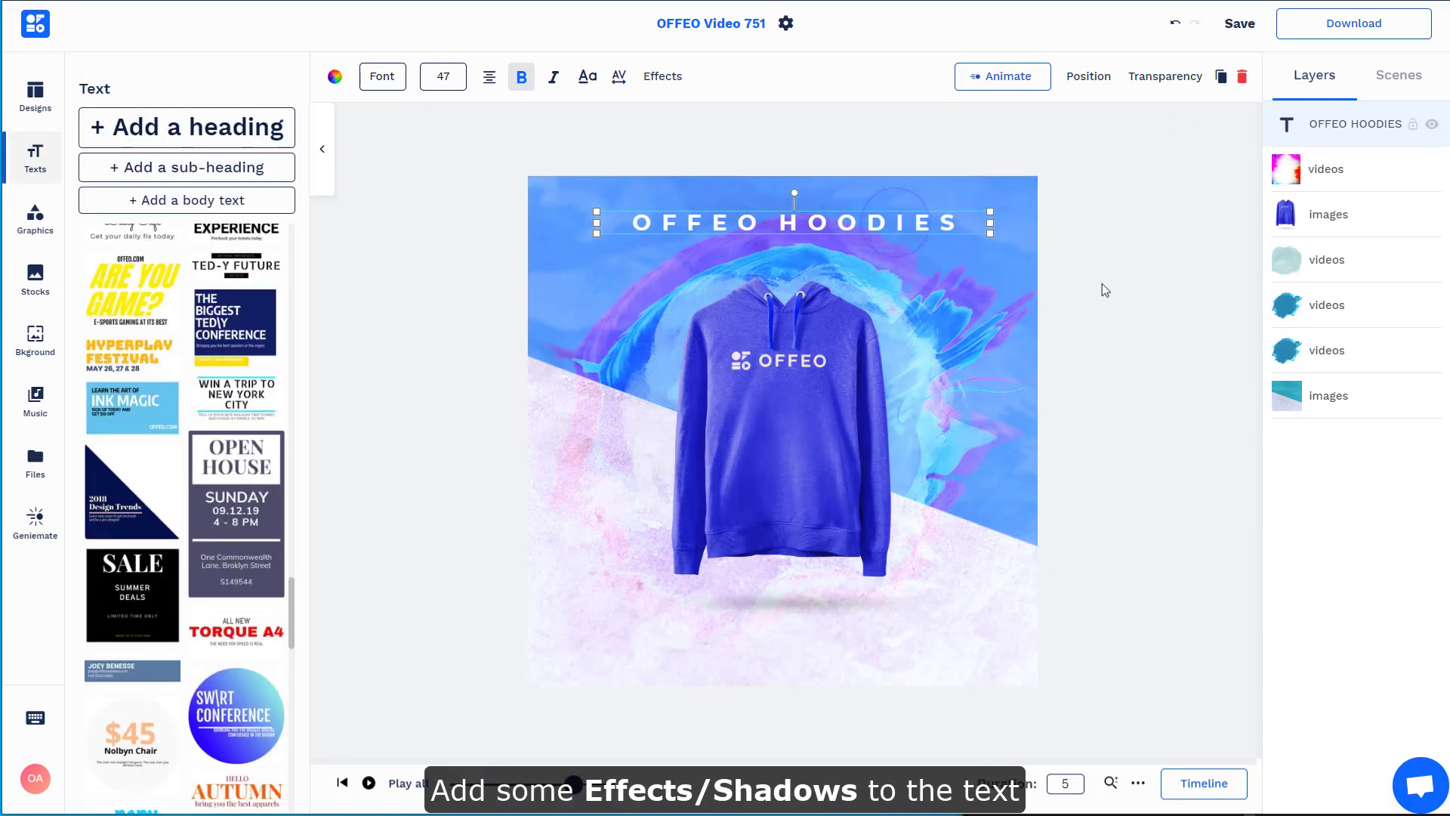
# - Turn on the heading's text shadow with Blur 4 and Distance x -1
pyautogui.click(667, 85)
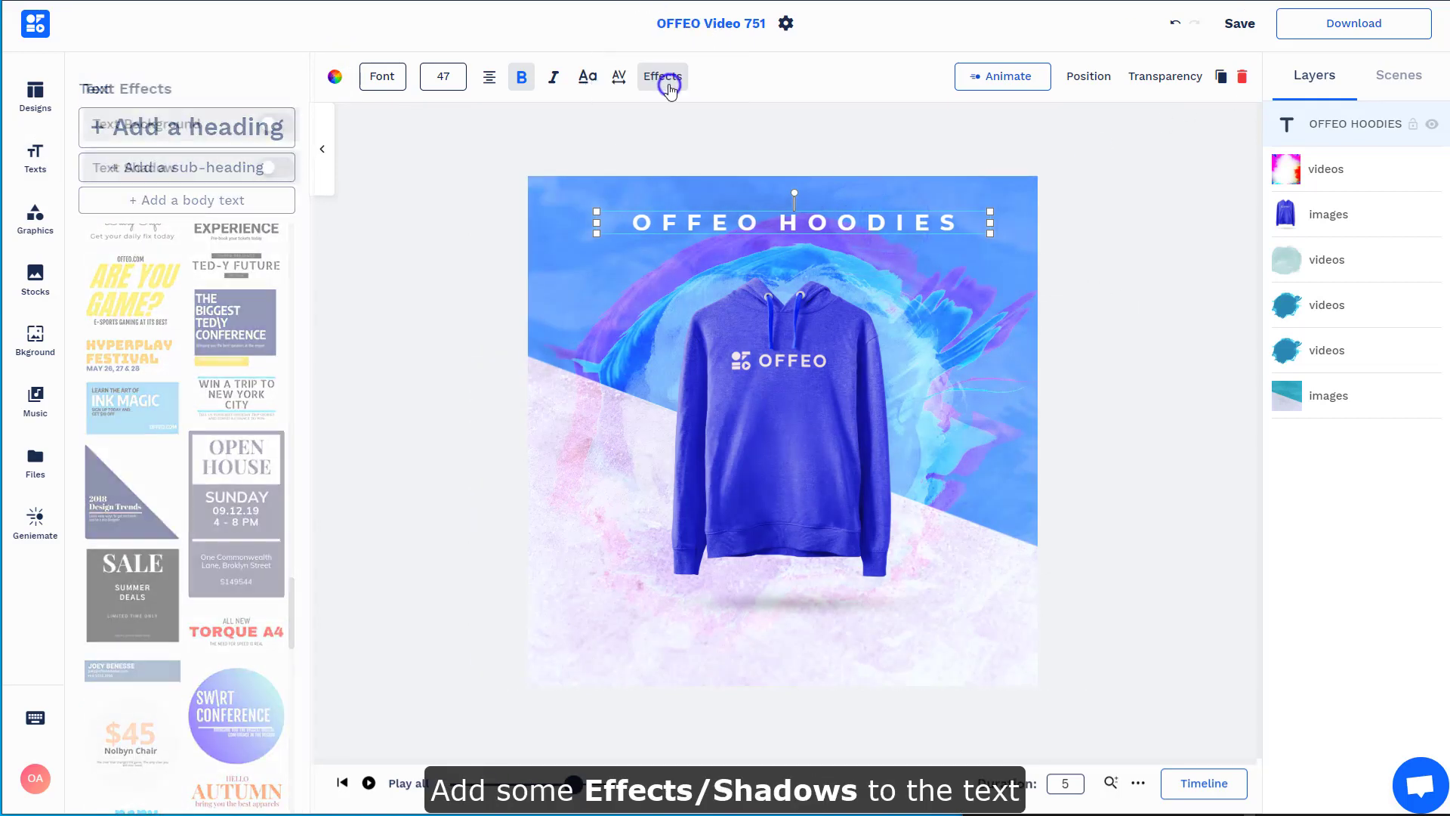
pyautogui.click(272, 168)
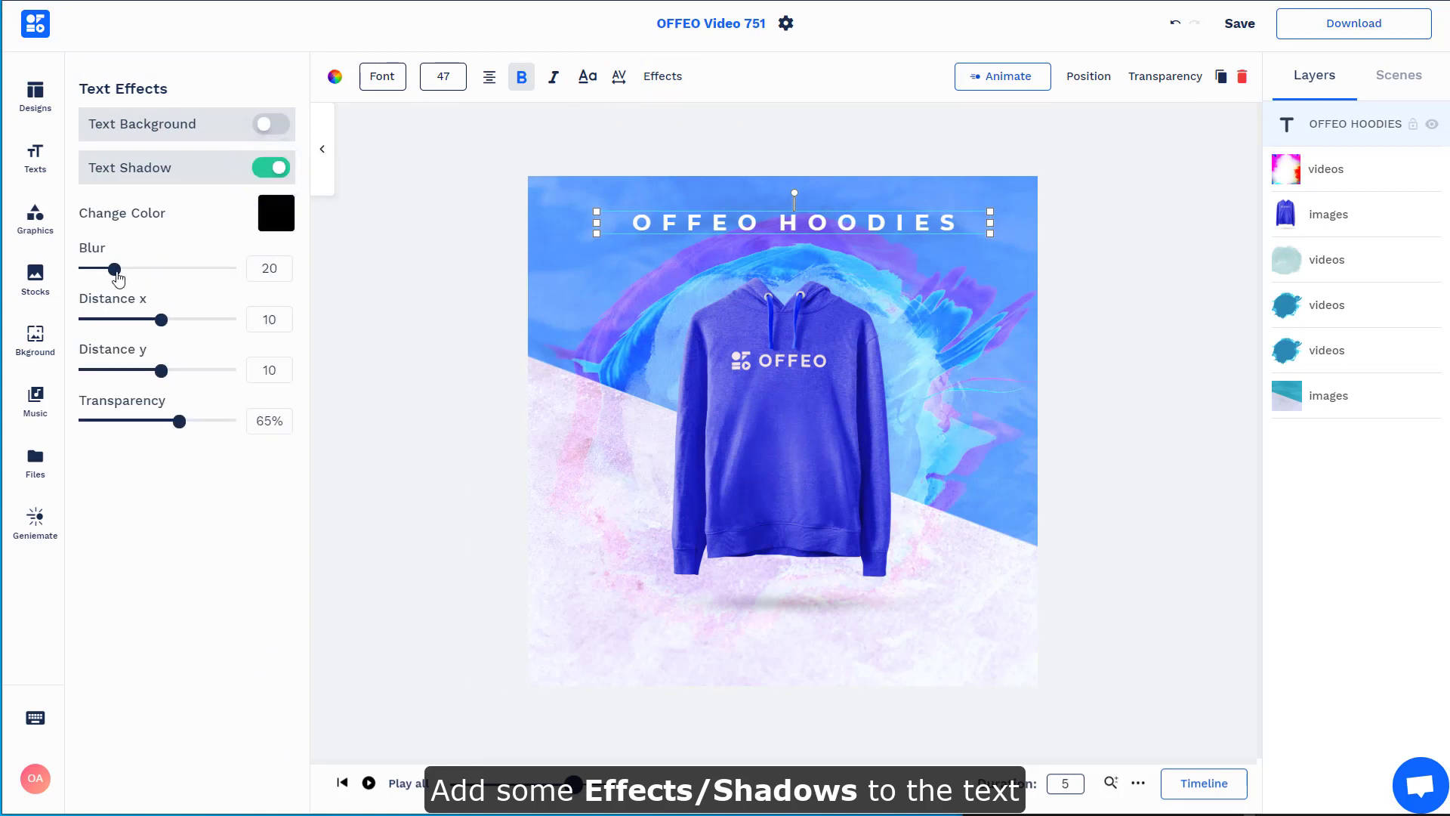
pyautogui.moveTo(108, 276); pyautogui.dragTo(88, 280)
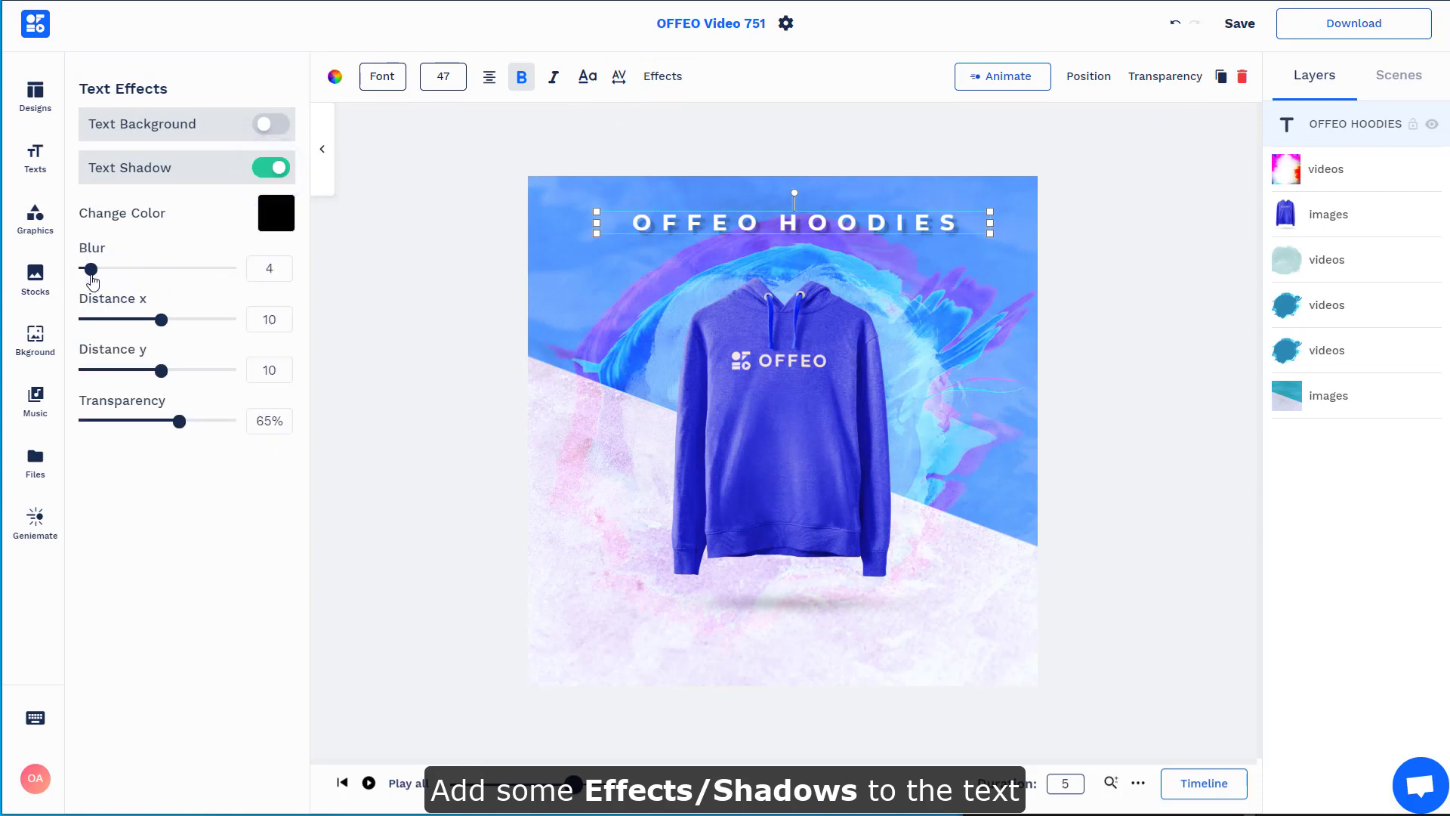
pyautogui.moveTo(155, 325); pyautogui.dragTo(155, 318)
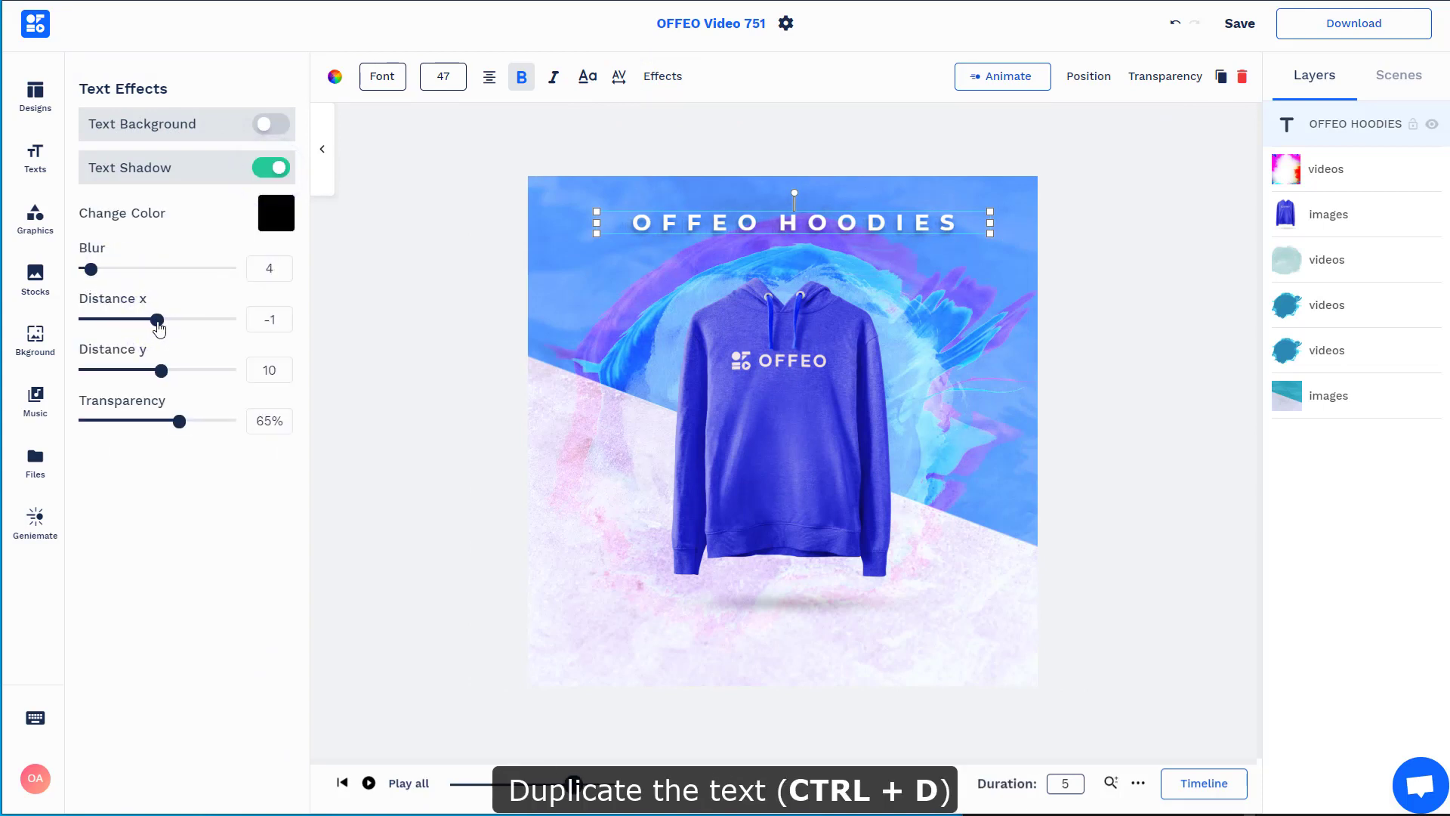
pyautogui.click(1166, 250)
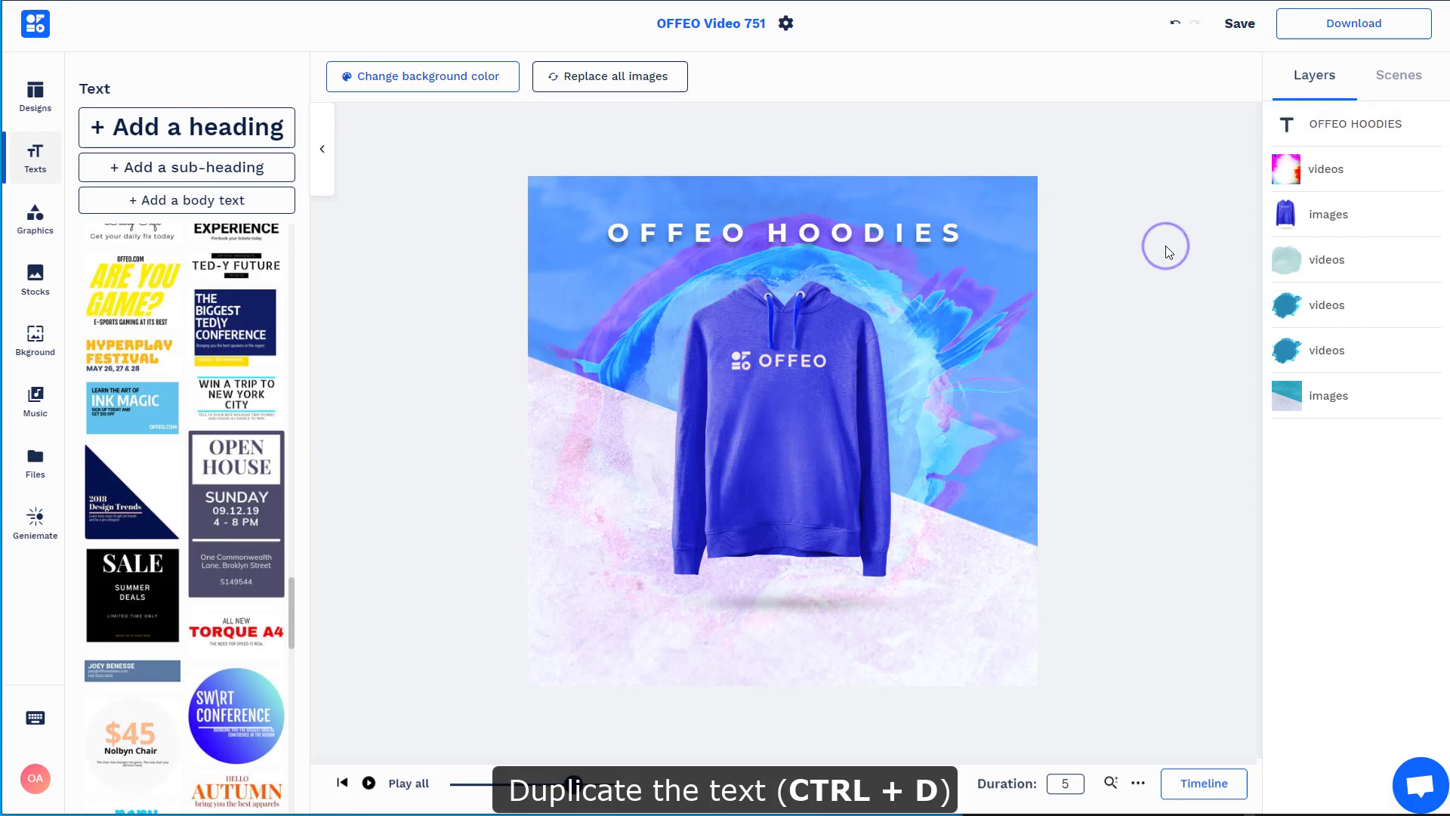
# - Duplicate the heading, make the copy black and retype it as 'PRE-ORDER TODAY'
pyautogui.click(860, 235)
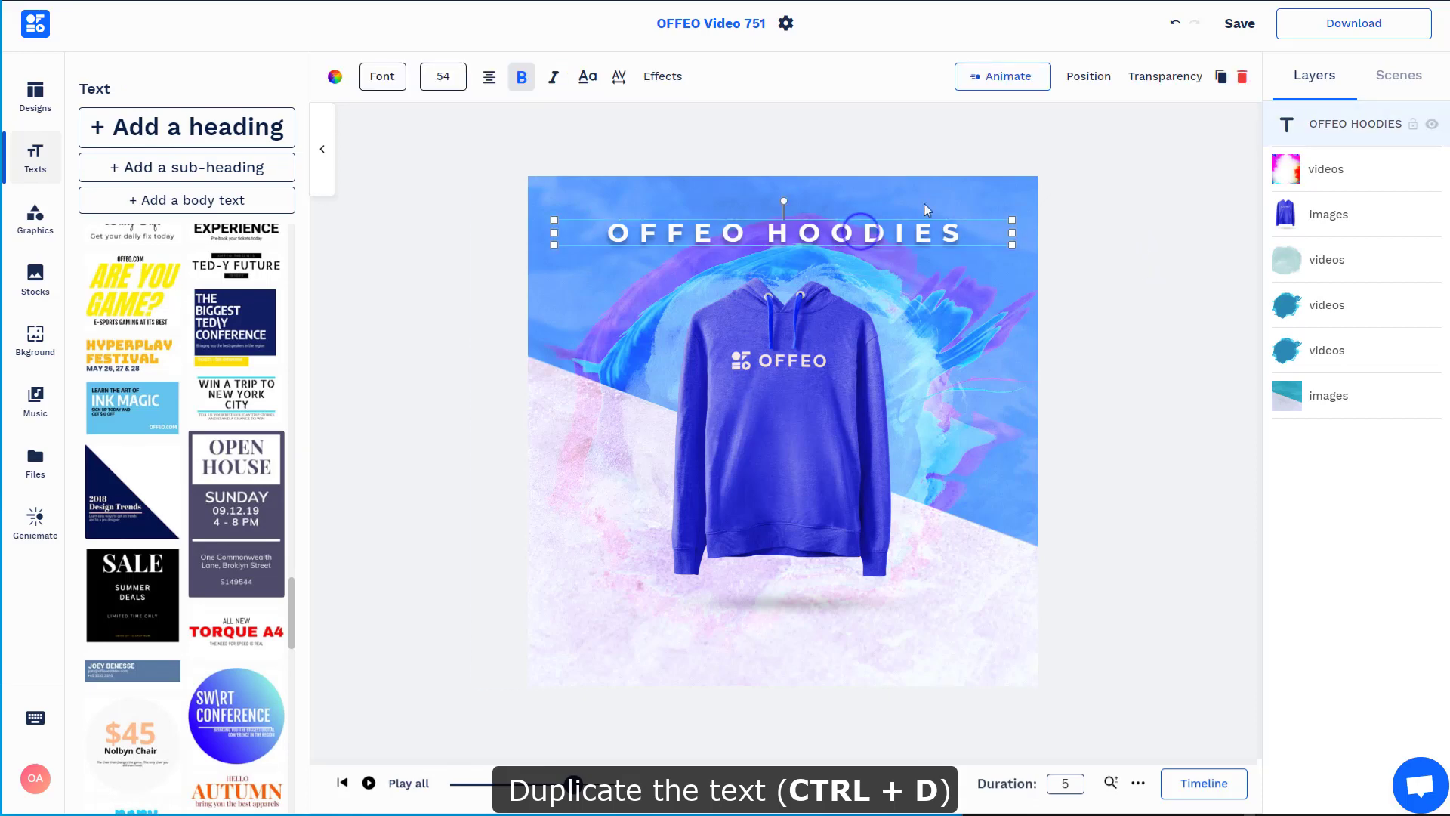
pyautogui.click(1219, 77)
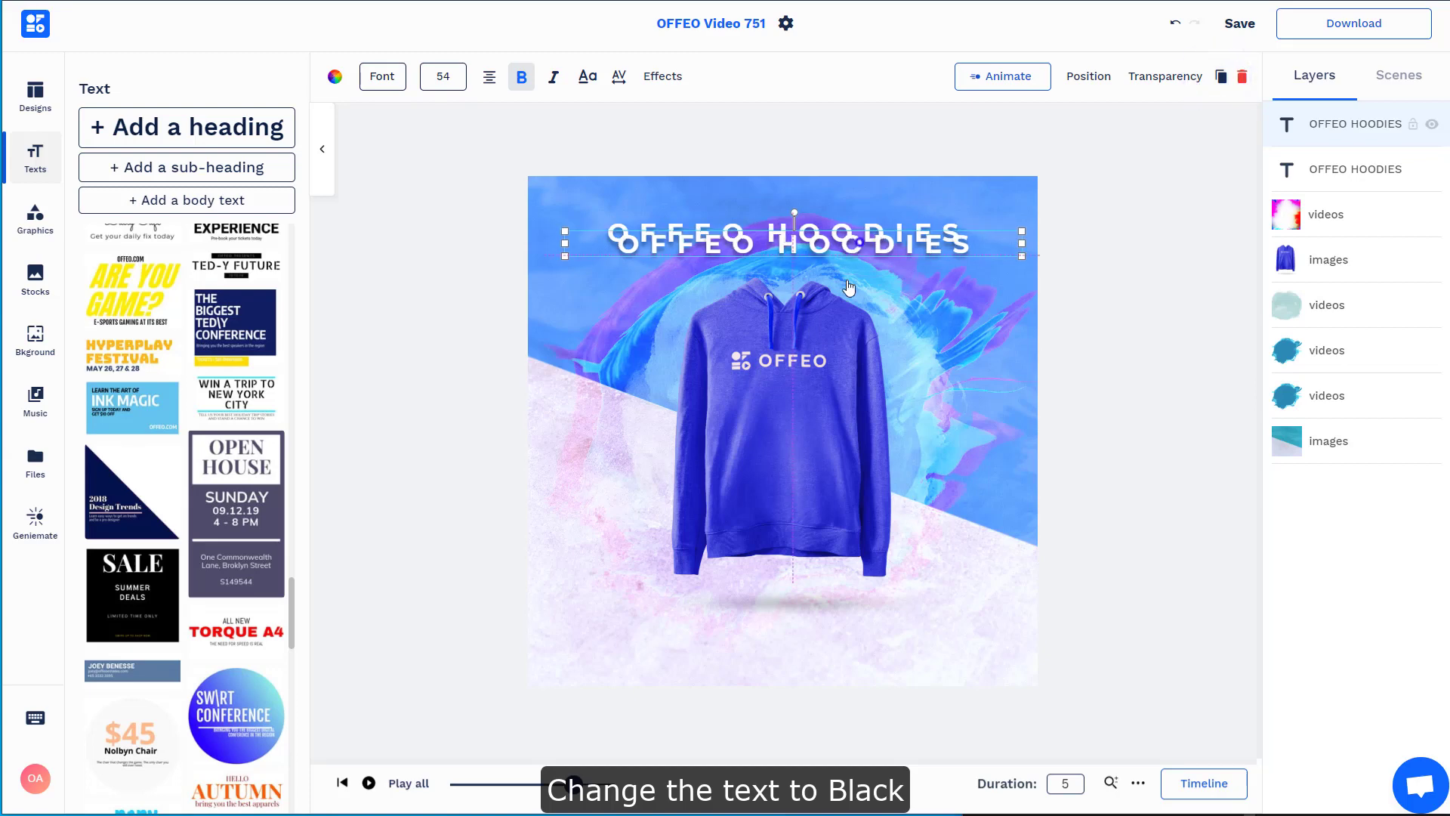
pyautogui.click(338, 76)
pyautogui.click(140, 270)
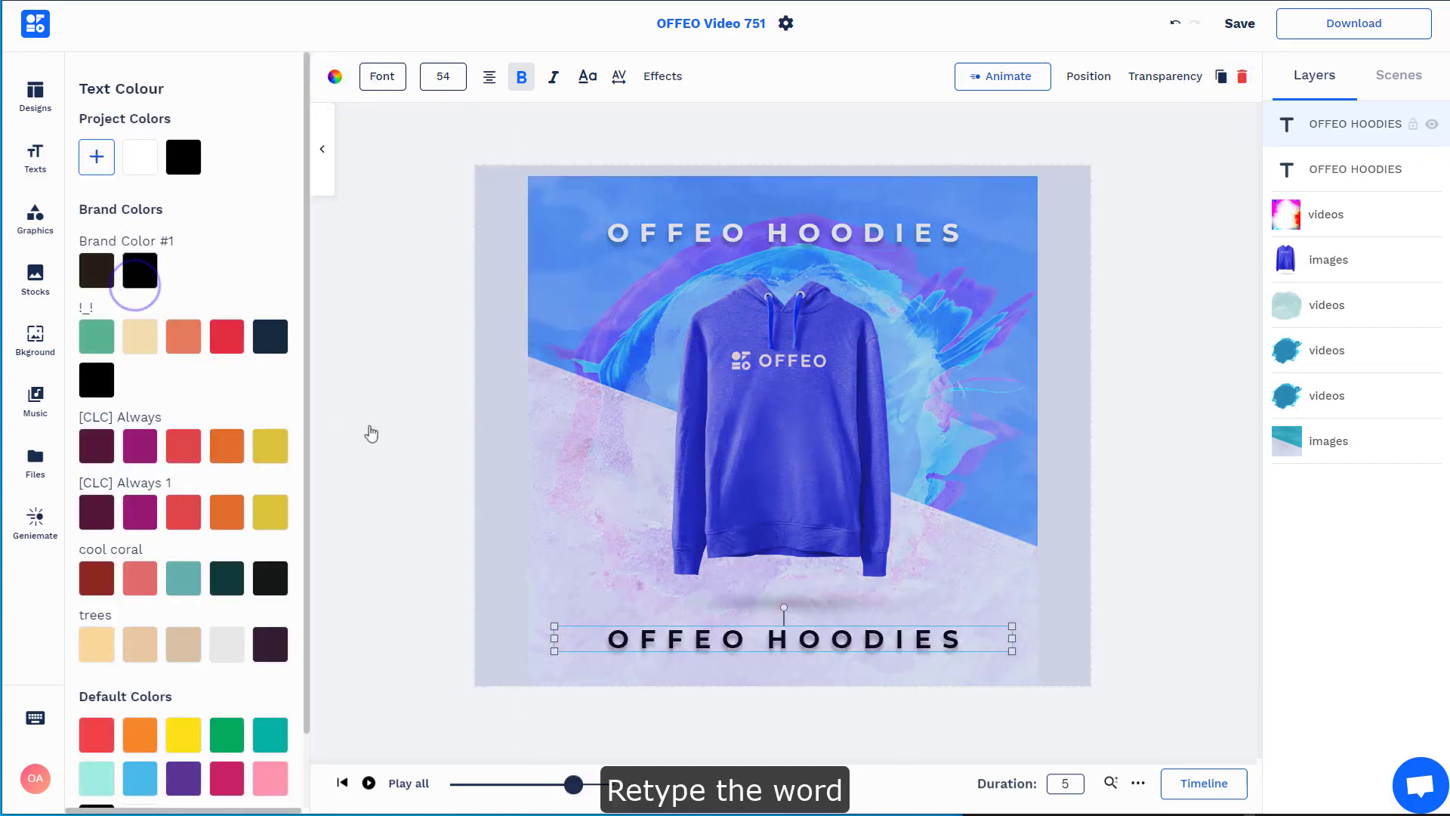
pyautogui.doubleClick(730, 646)
pyautogui.write('PR')
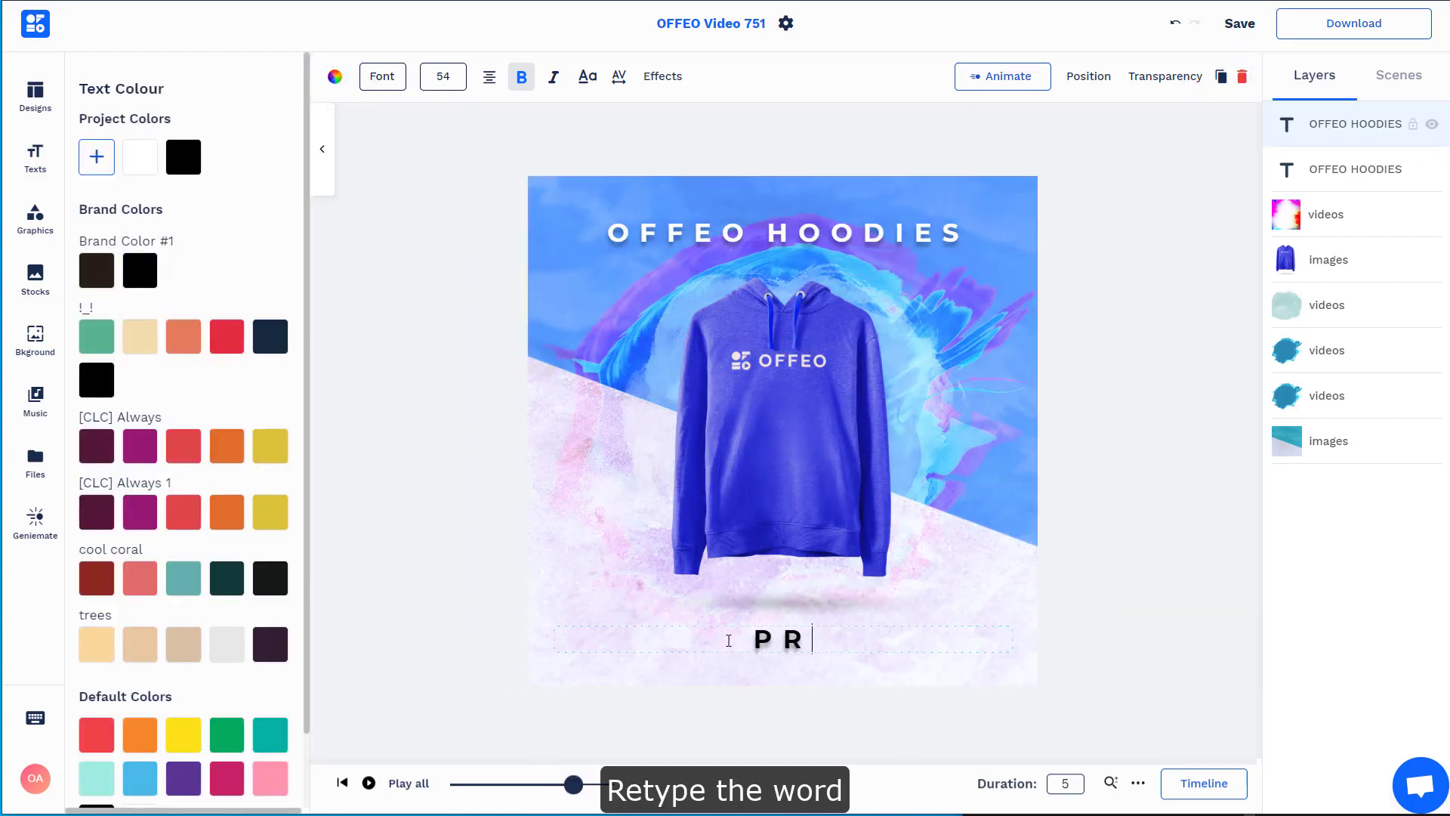
pyautogui.write('E-ORDER TODAY')
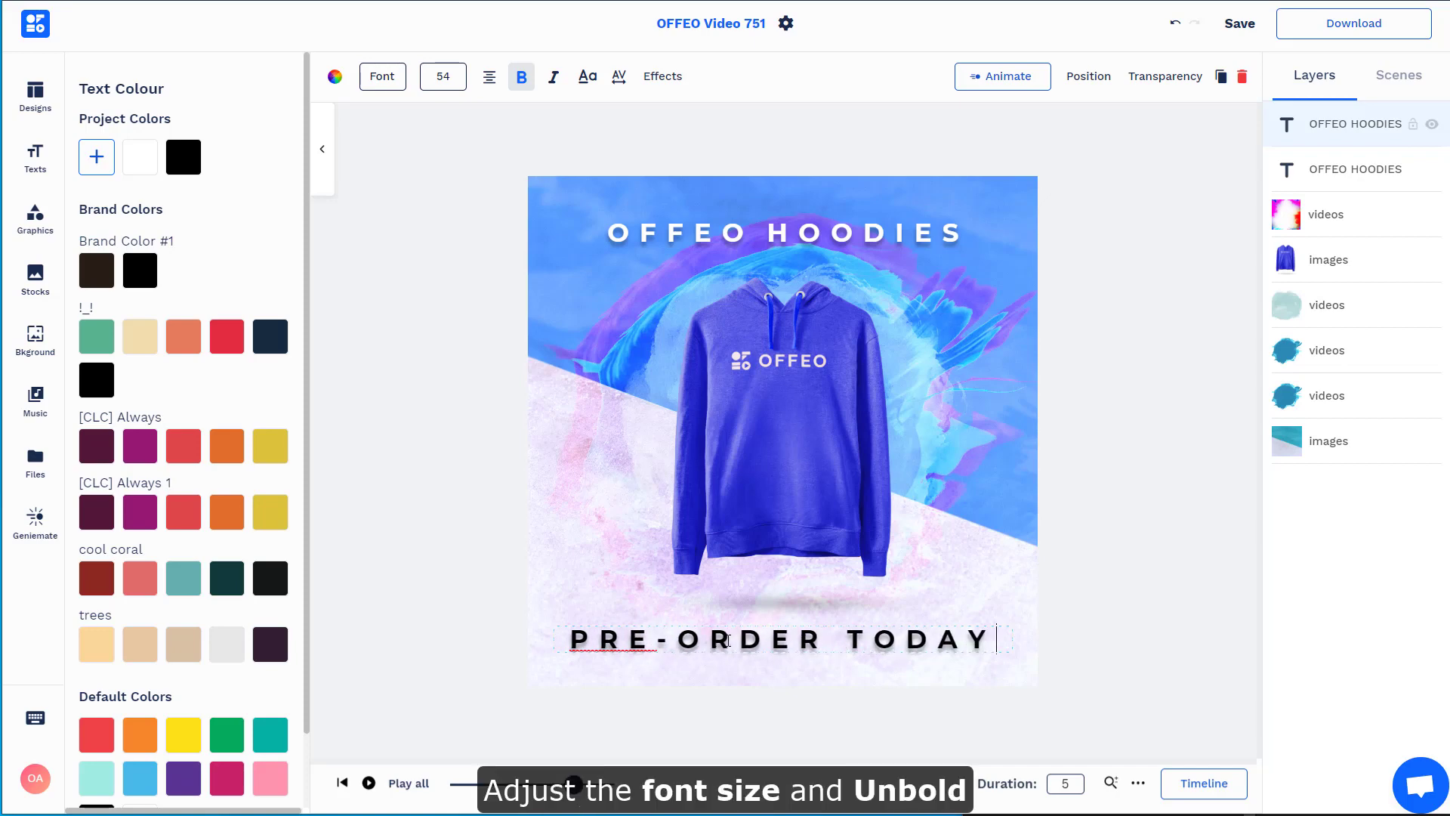
# - Set PRE-ORDER TODAY to size 38 and remove its bold
pyautogui.hotkey('ctrl', 'a')
pyautogui.click(446, 76)
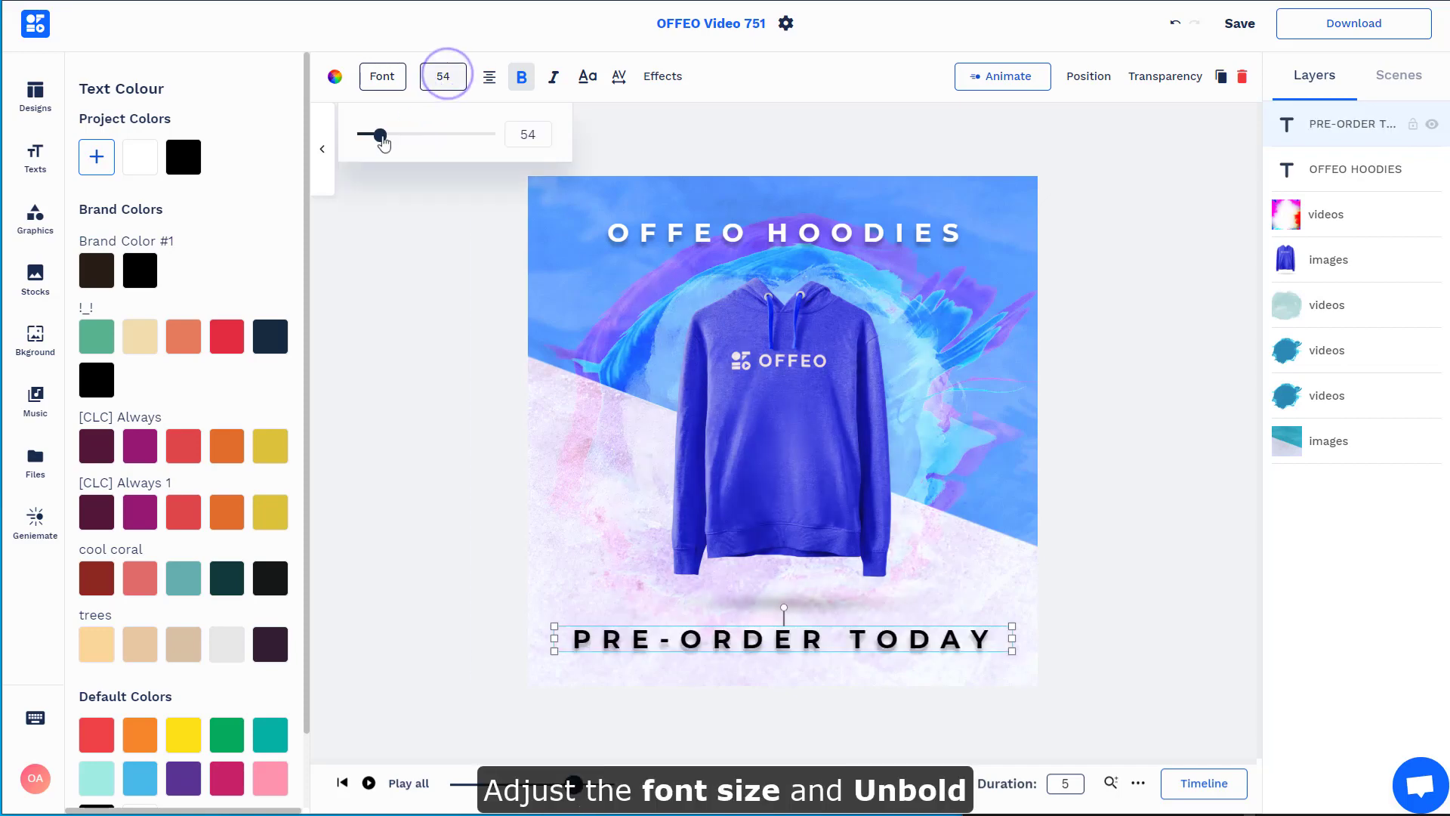
pyautogui.moveTo(382, 136); pyautogui.dragTo(375, 136)
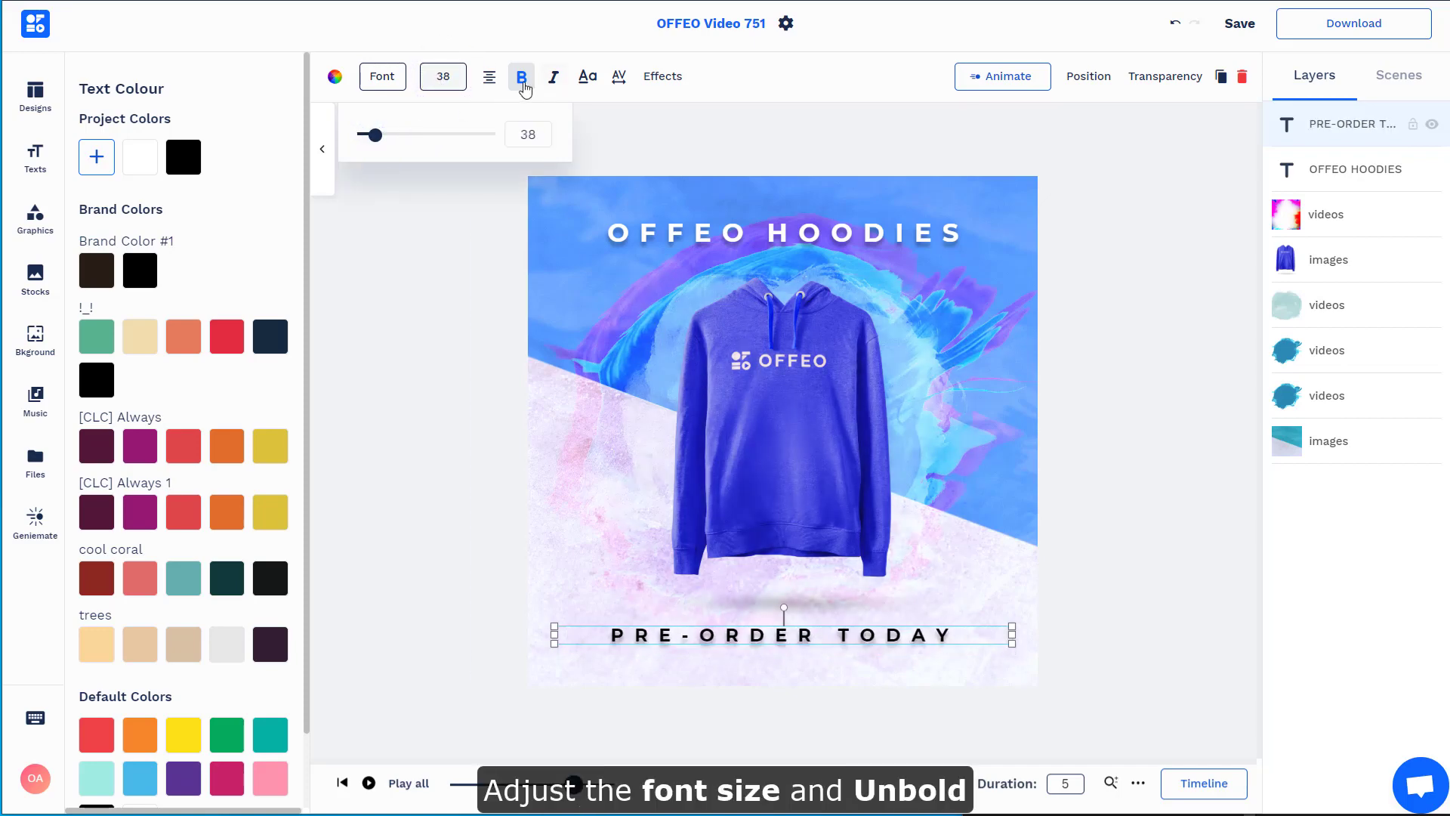
pyautogui.click(523, 81)
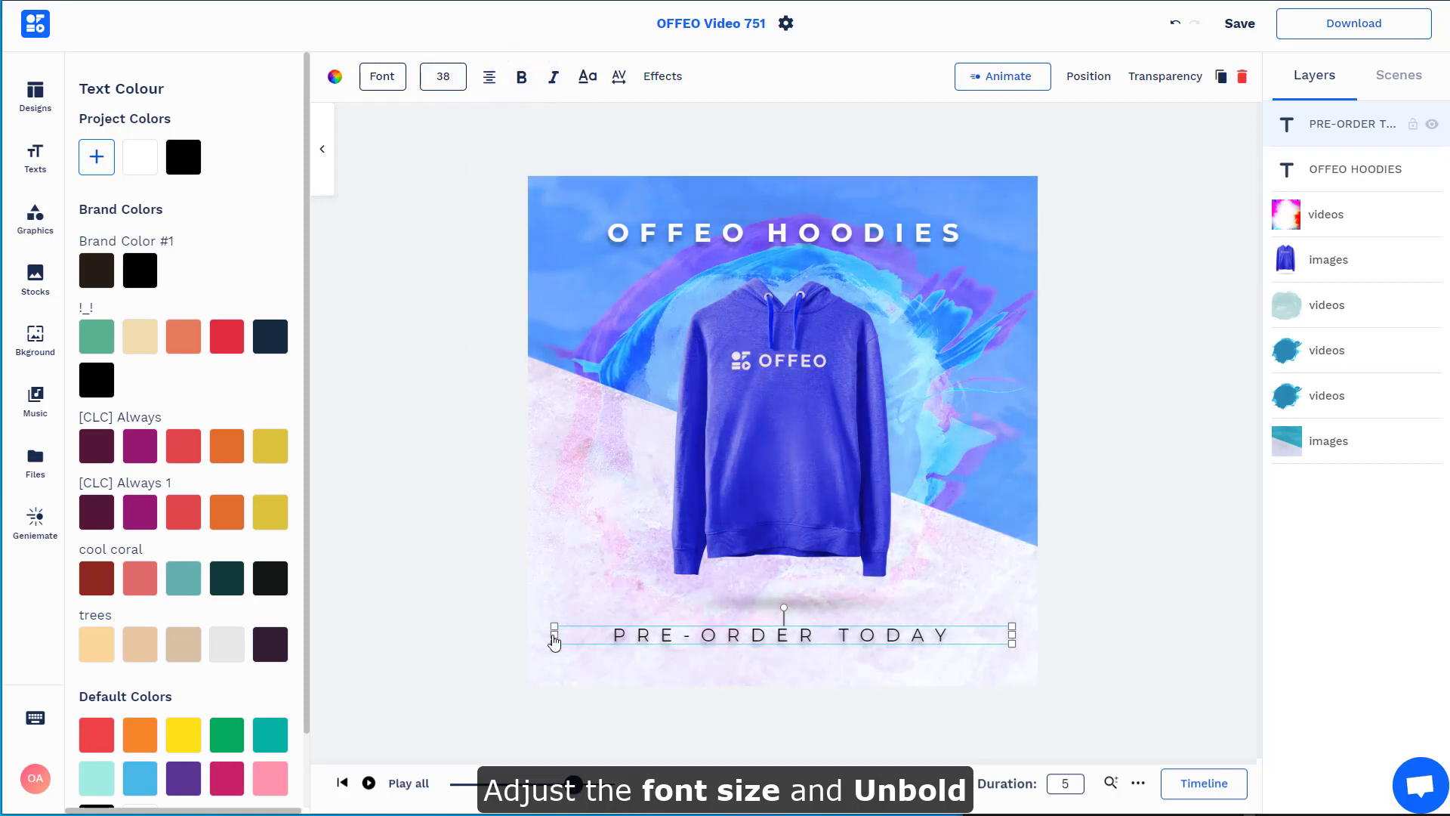
# - Make the PRE-ORDER TODAY shadow fainter at 78% transparency
pyautogui.click(662, 77)
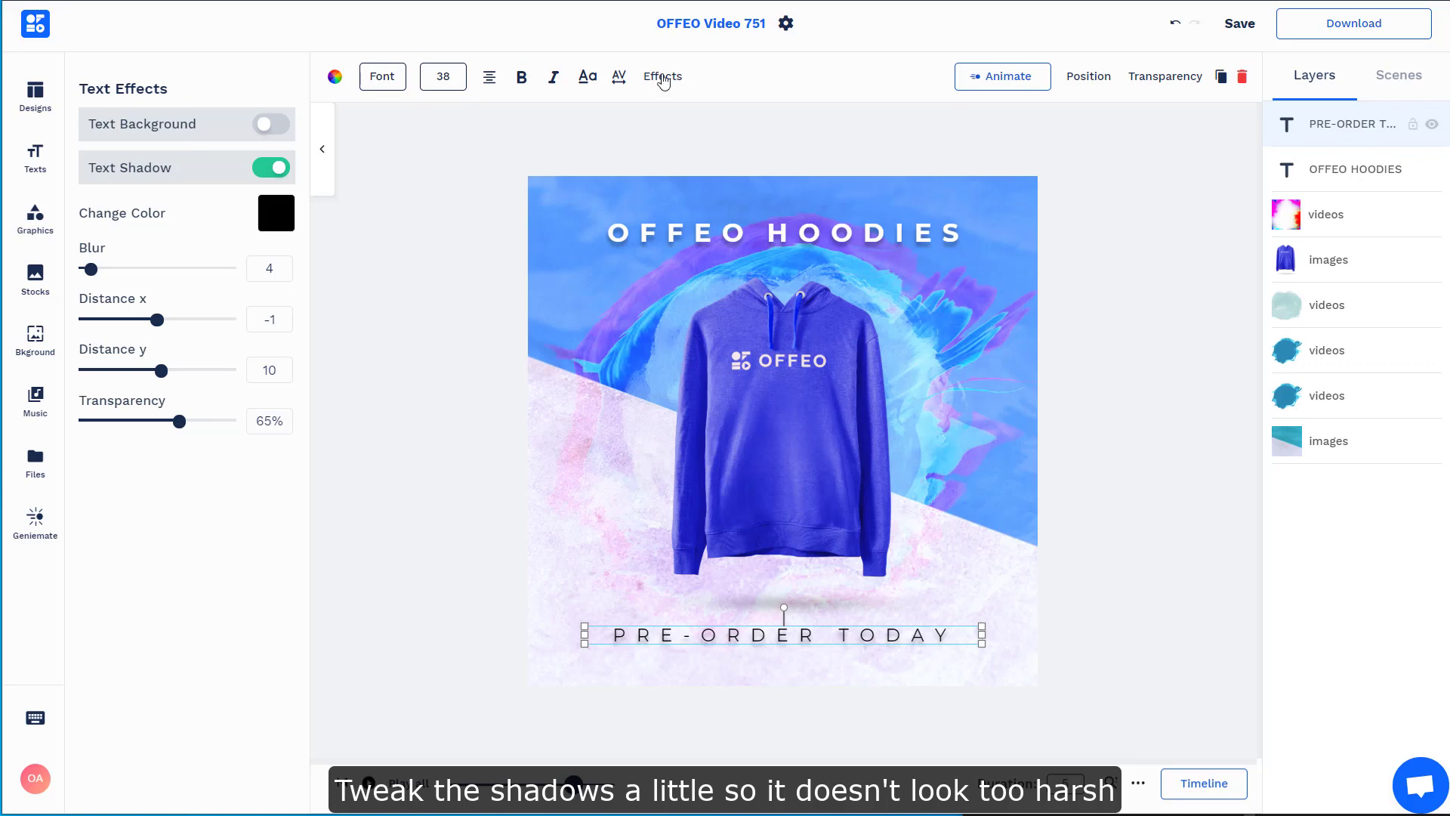
pyautogui.moveTo(174, 425); pyautogui.dragTo(215, 437)
pyautogui.click(1180, 463)
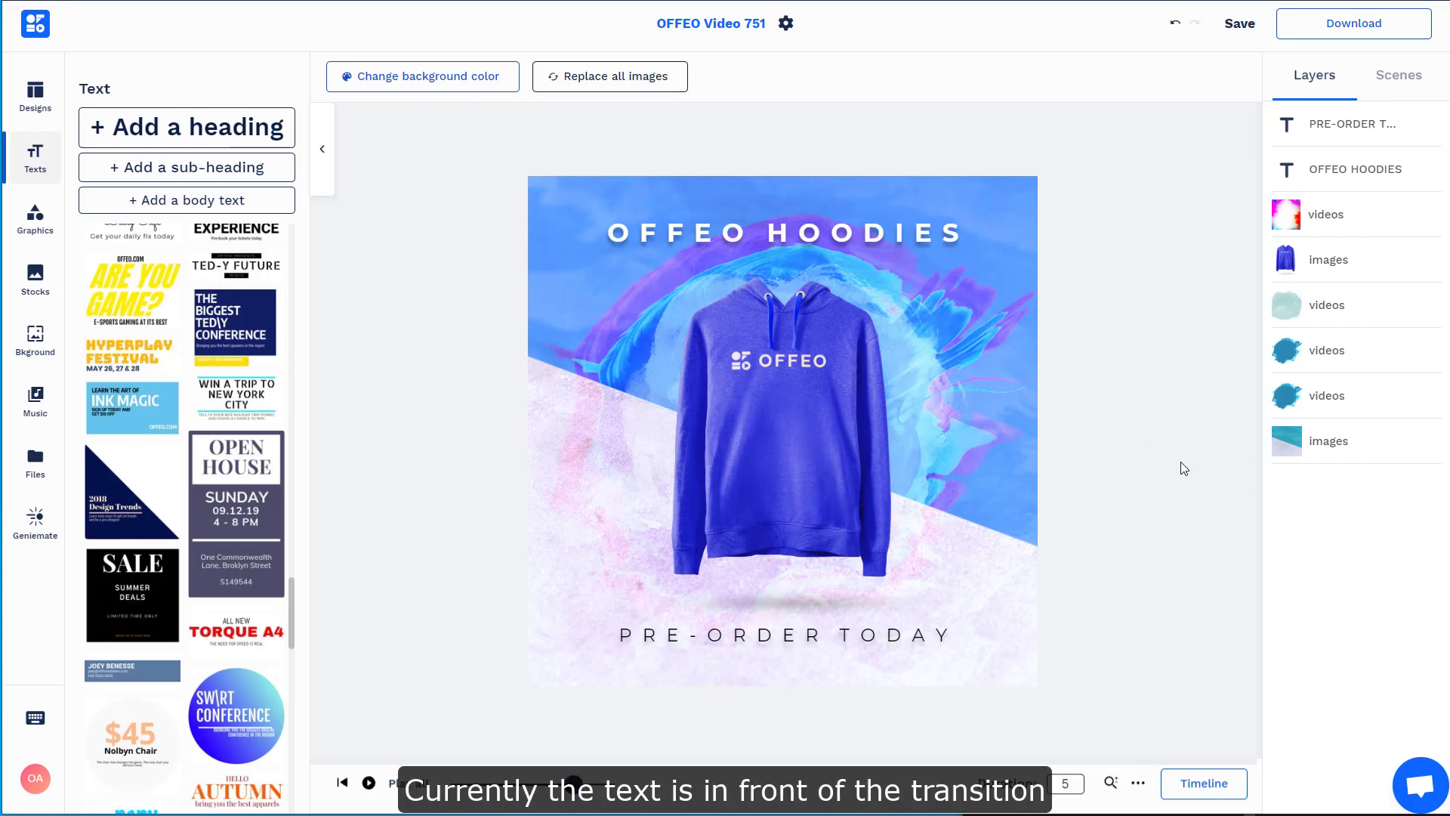
pyautogui.press('space')
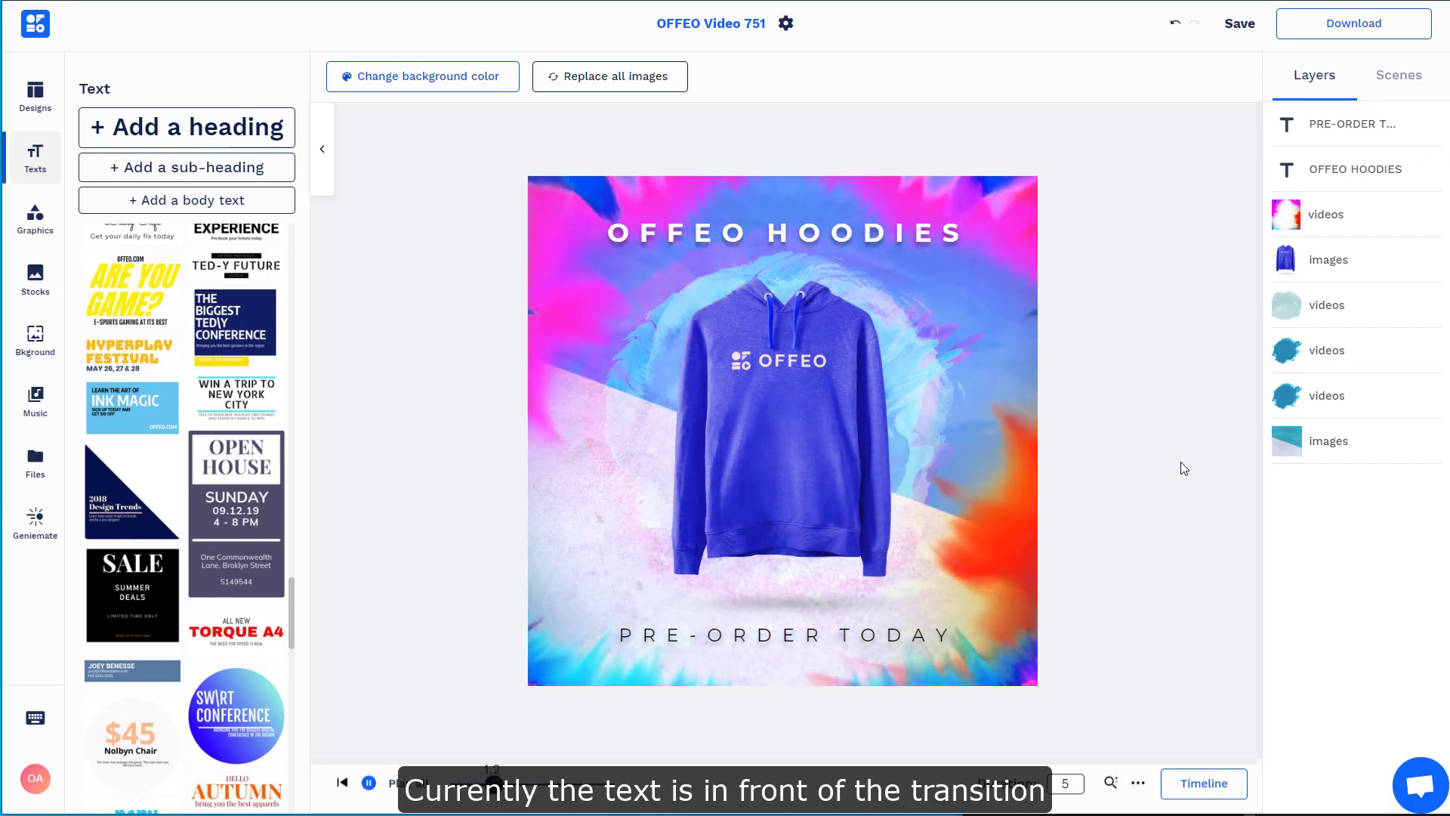
pyautogui.press('space')
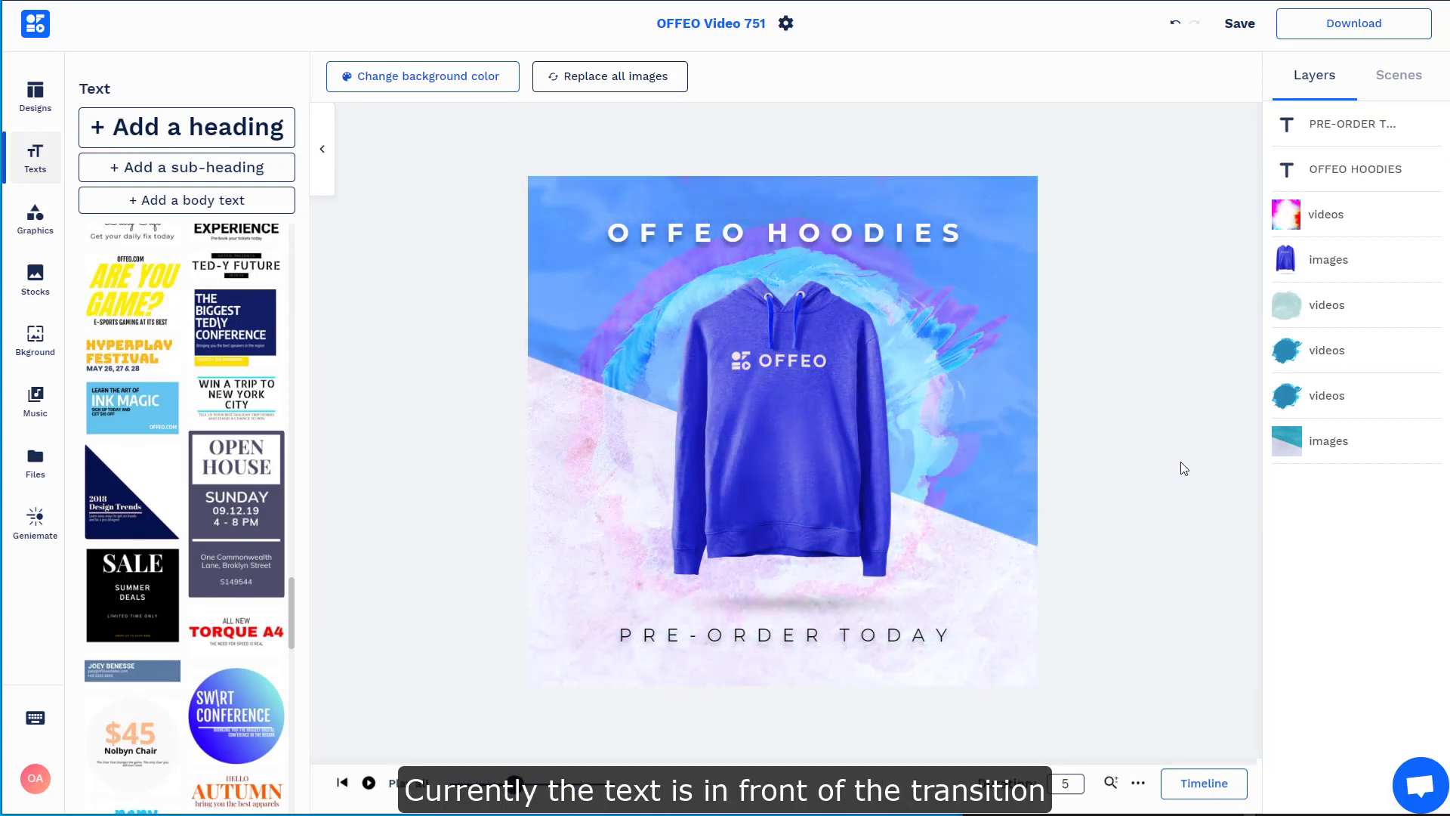
pyautogui.moveTo(1348, 169); pyautogui.dragTo(1353, 220)
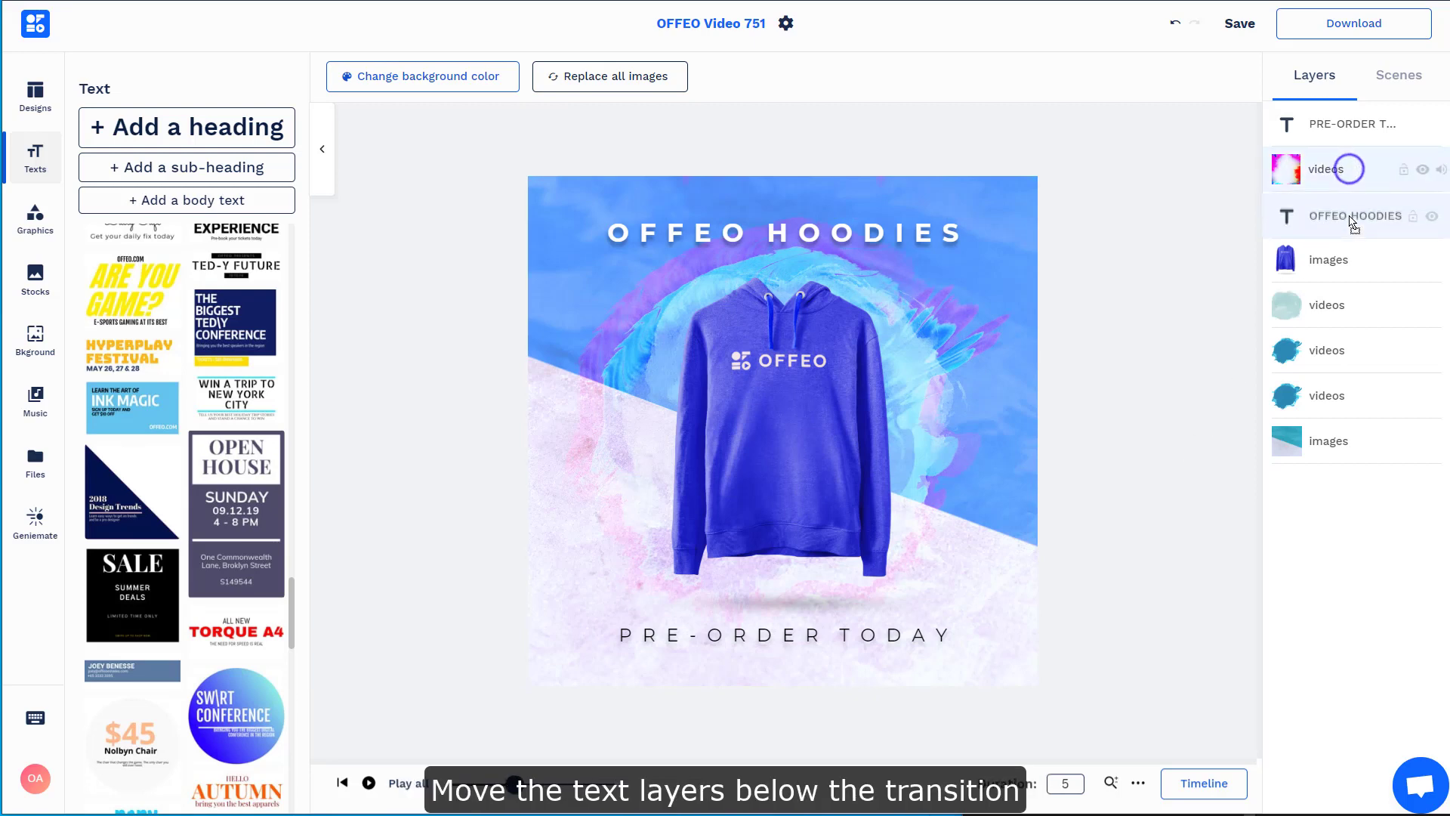
pyautogui.moveTo(1357, 123); pyautogui.dragTo(1361, 160)
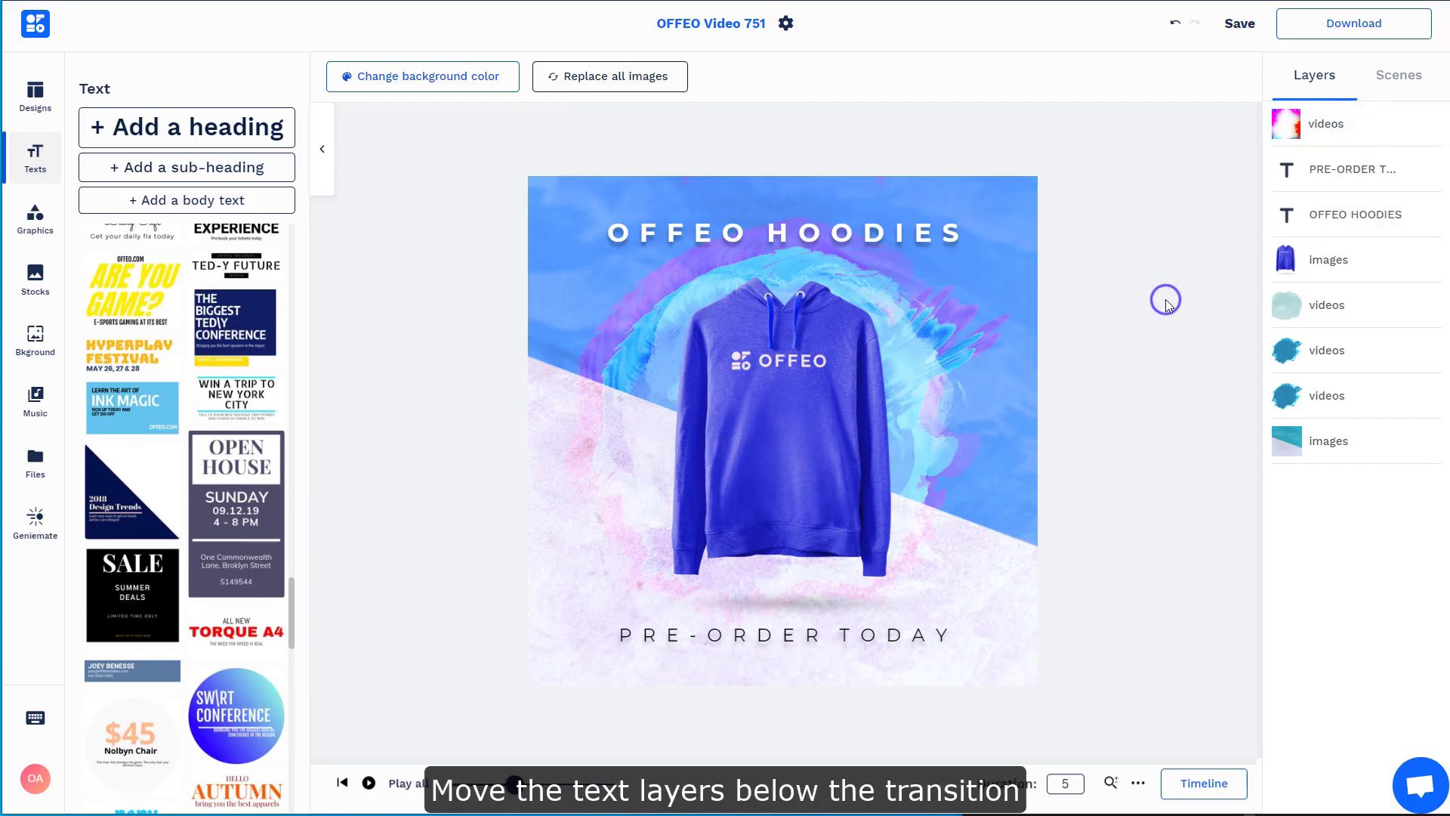
pyautogui.press('space')
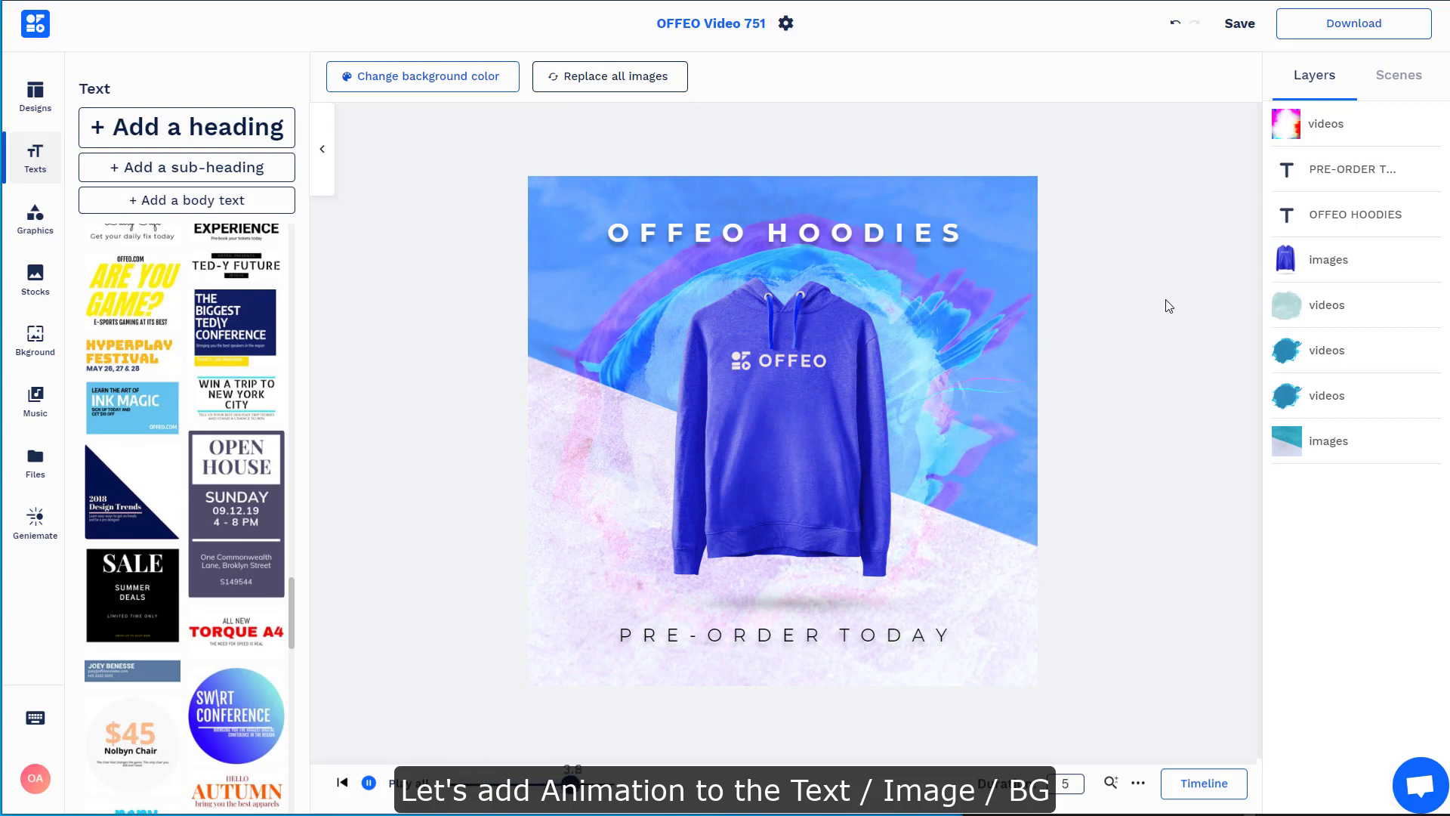
pyautogui.press('space')
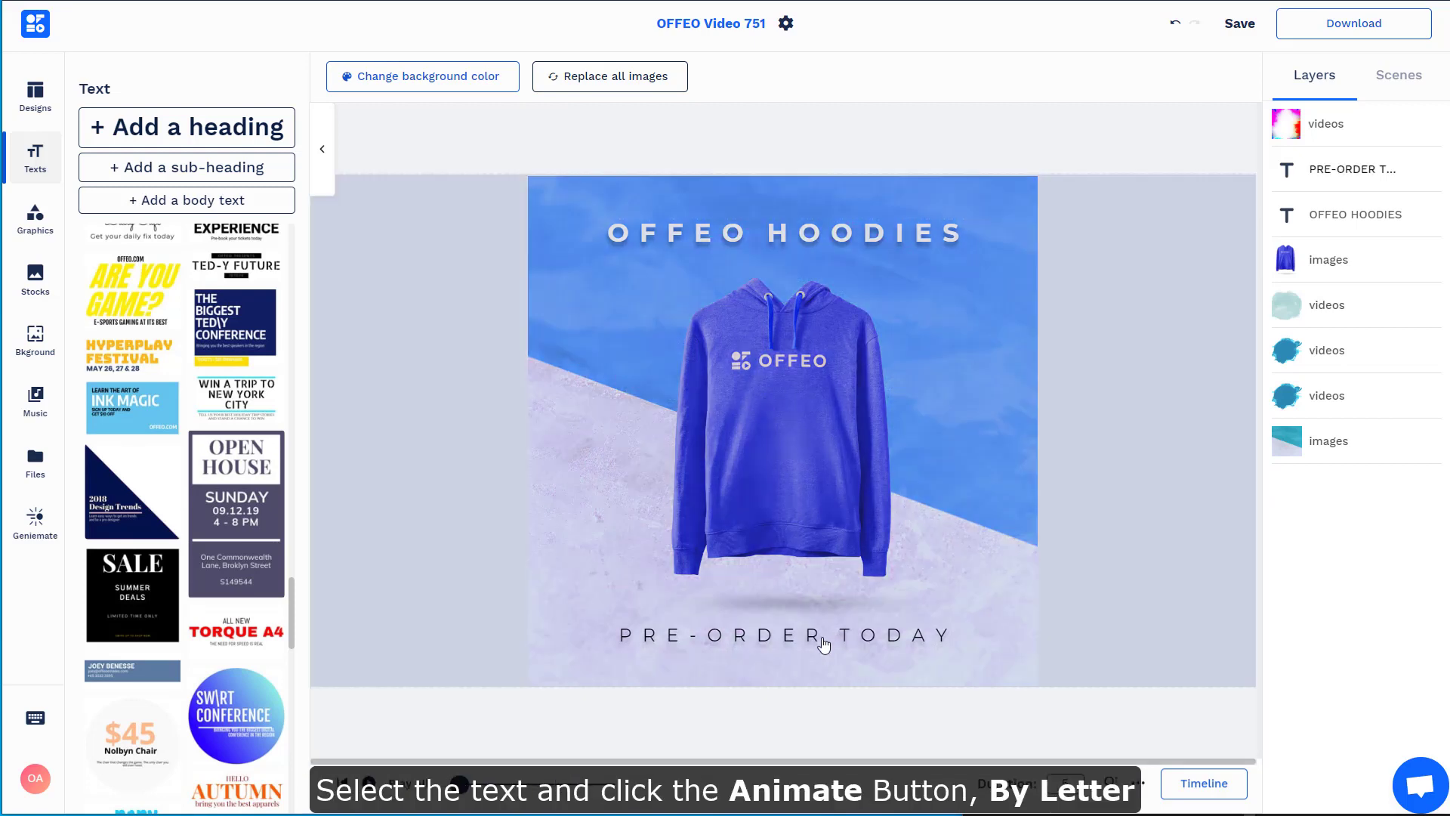
# - Make 'OFFEO HOODIES' slide in letter by letter from the top
pyautogui.click(1329, 214)
pyautogui.click(1002, 76)
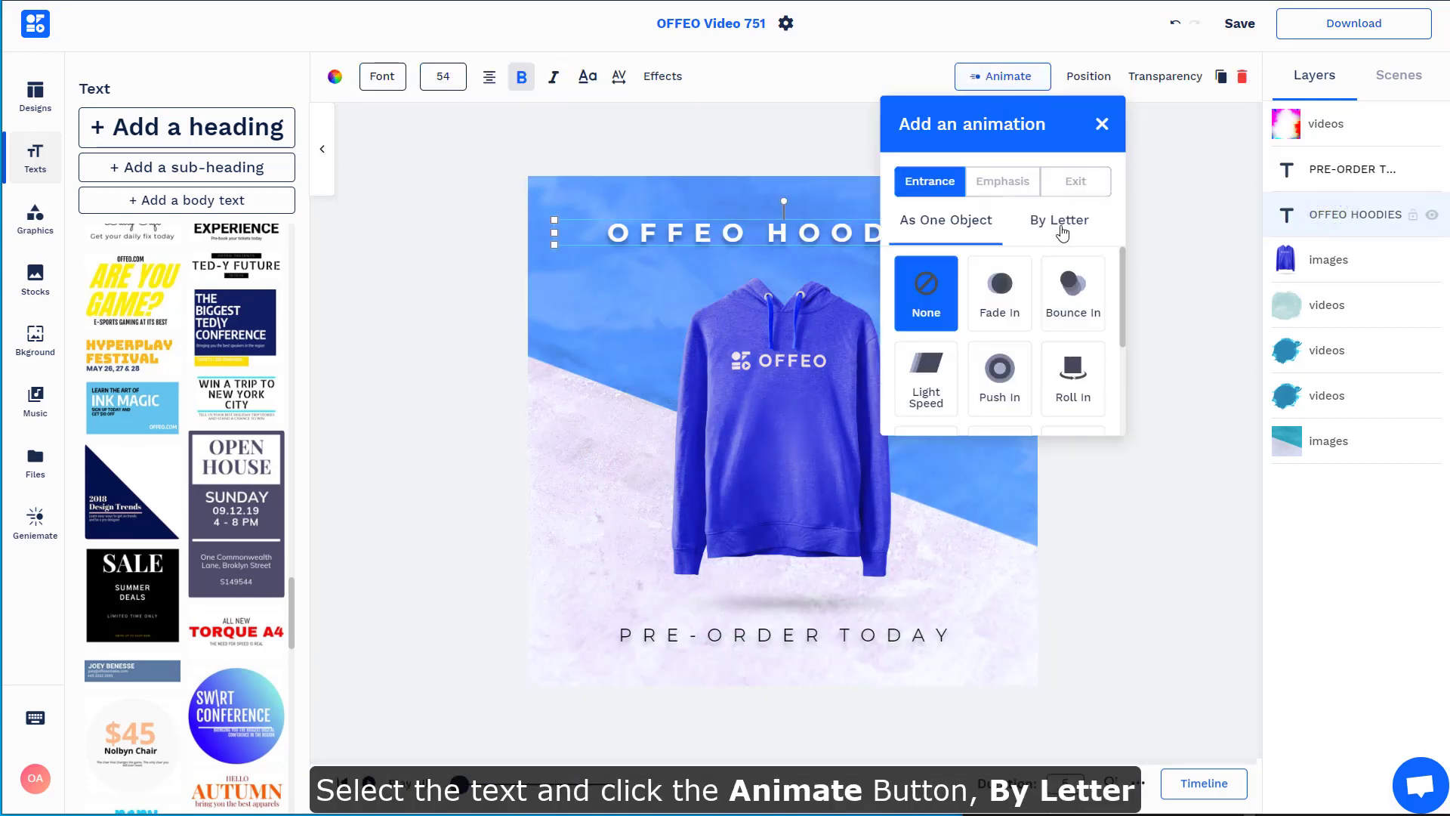
pyautogui.scroll(-1, 976, 361)
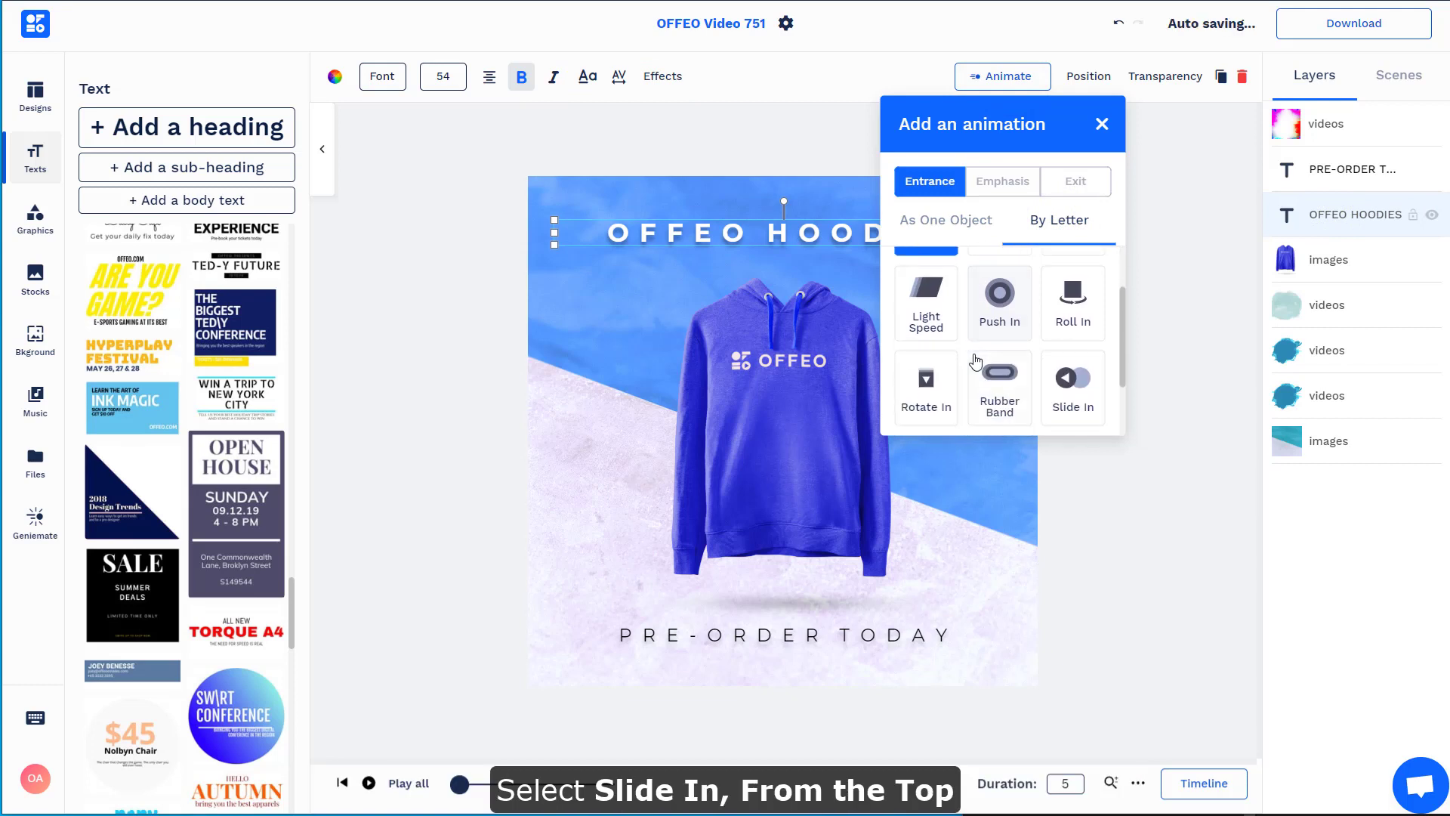
pyautogui.click(1043, 387)
pyautogui.click(1020, 462)
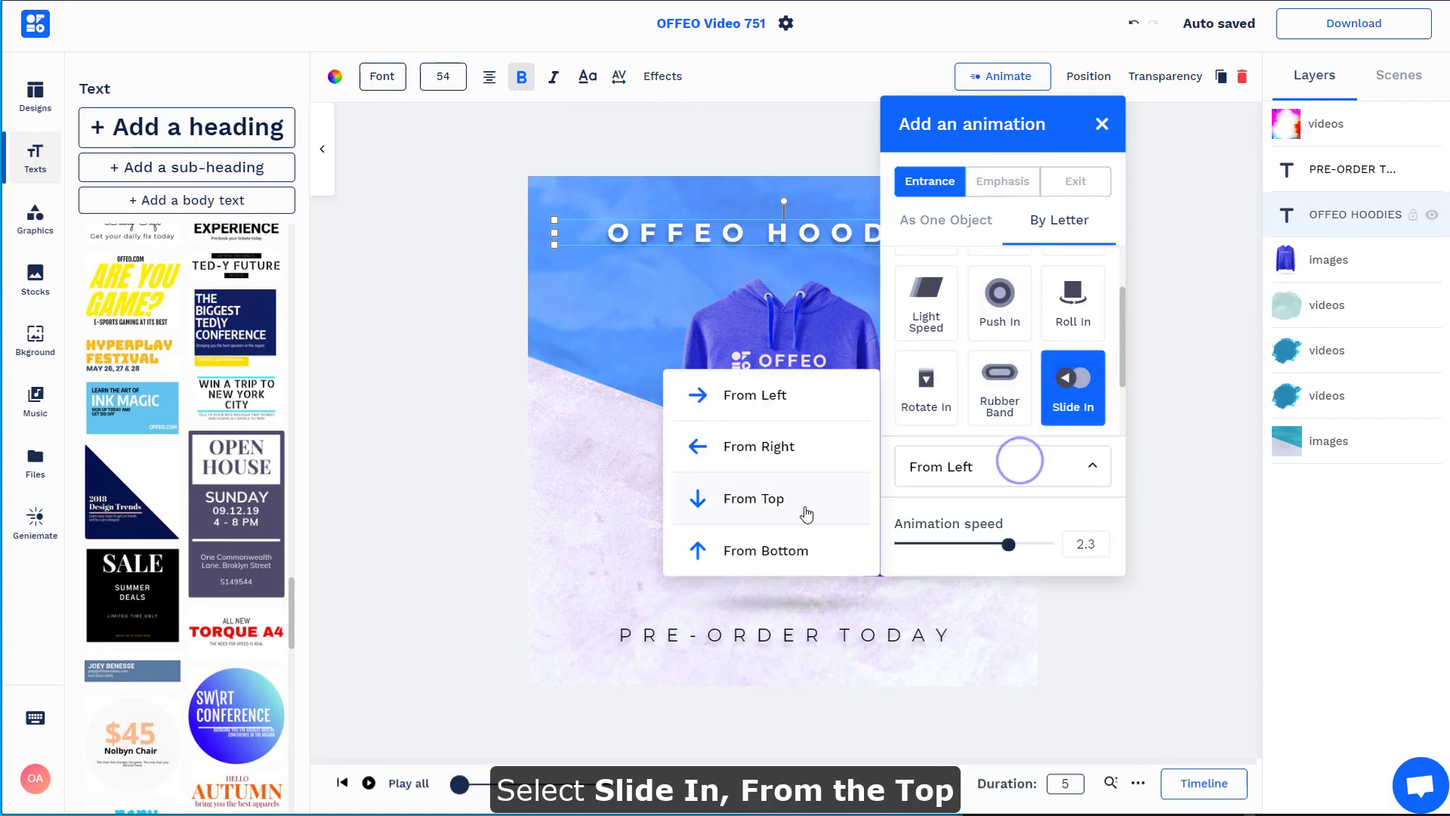
pyautogui.click(805, 504)
pyautogui.click(1175, 350)
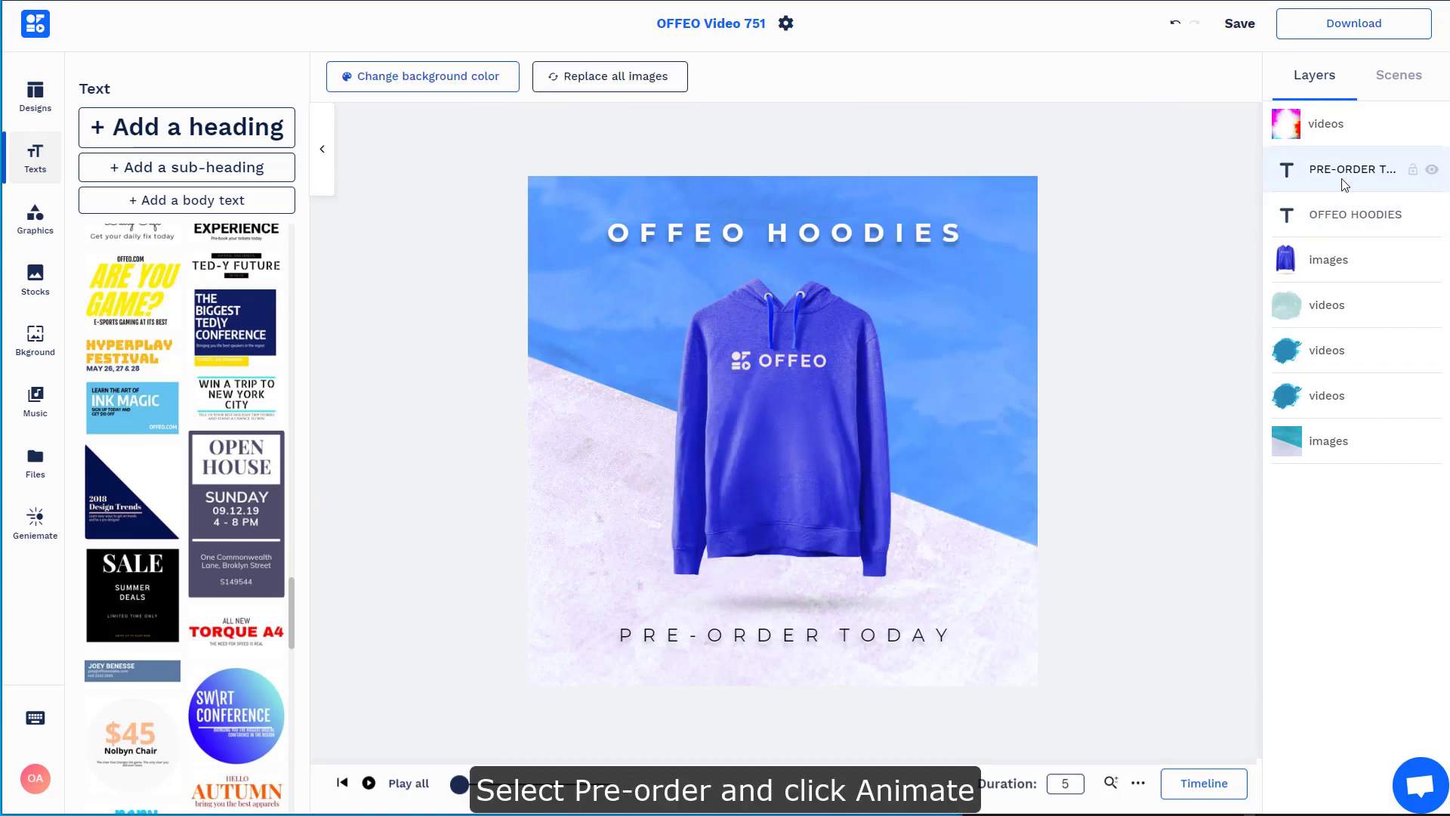
# - Make 'PRE-ORDER TODAY' slide in letter by letter from the bottom, then preview the animations
pyautogui.click(1333, 175)
pyautogui.click(998, 79)
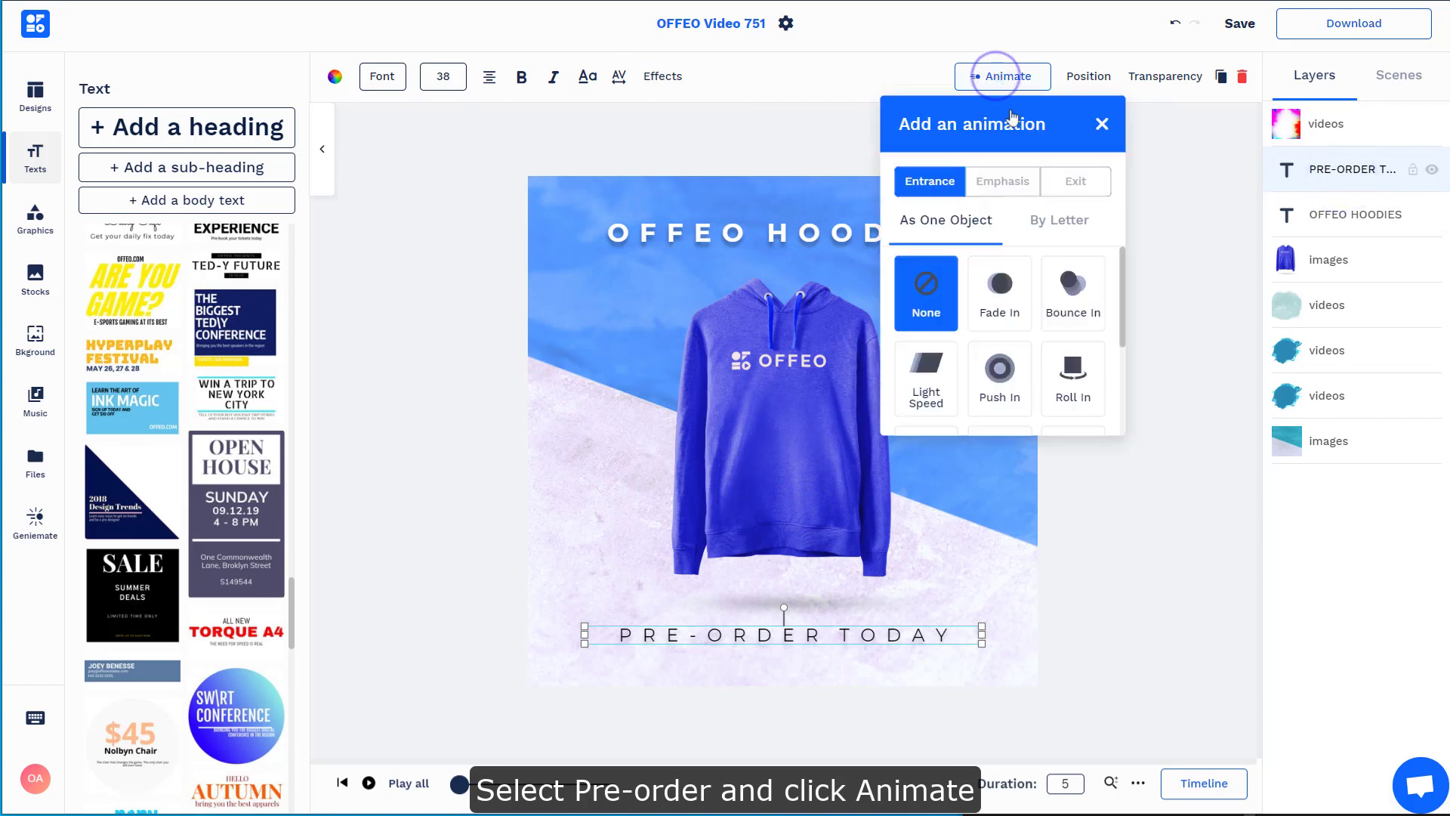
pyautogui.click(1061, 223)
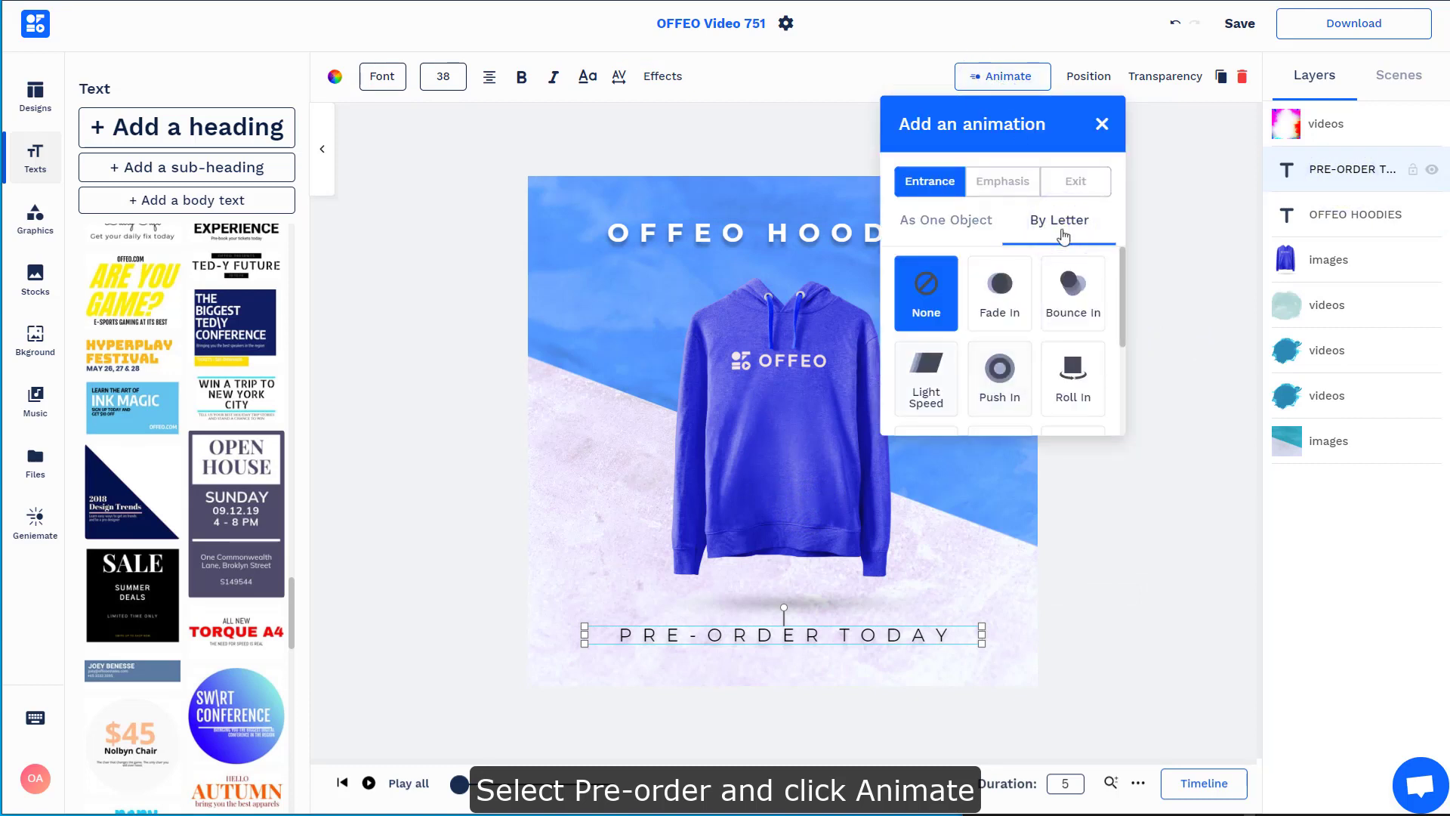
pyautogui.scroll(-1, 1064, 362)
pyautogui.click(1078, 382)
pyautogui.click(1004, 468)
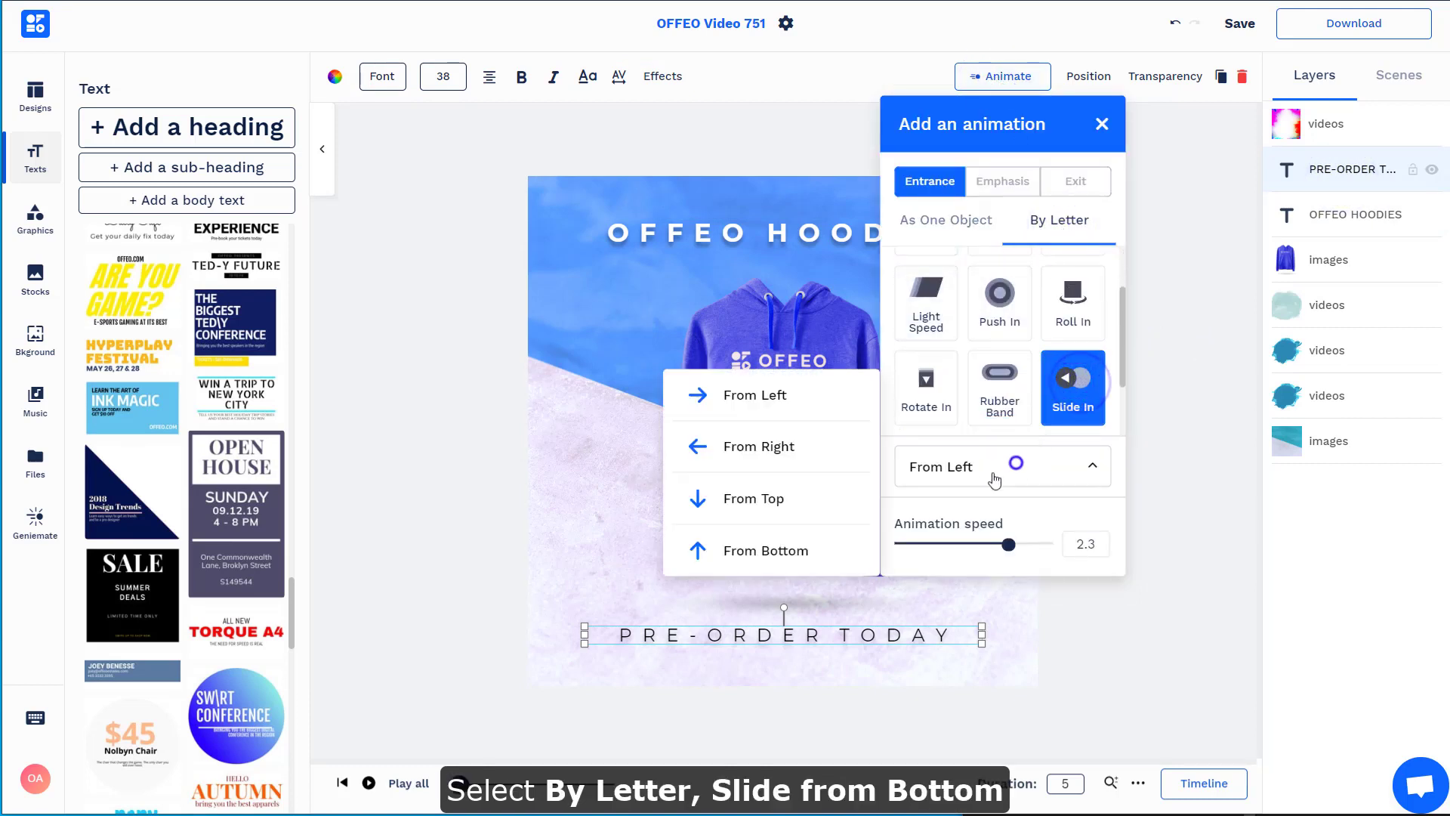
pyautogui.click(830, 550)
pyautogui.click(1197, 355)
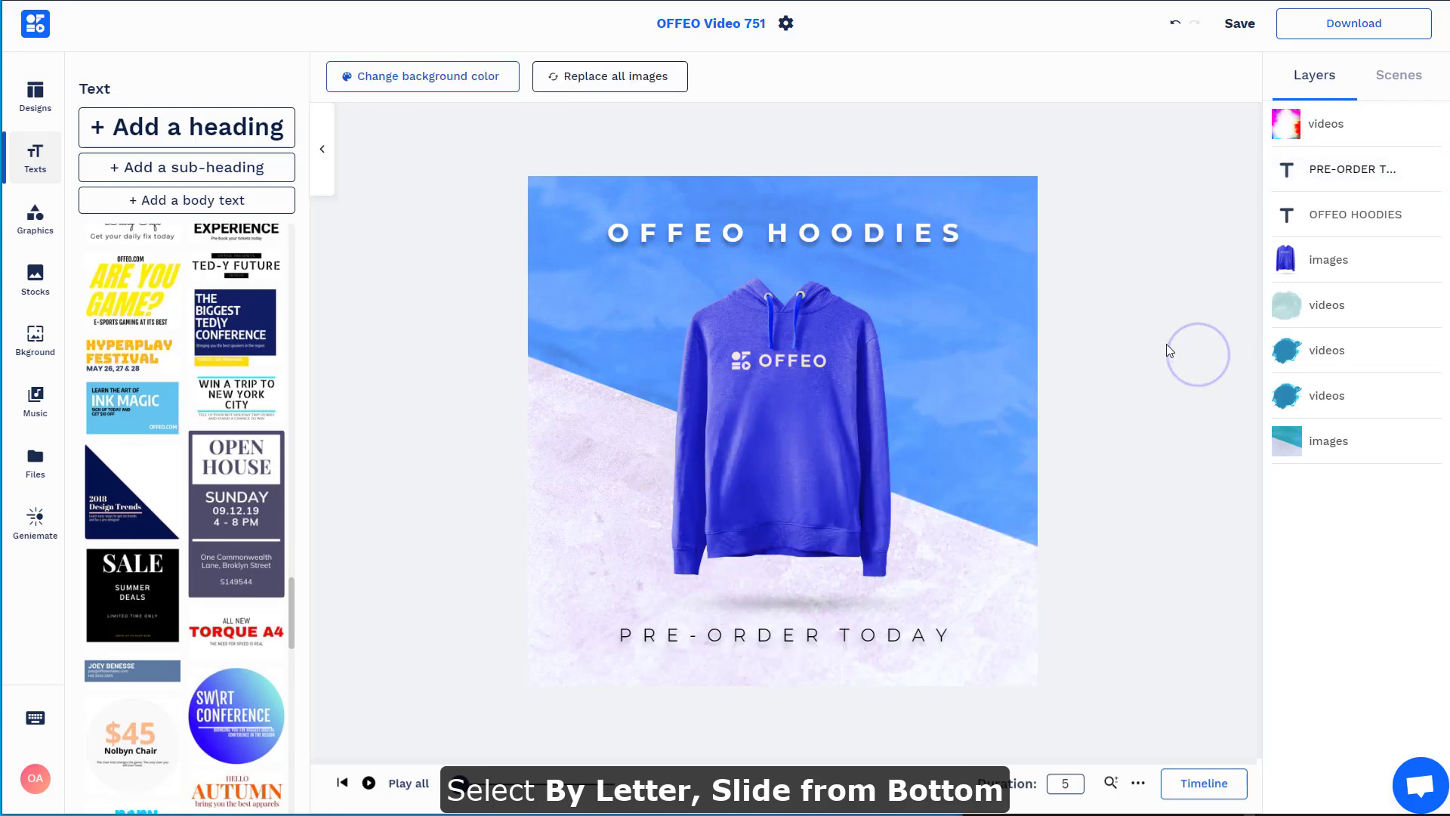
pyautogui.press('space')
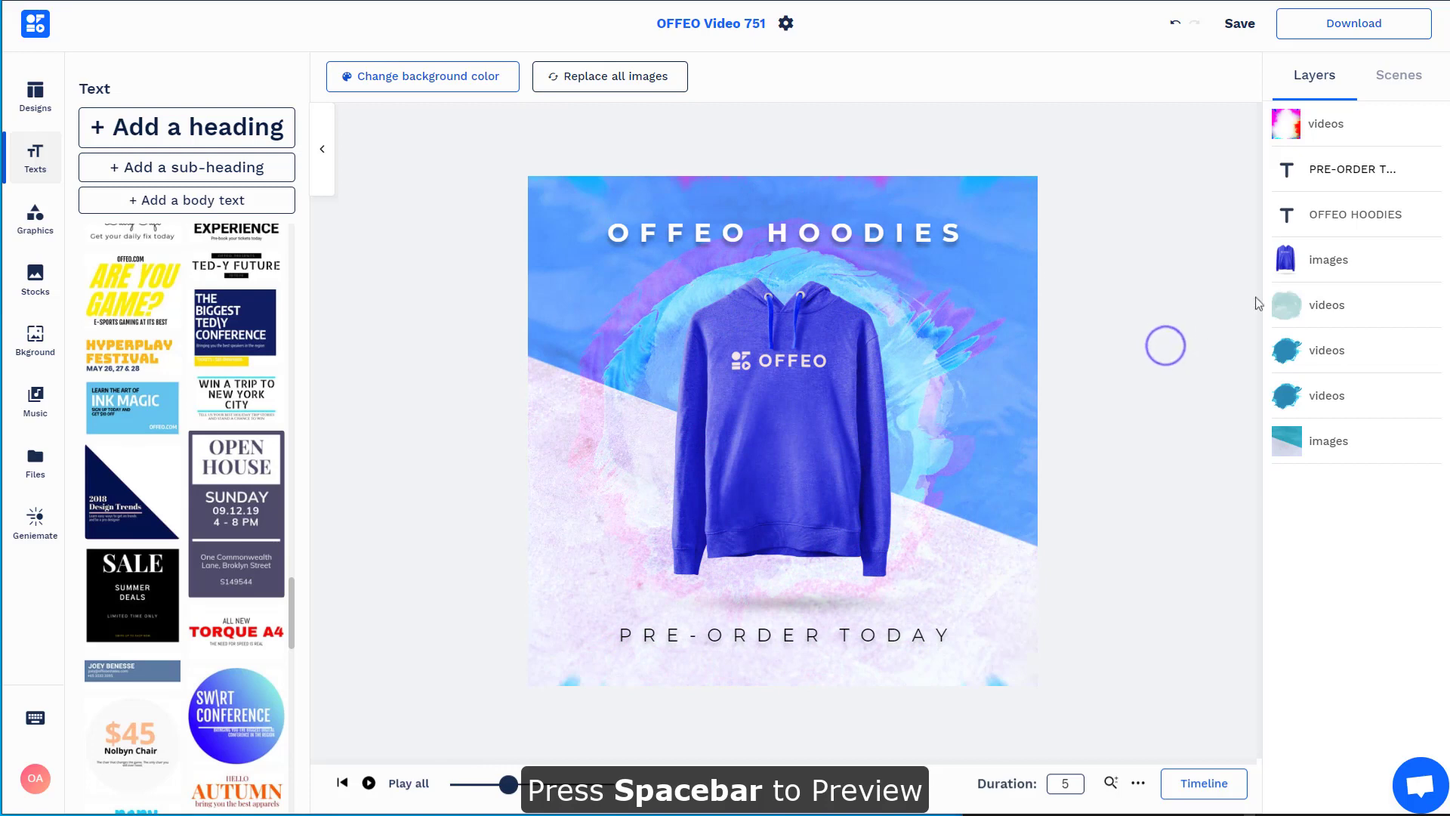
# - Give the hoodie image a Zoom Out entrance animation at speed 1.4
pyautogui.click(1327, 264)
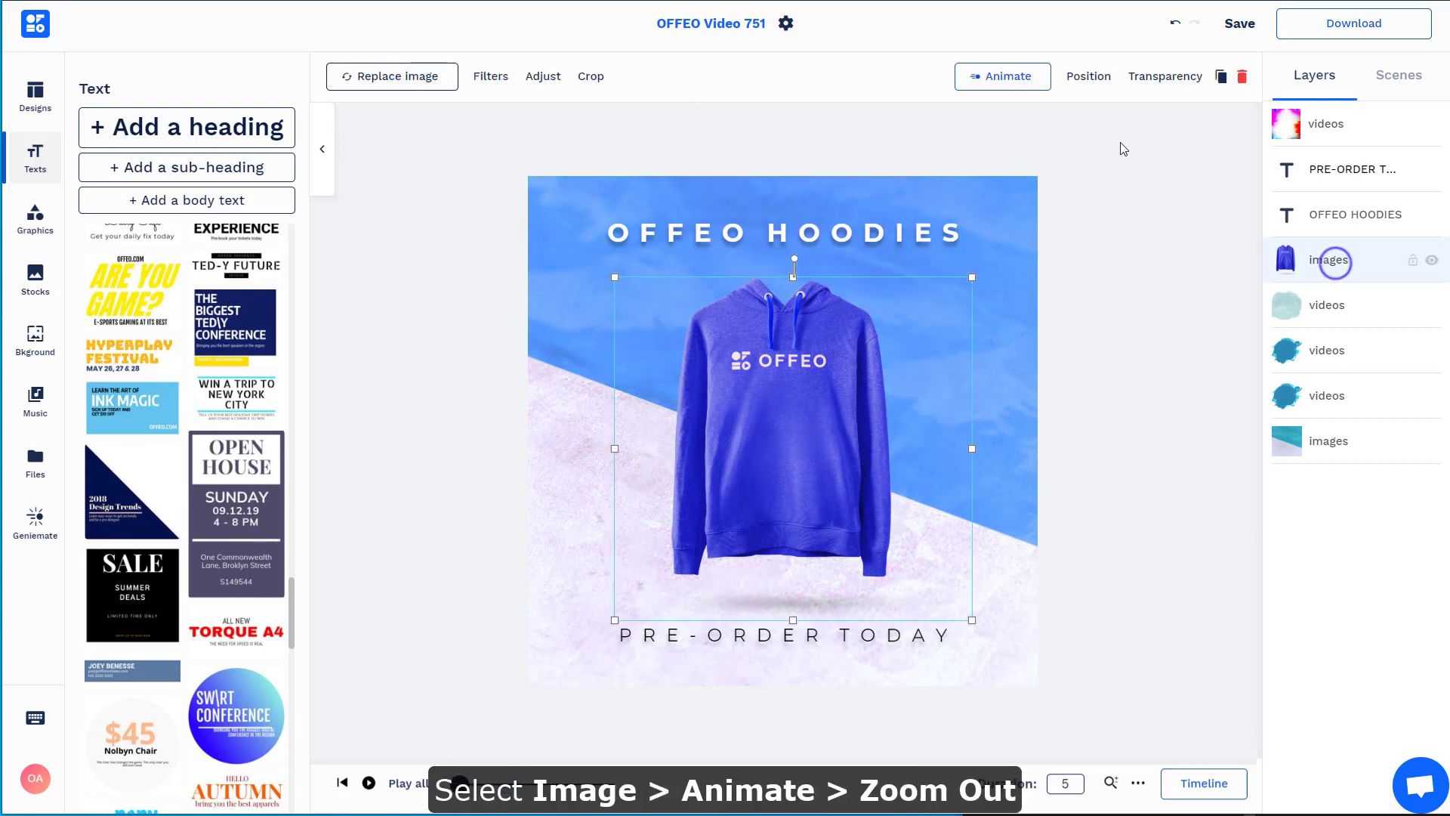
pyautogui.click(1000, 76)
pyautogui.scroll(-2, 999, 317)
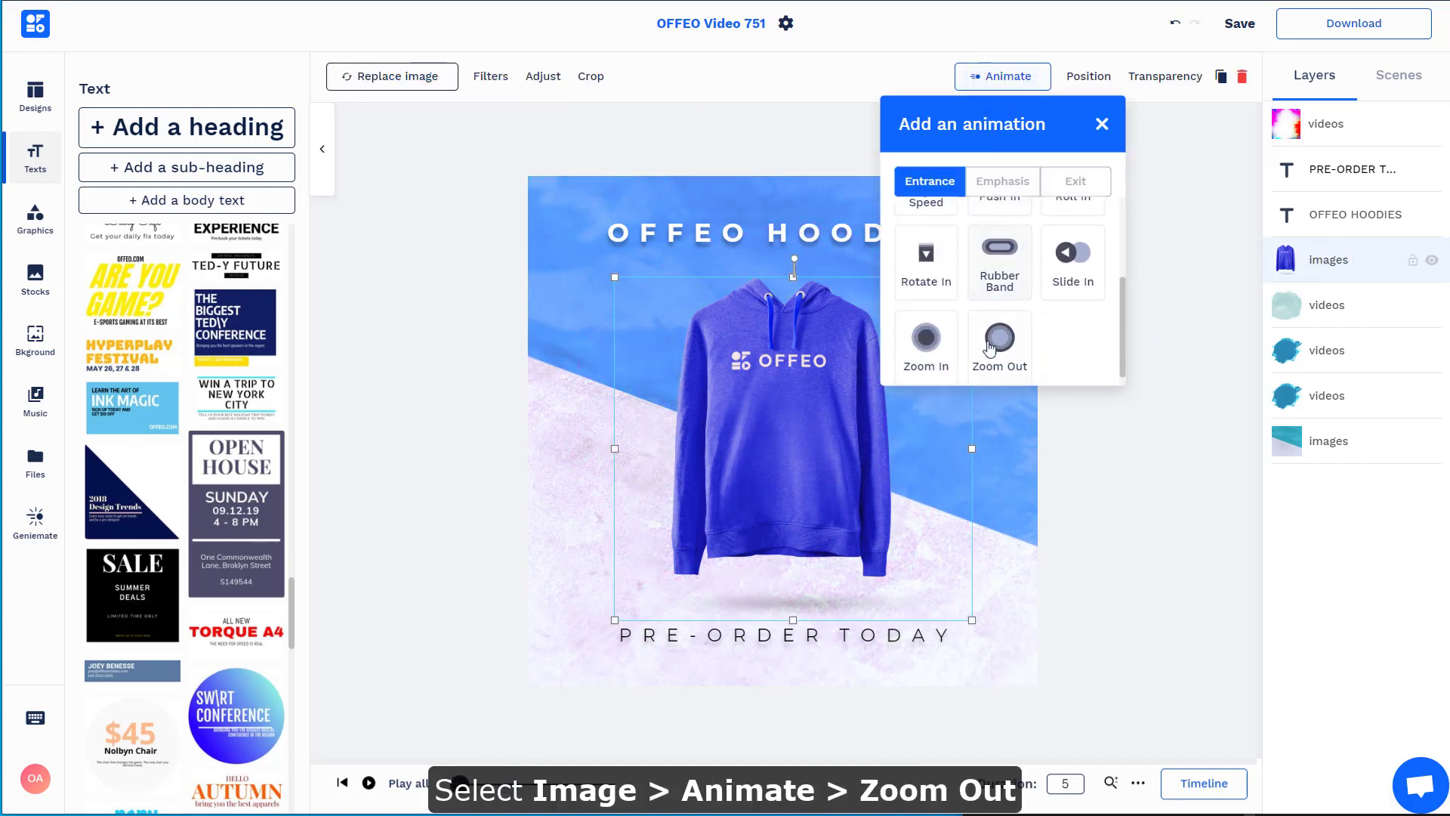
pyautogui.click(999, 343)
pyautogui.moveTo(1008, 499); pyautogui.dragTo(961, 501)
pyautogui.click(1199, 463)
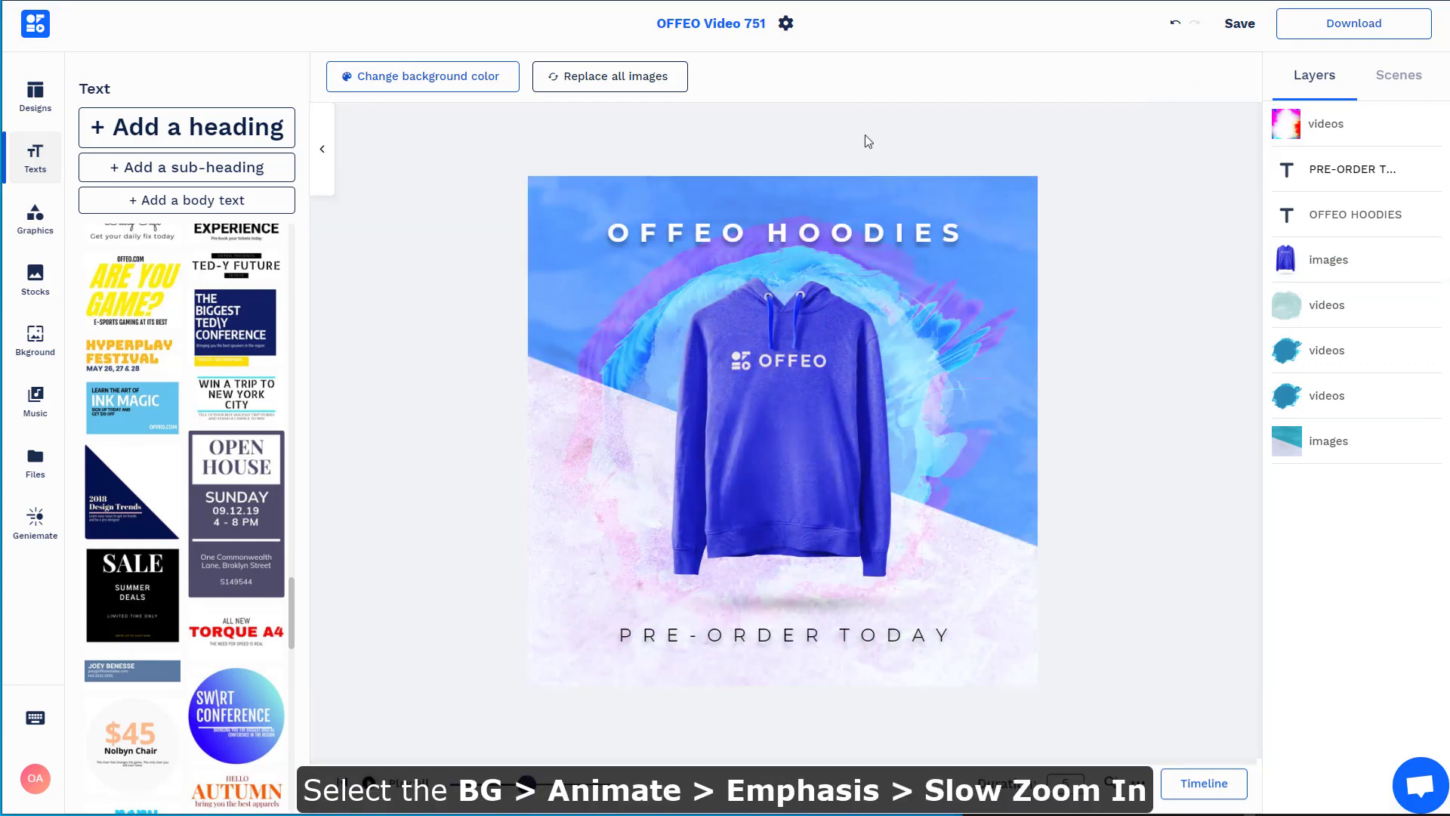
# - Add a Slow Zoom In emphasis at speed 0.5 to the background photo, then preview
pyautogui.click(864, 129)
pyautogui.click(1358, 441)
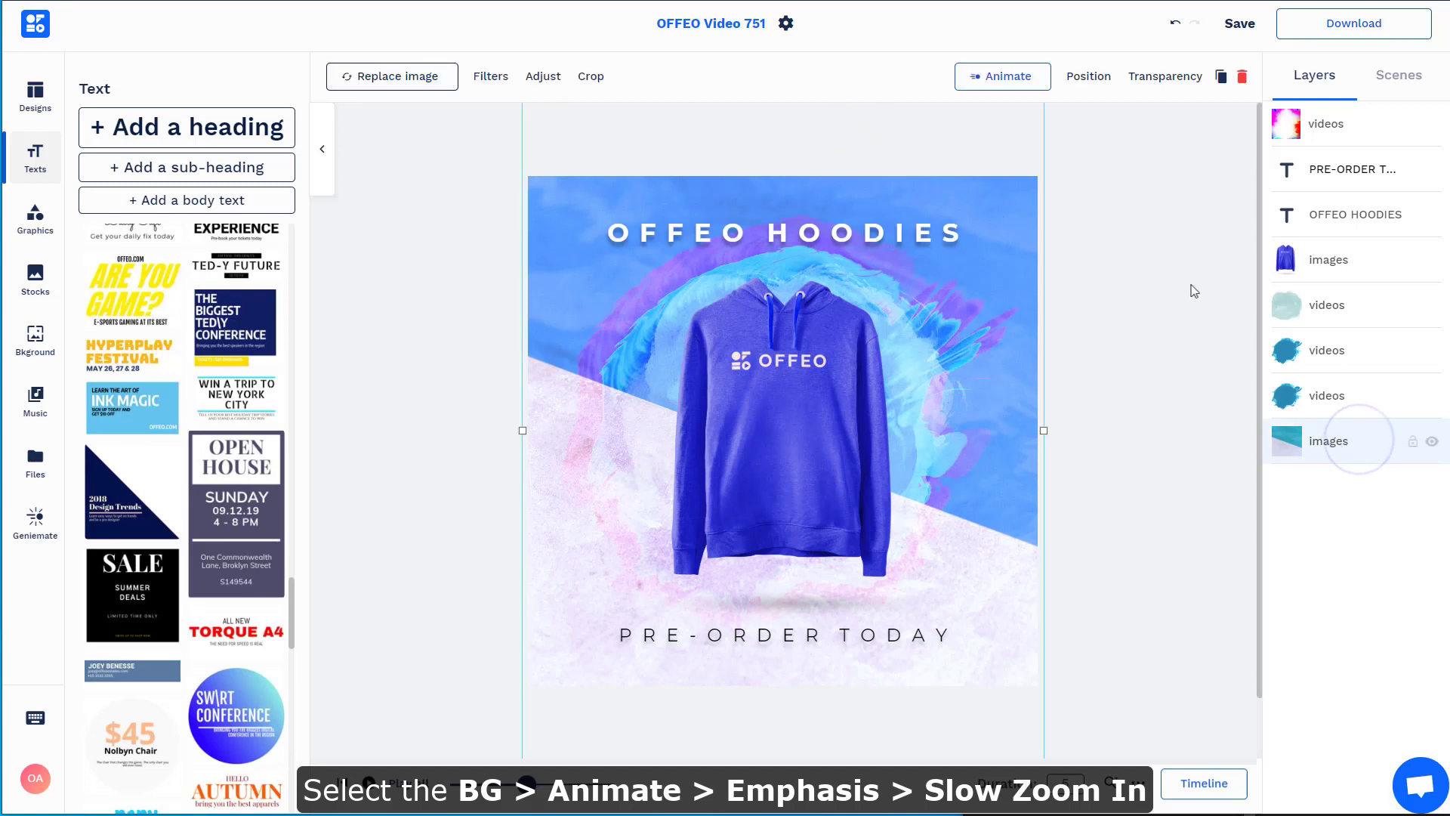
pyautogui.click(976, 88)
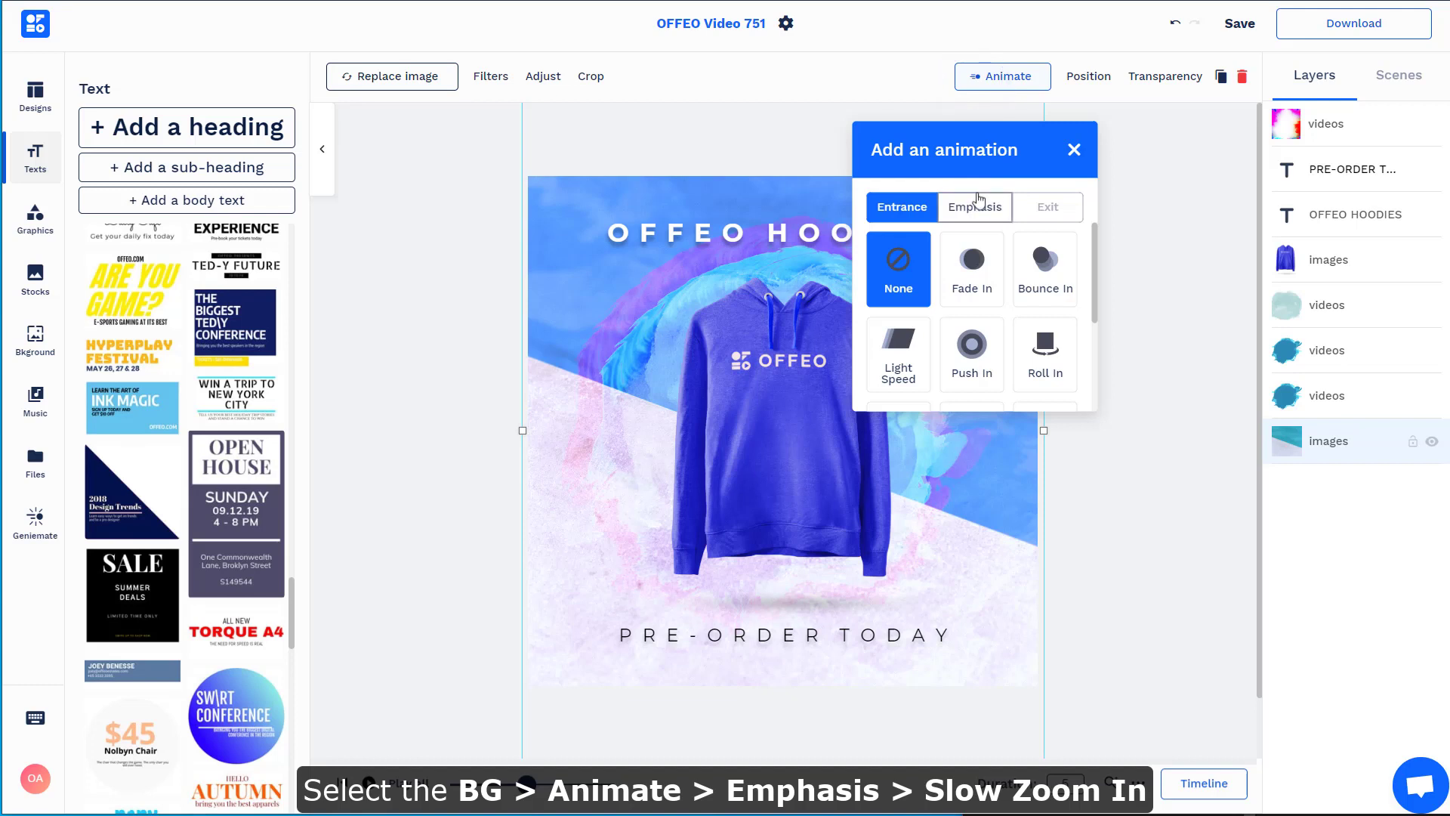
pyautogui.click(993, 219)
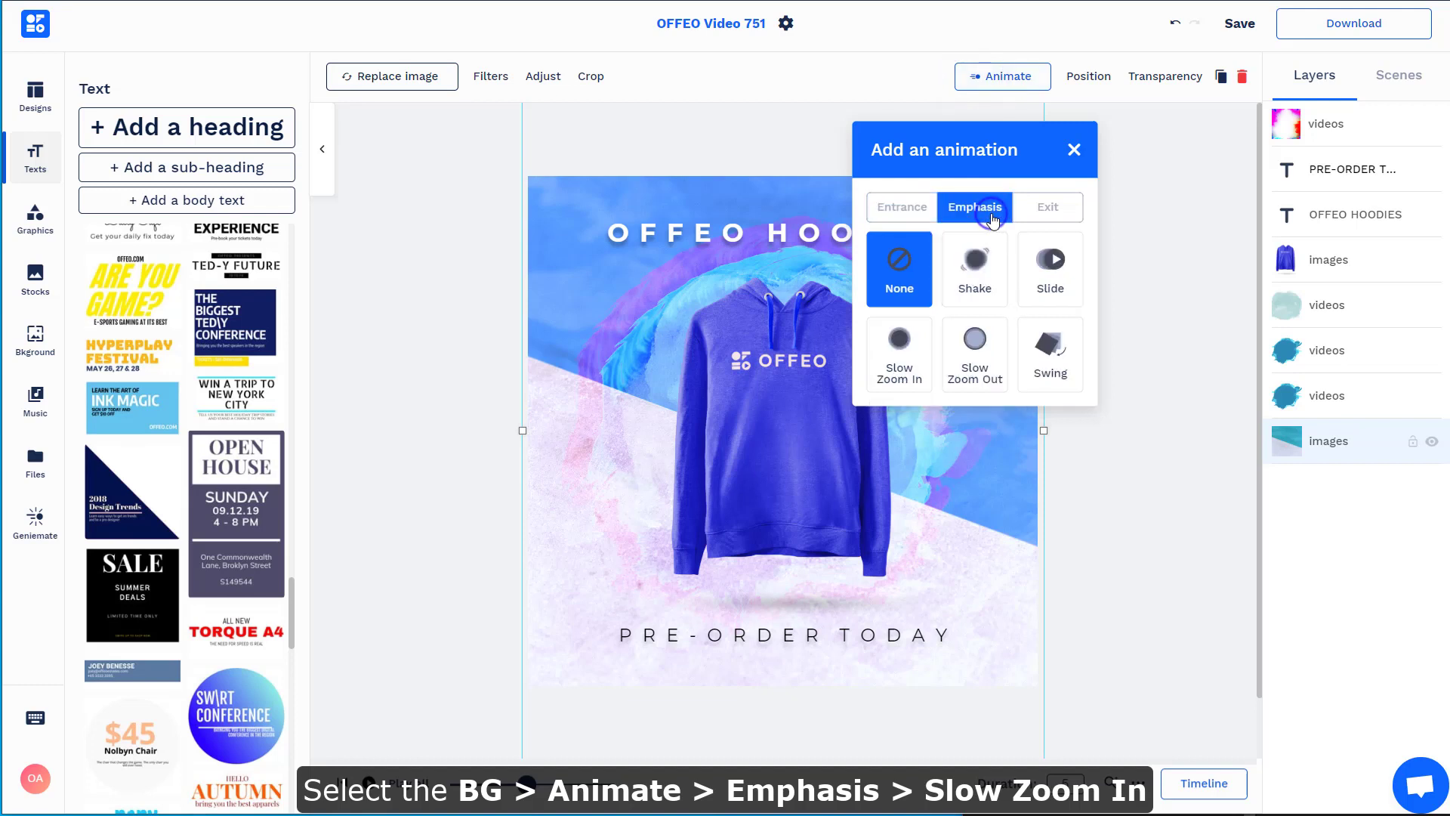
pyautogui.click(897, 379)
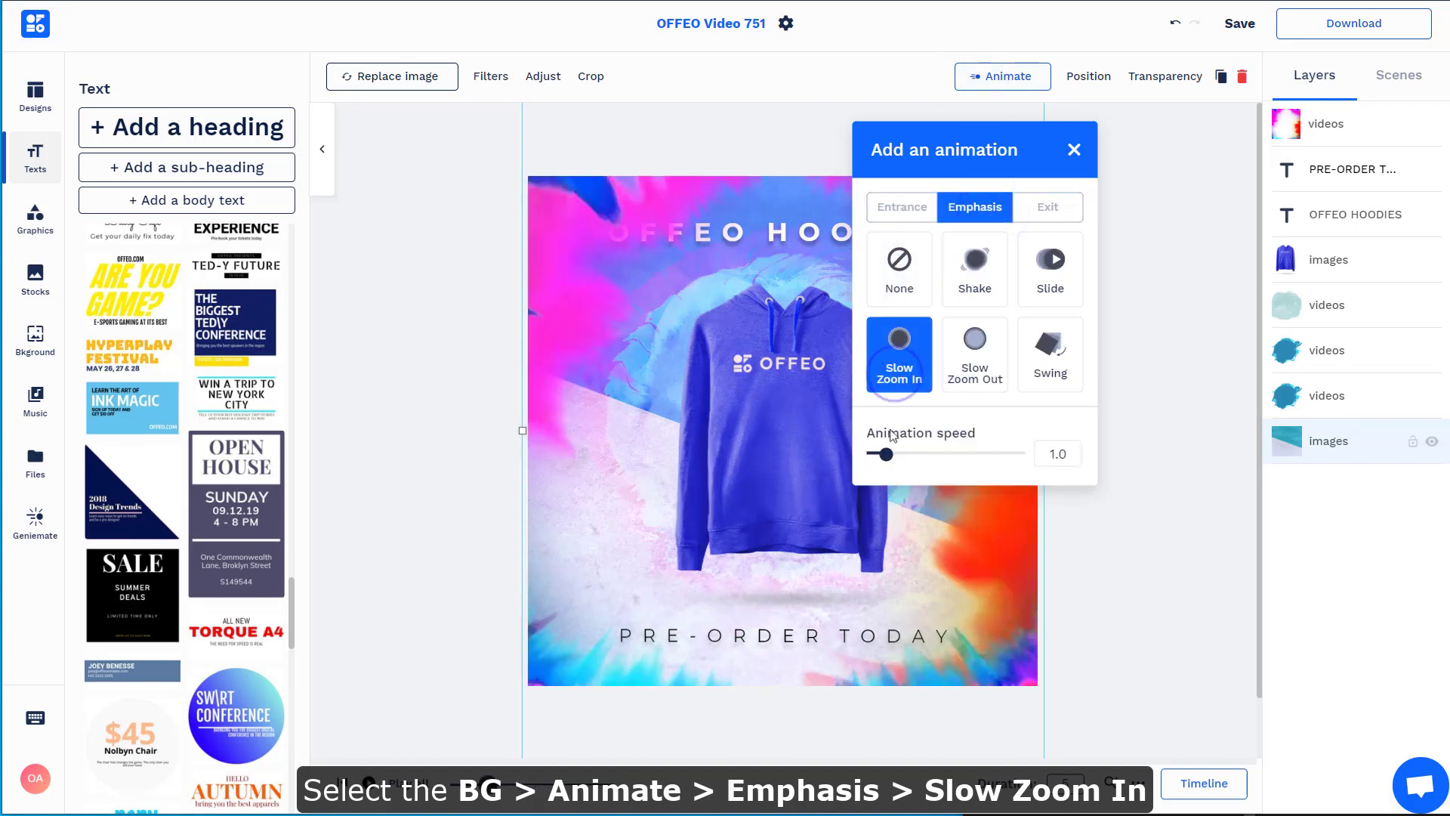
pyautogui.moveTo(886, 458); pyautogui.dragTo(881, 458)
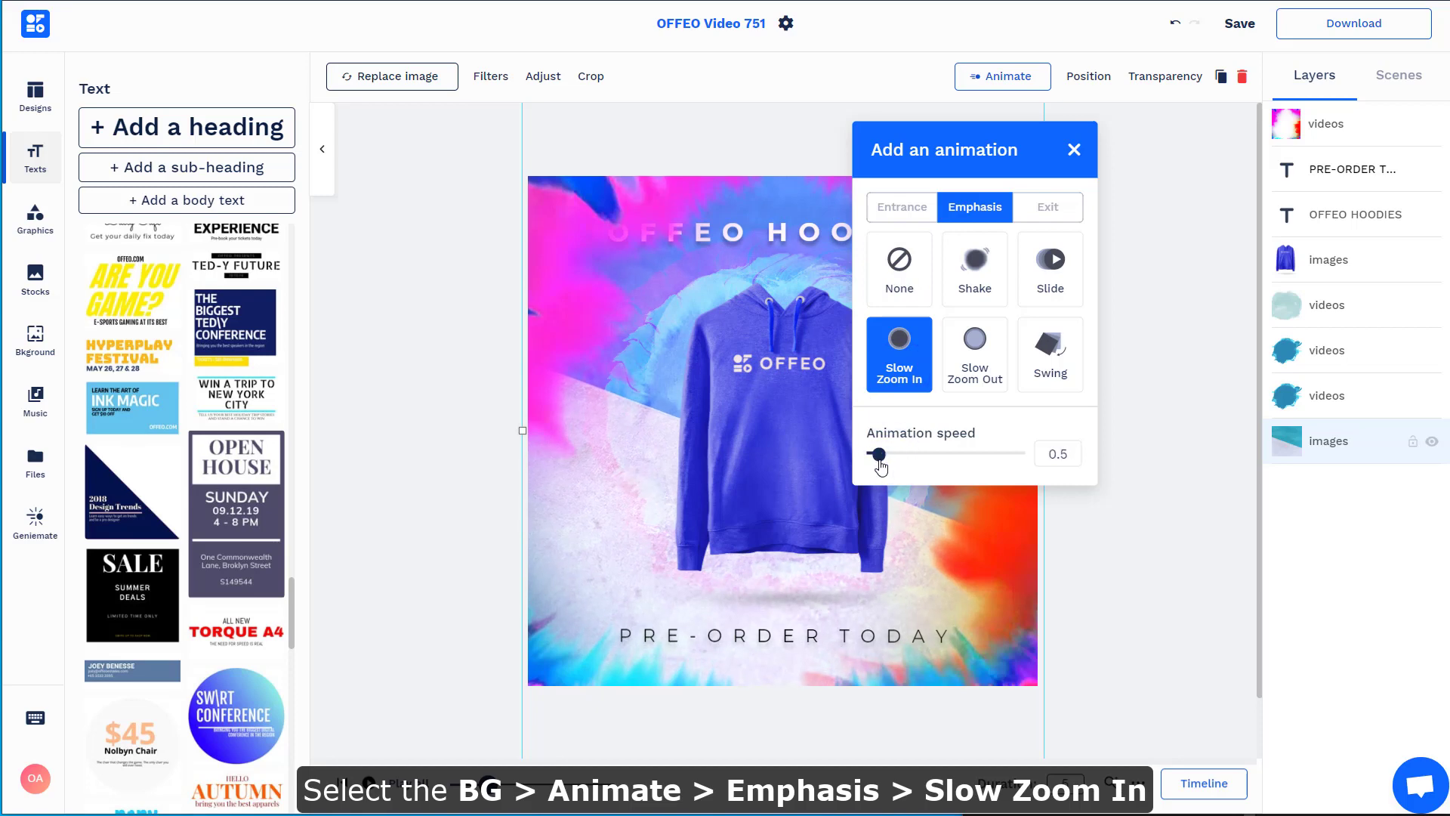
pyautogui.click(1159, 468)
pyautogui.press('space')
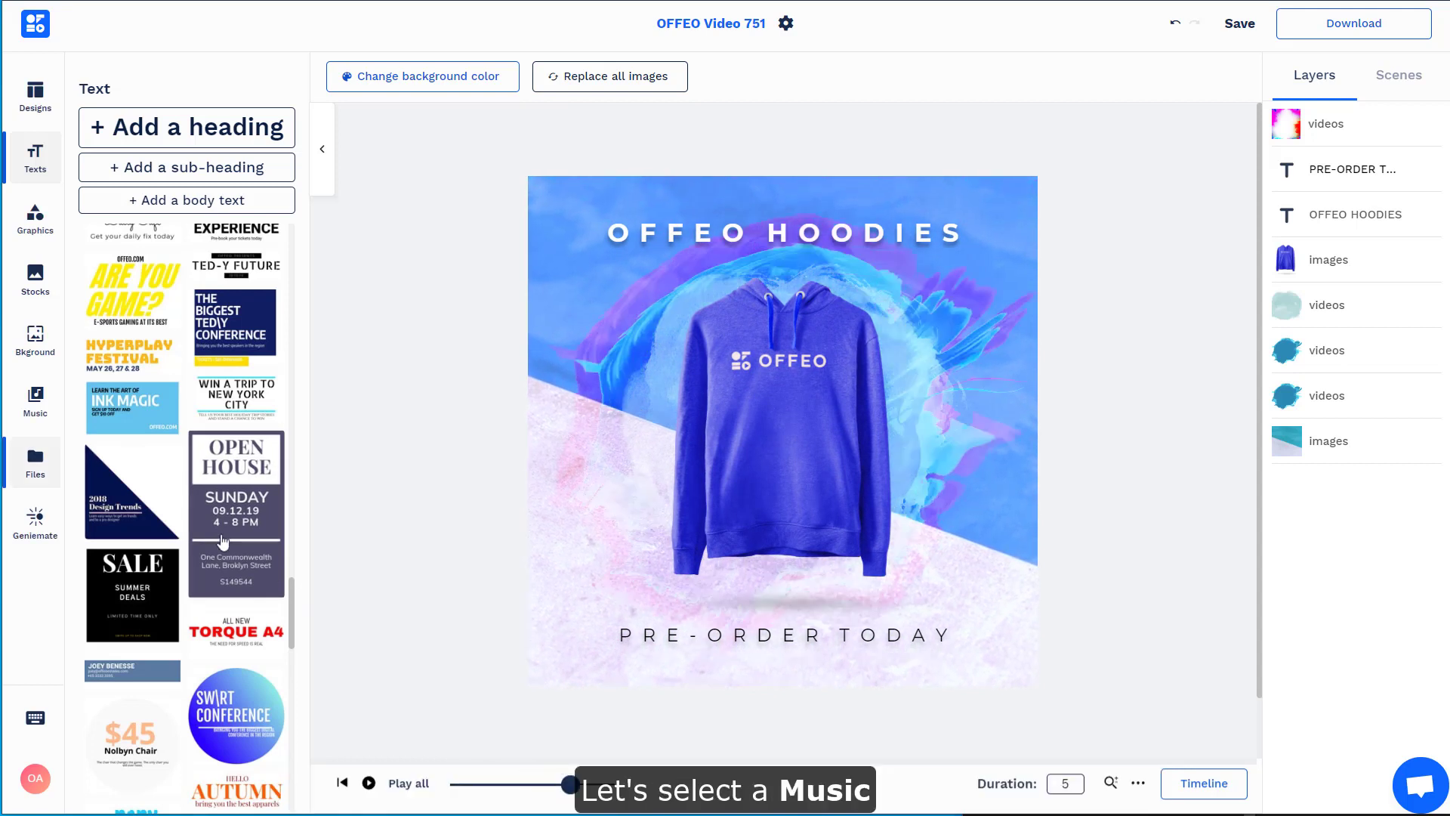
# - Use the Sports track 'We Don't Half-Step' as the video's background music
pyautogui.click(35, 420)
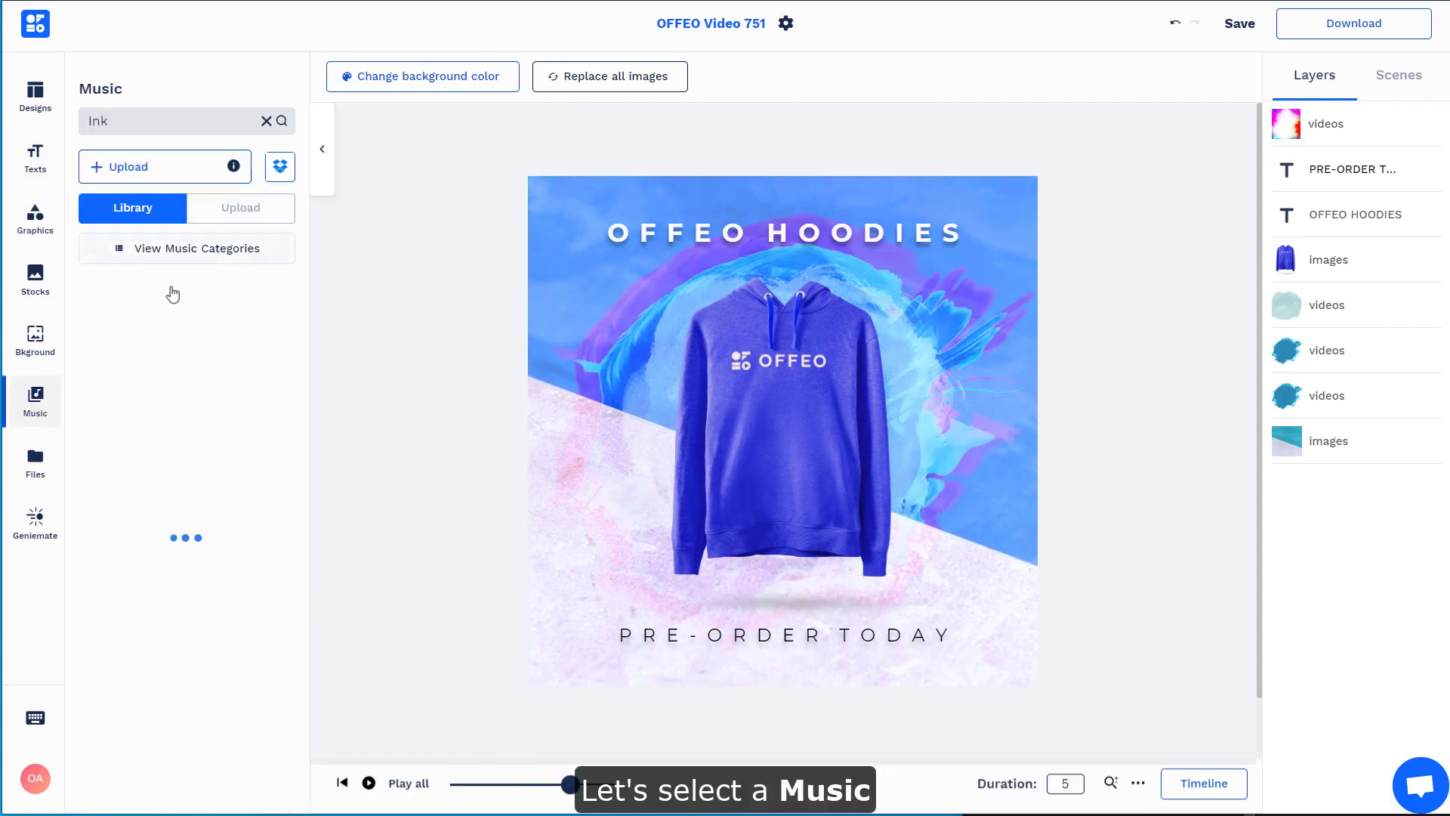
pyautogui.click(151, 251)
pyautogui.click(1001, 380)
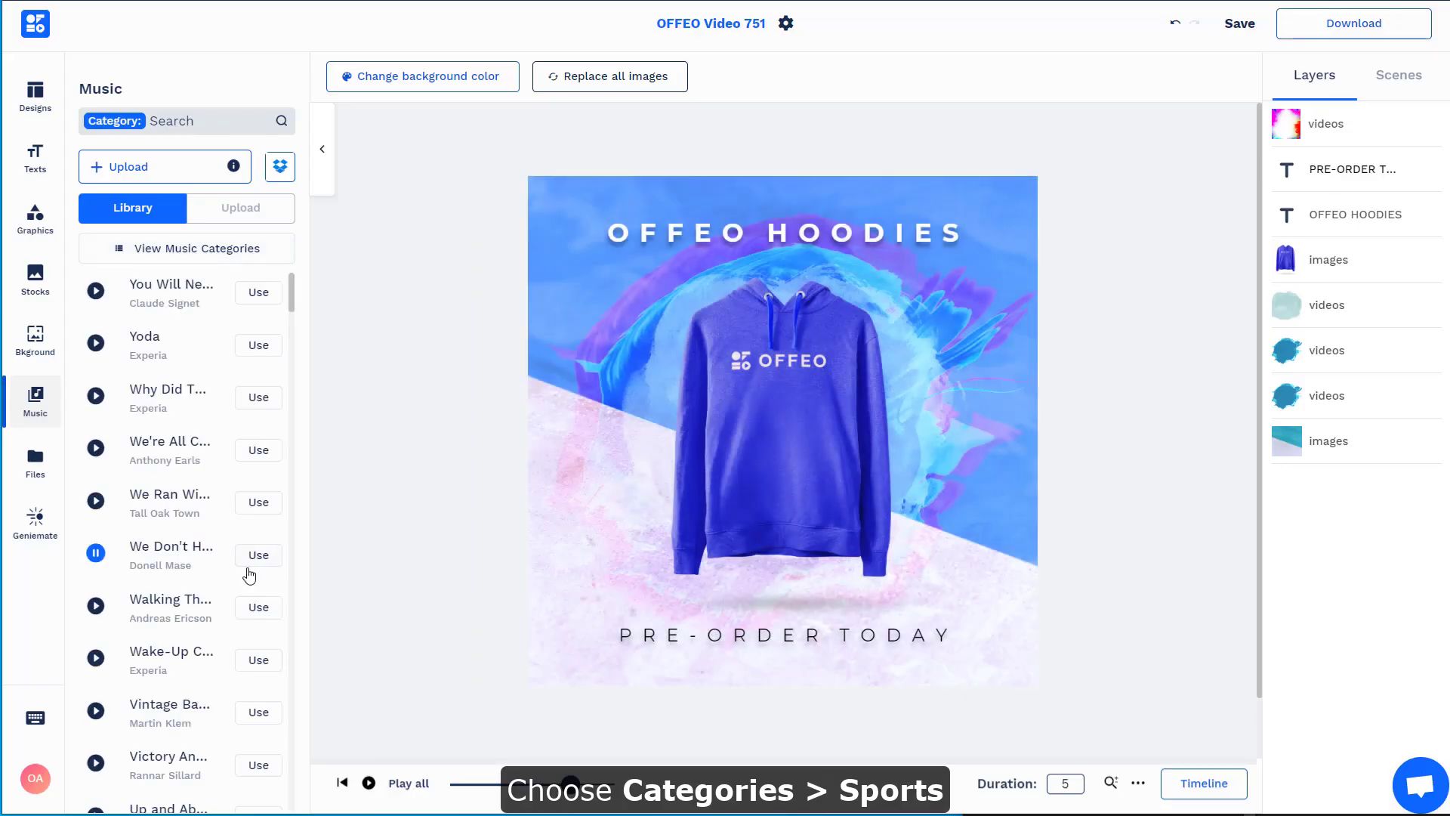
pyautogui.click(257, 556)
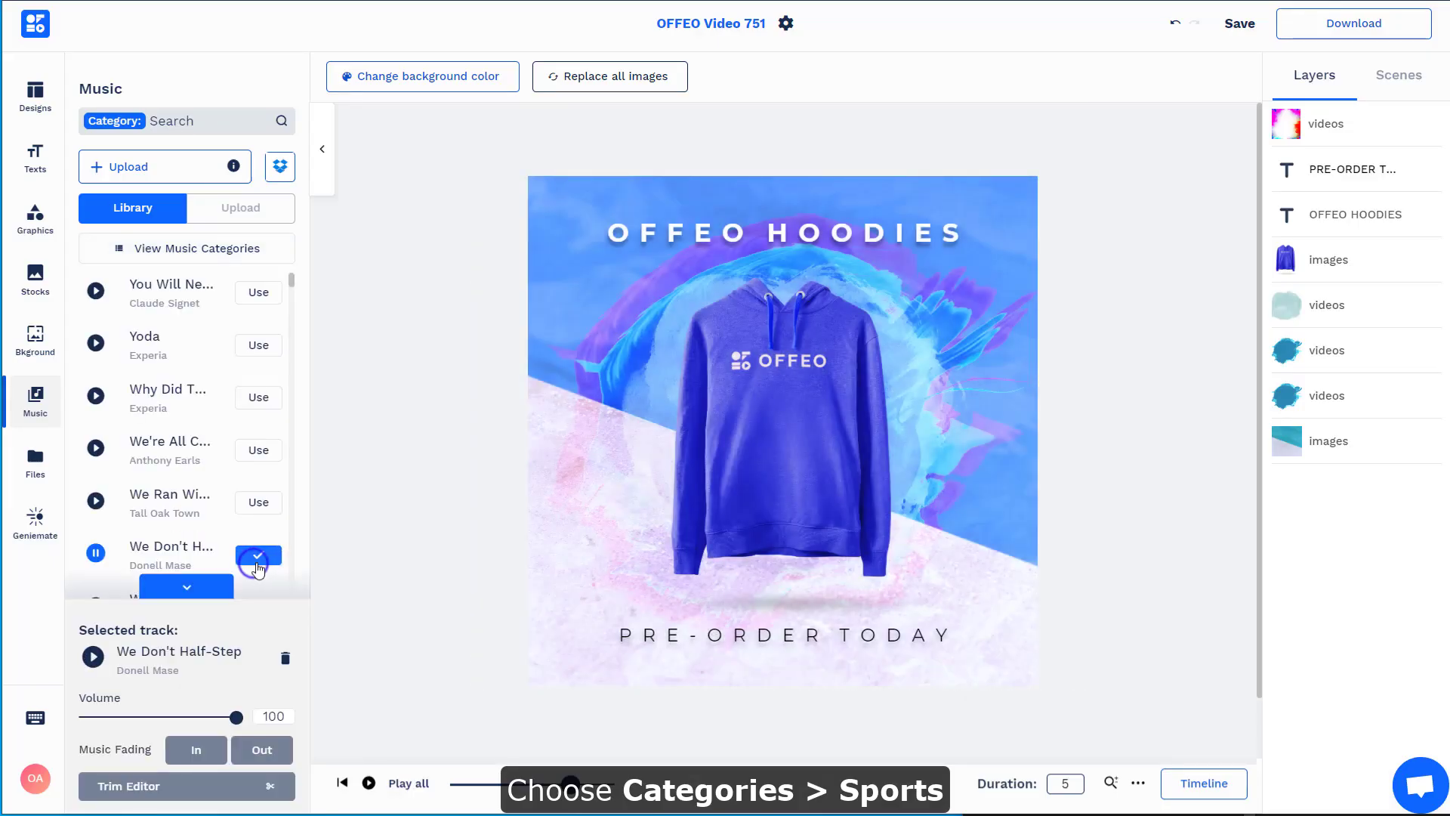
pyautogui.click(389, 555)
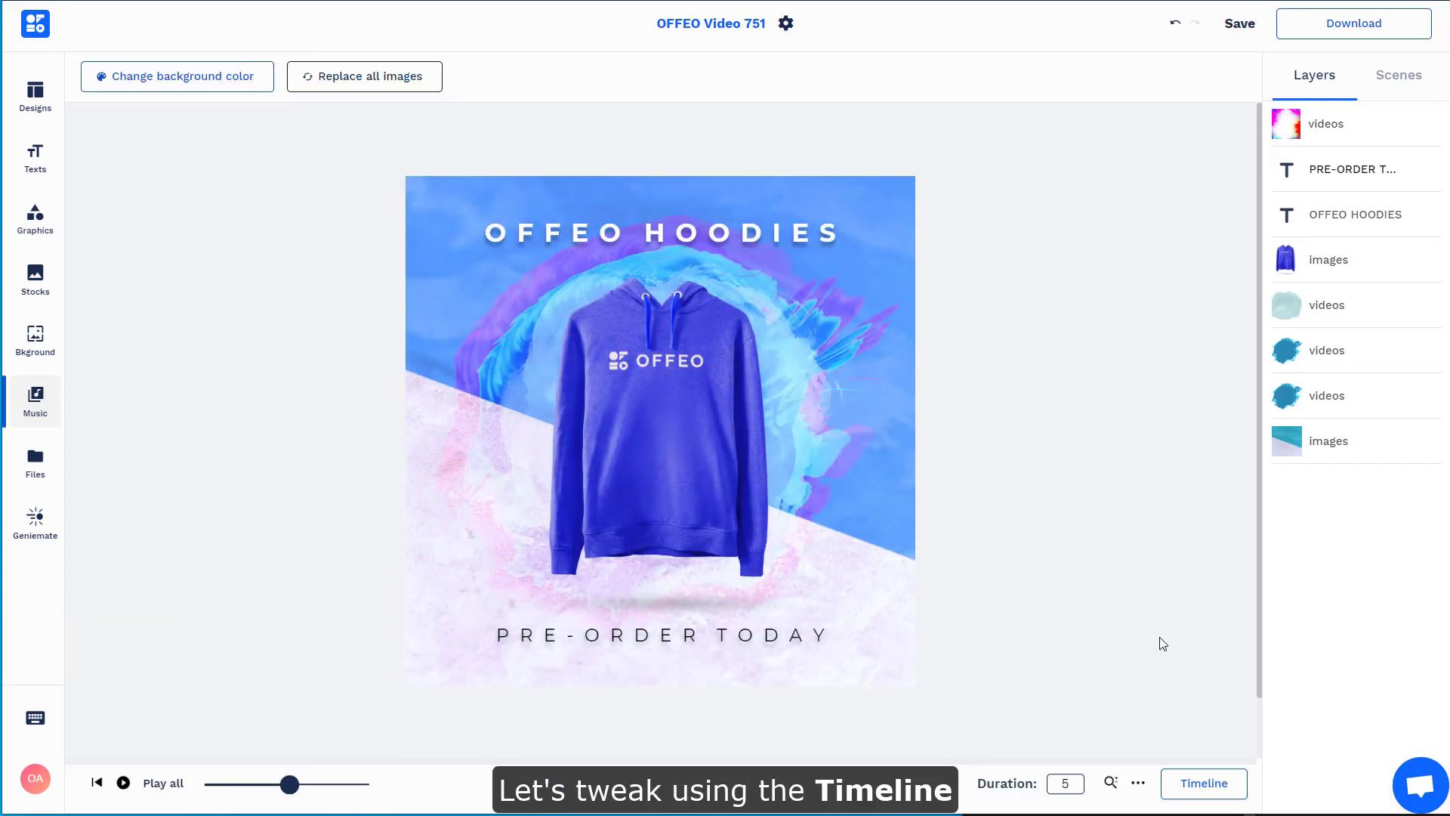
# - Show the layer timeline and select the OFFEO HOODIES and PRE-ORDER TODAY timing bars
pyautogui.click(1238, 799)
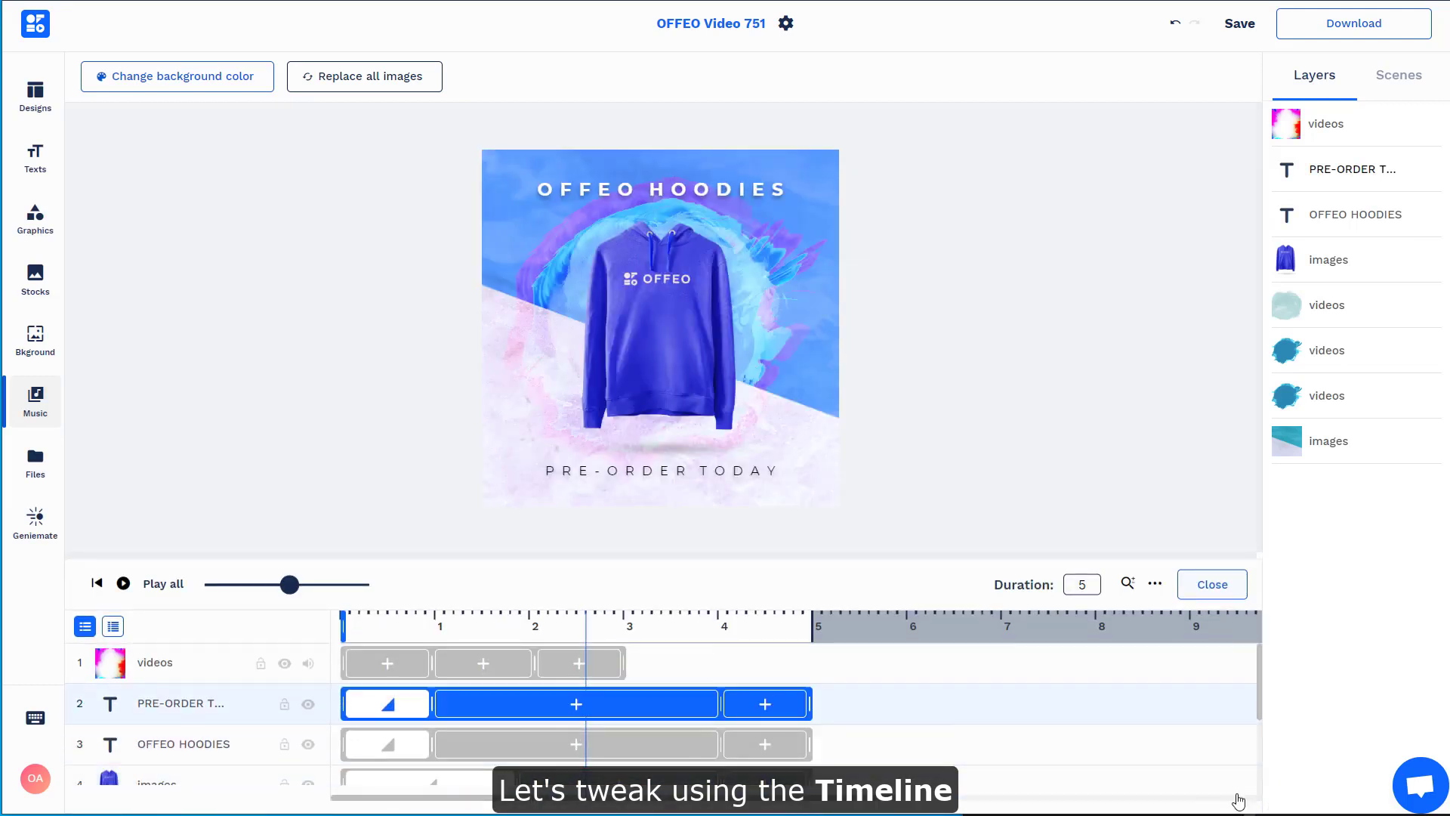
pyautogui.click(712, 744)
pyautogui.click(465, 714)
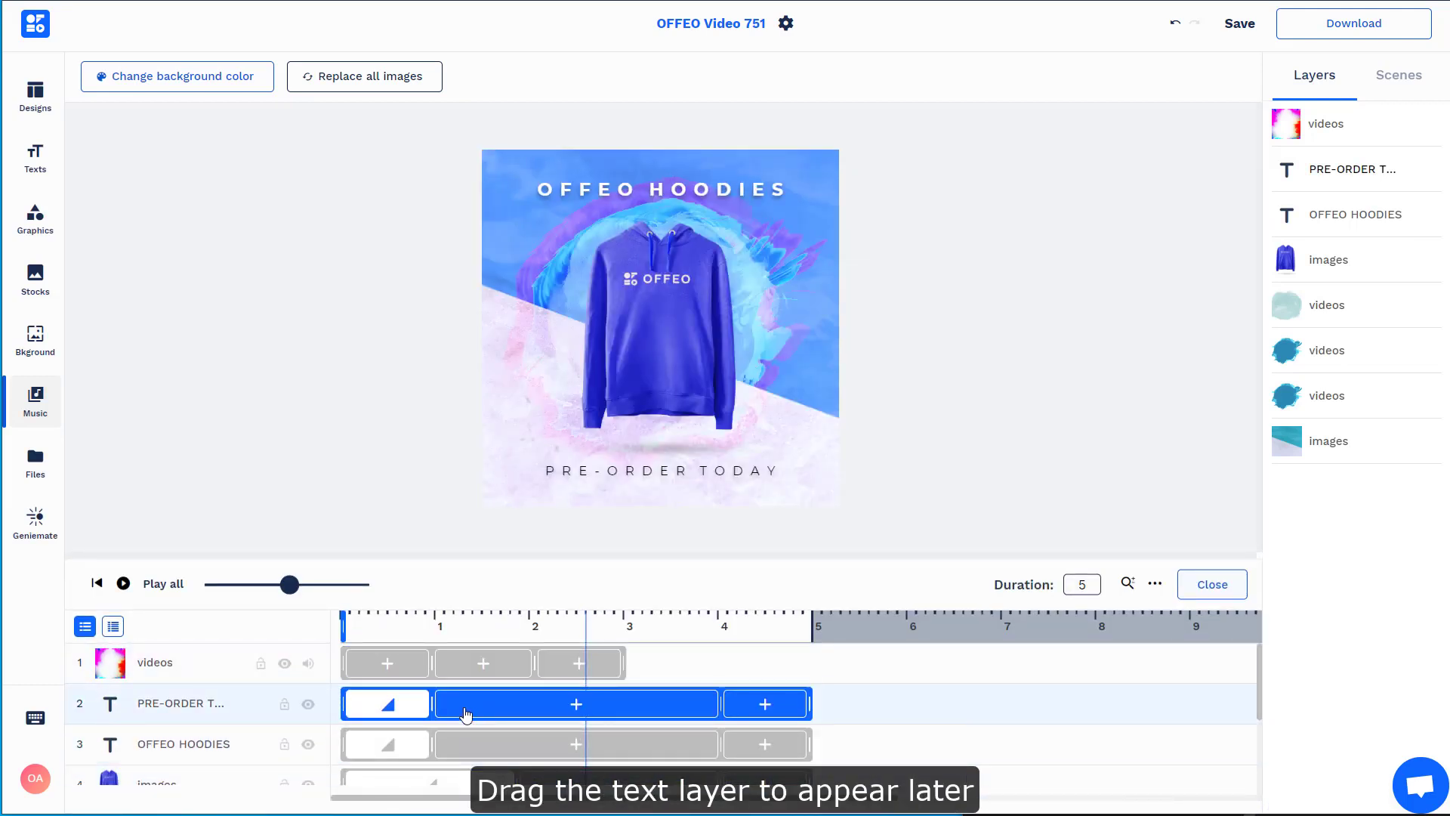